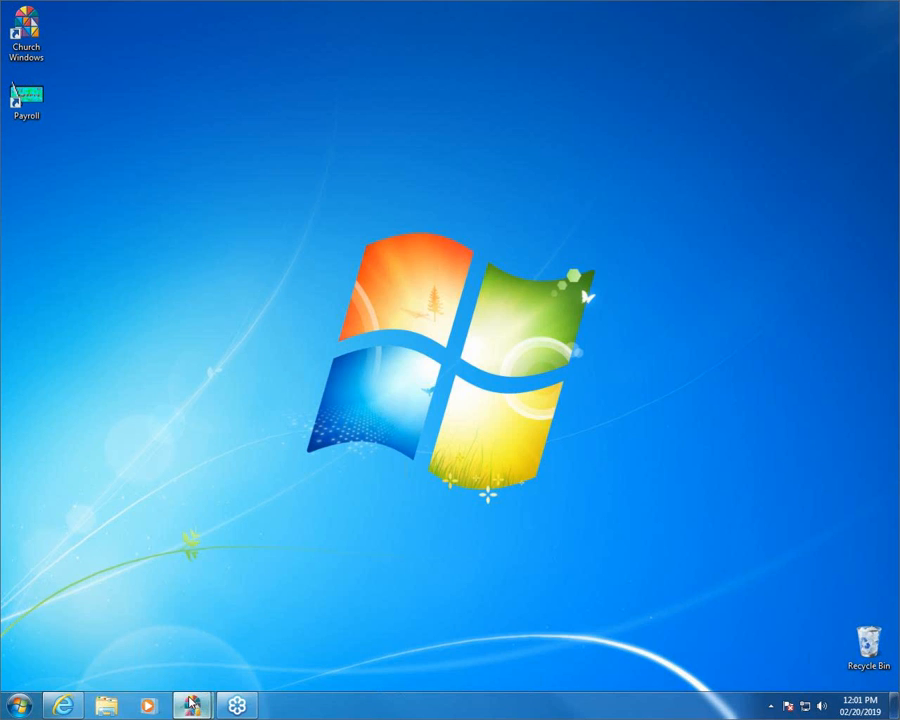
Bring up the Church Windows launcher and switch to its Accounting window
mouse_move(191, 704)
left_click(174, 615)
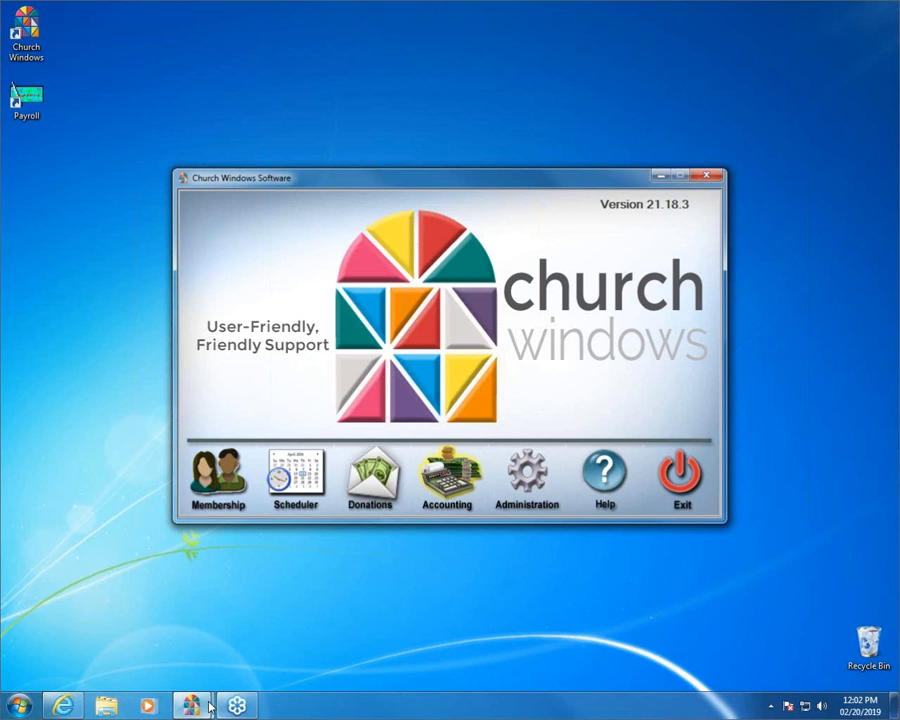
mouse_move(192, 705)
left_click(258, 655)
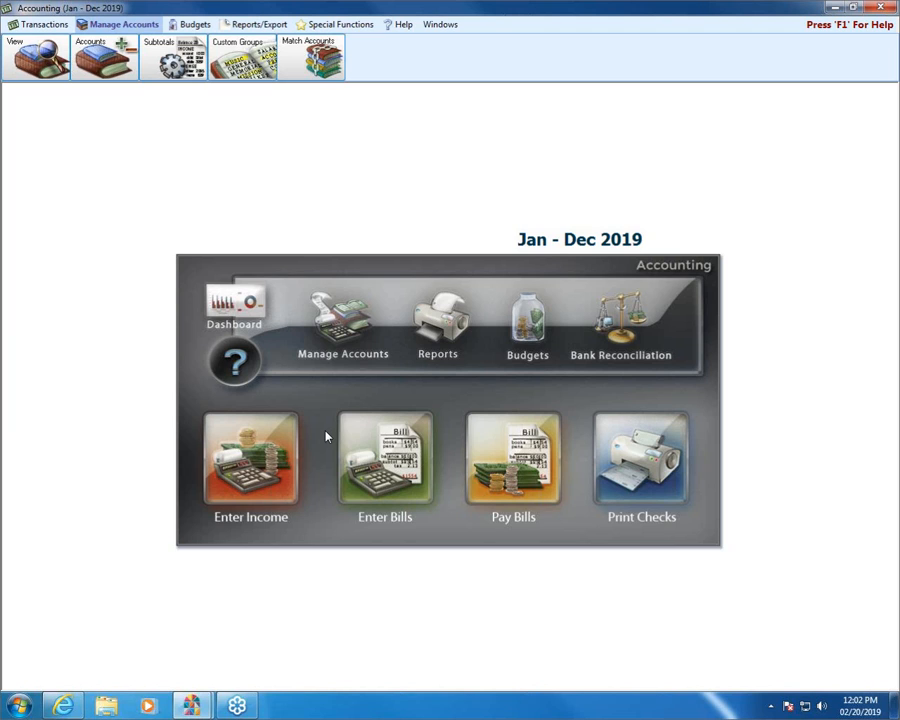
Open the chart of accounts, collapse all categories and expand only the Fund Balance category
left_click(339, 330)
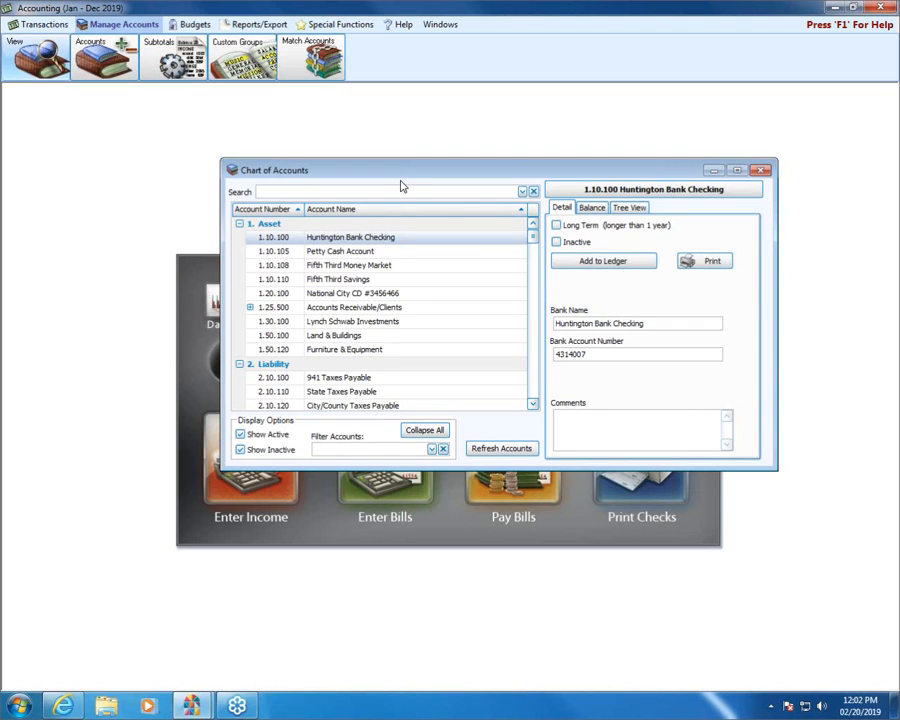
left_click(422, 430)
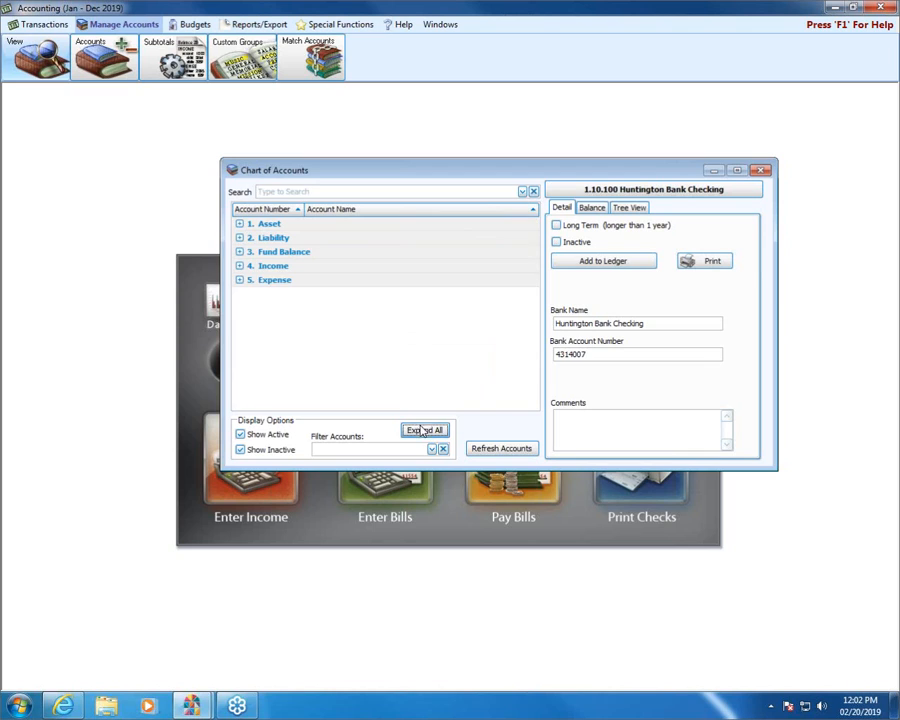
left_click(240, 252)
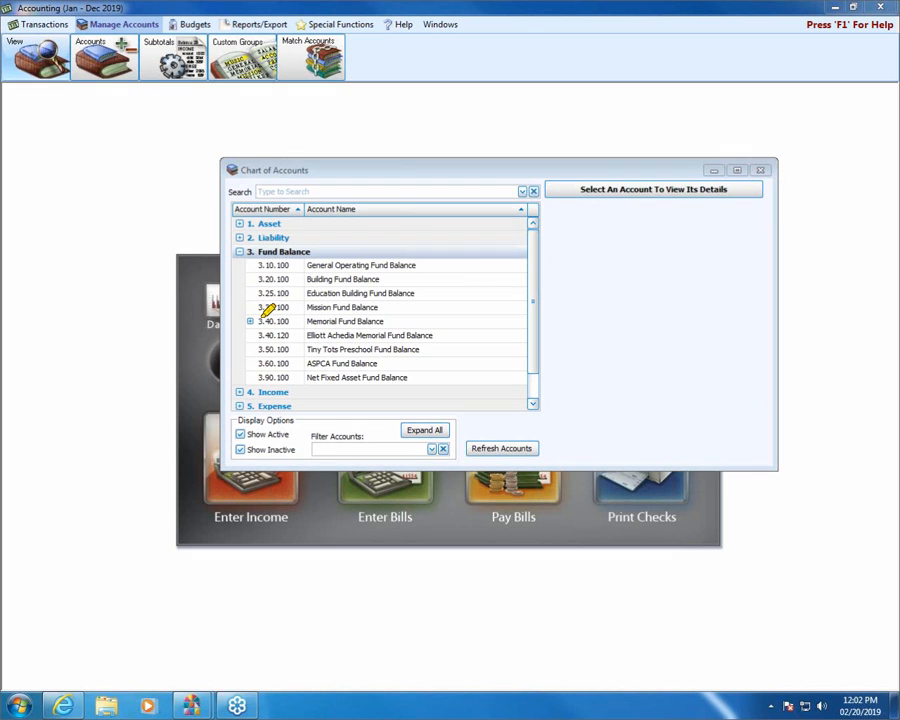
mouse_move(303, 322)
left_mouse_down()
mouse_move(377, 331)
mouse_move(476, 322)
mouse_move(387, 320)
mouse_move(412, 316)
mouse_move(429, 338)
left_mouse_up()
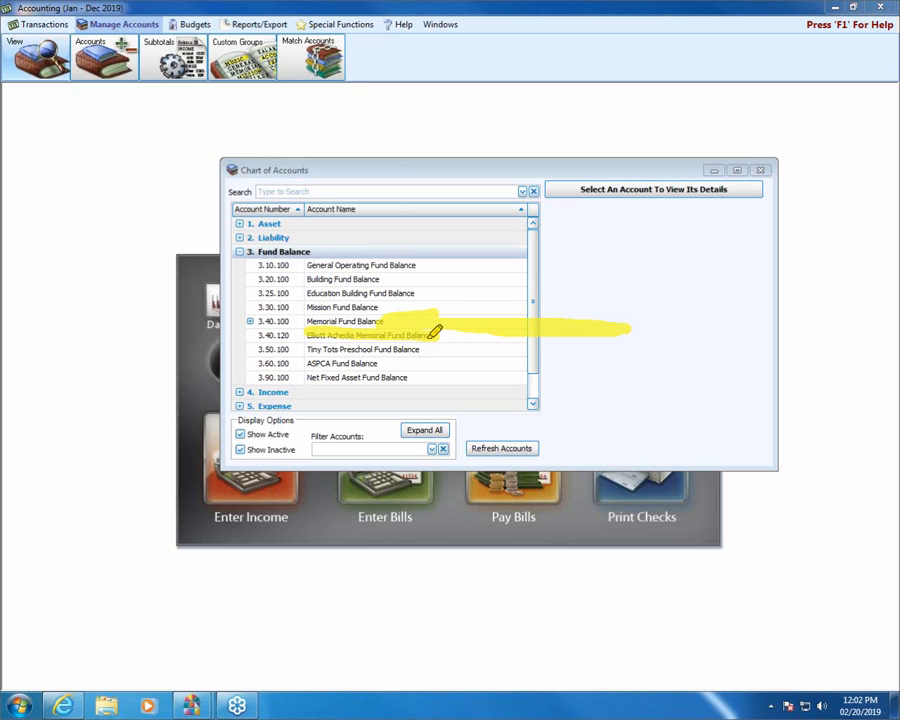
left_click_drag(239, 321, 251, 321)
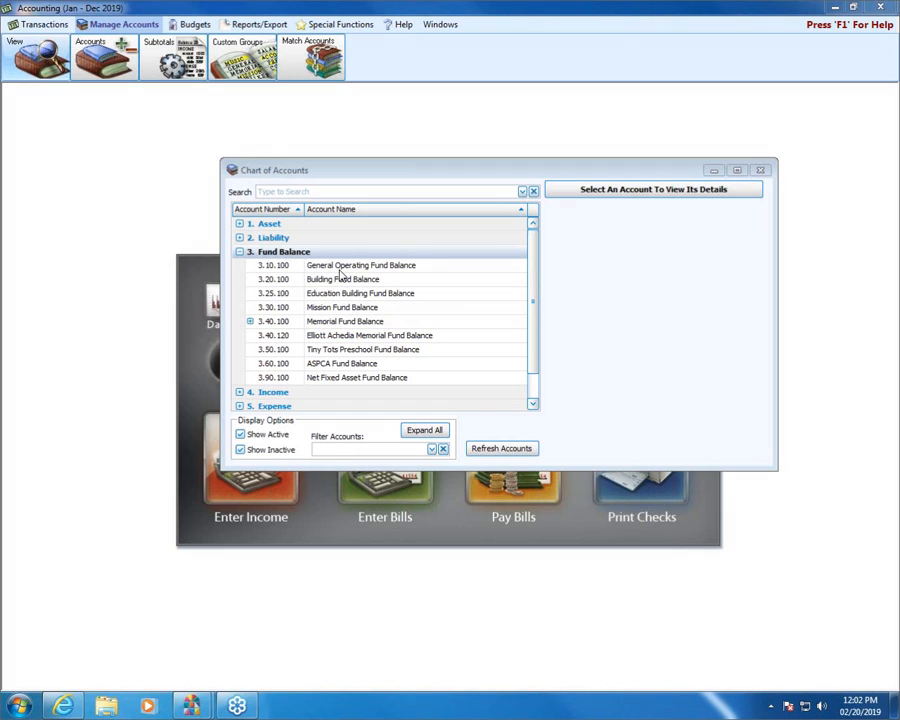
Expand the Memorial Fund Balance account, view its monthly balances, and close the chart of accounts
left_click(250, 321)
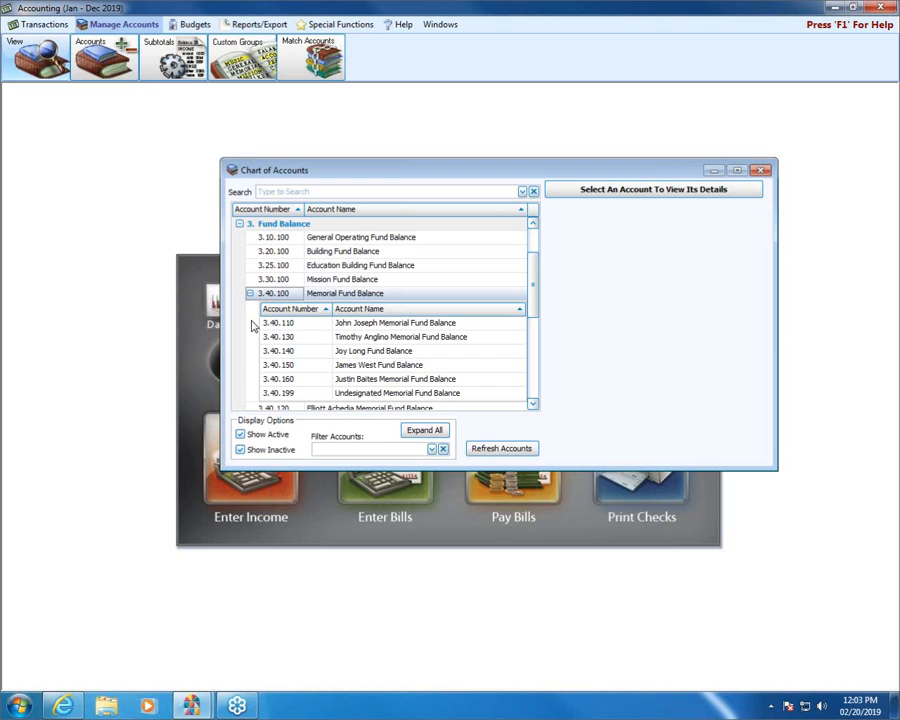
left_click(319, 294)
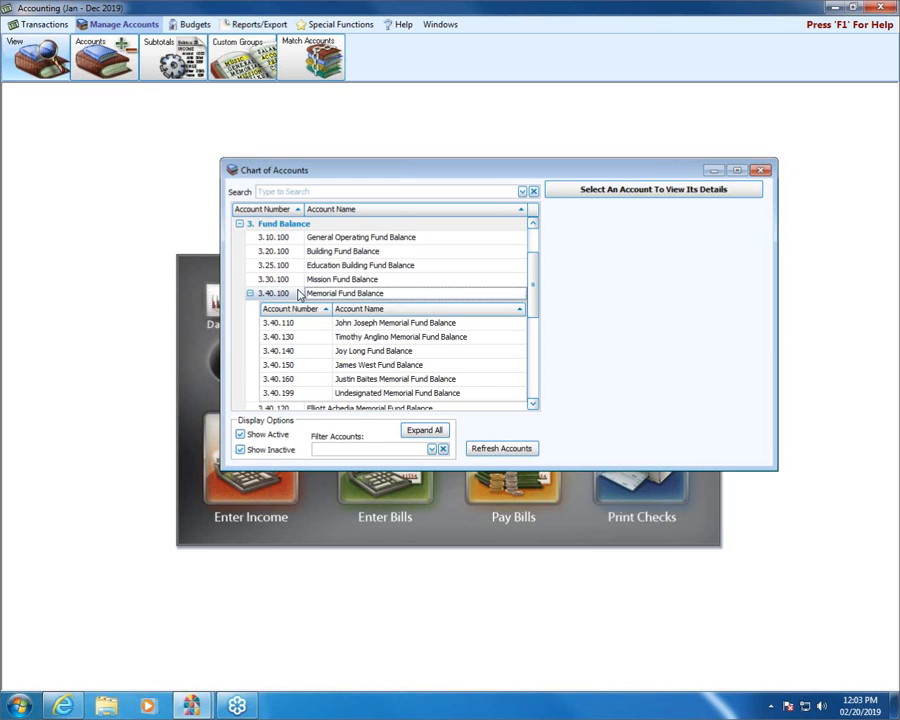
left_click(296, 294)
left_click(292, 302)
left_click(294, 295)
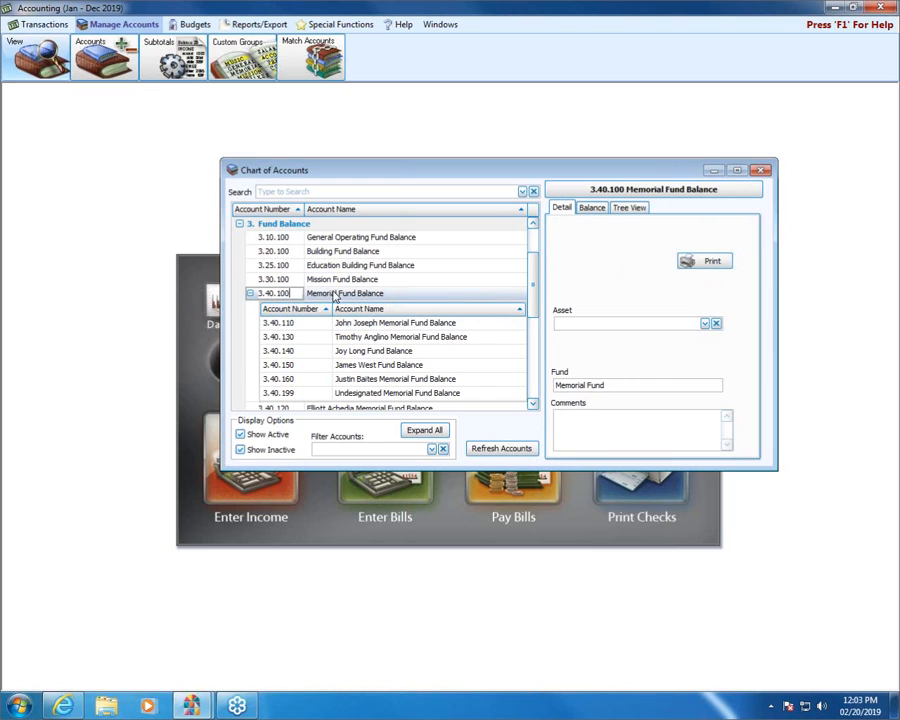
left_click(595, 208)
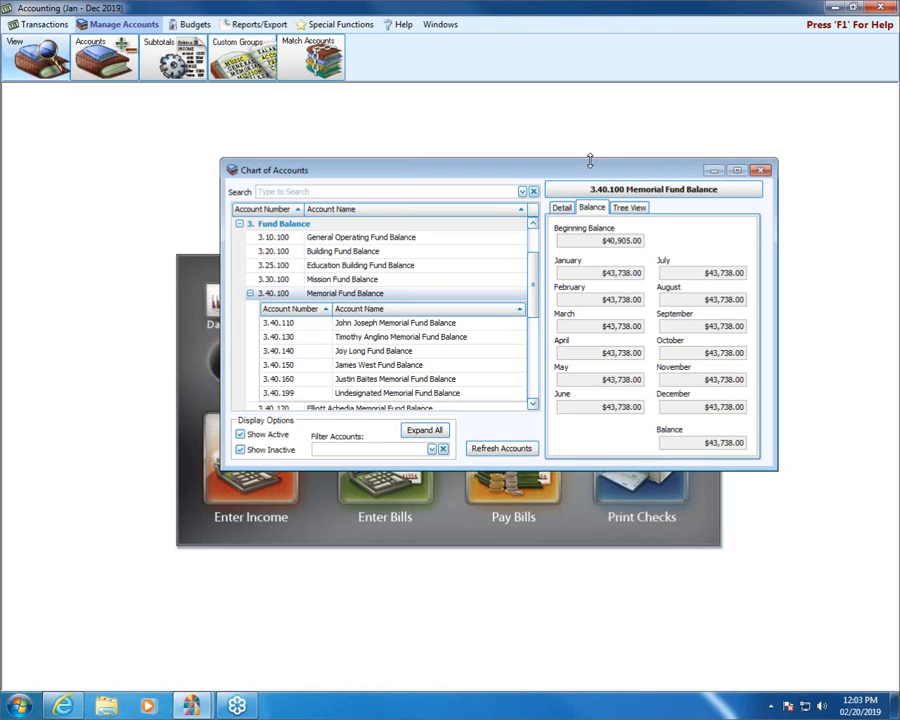
left_click(761, 171)
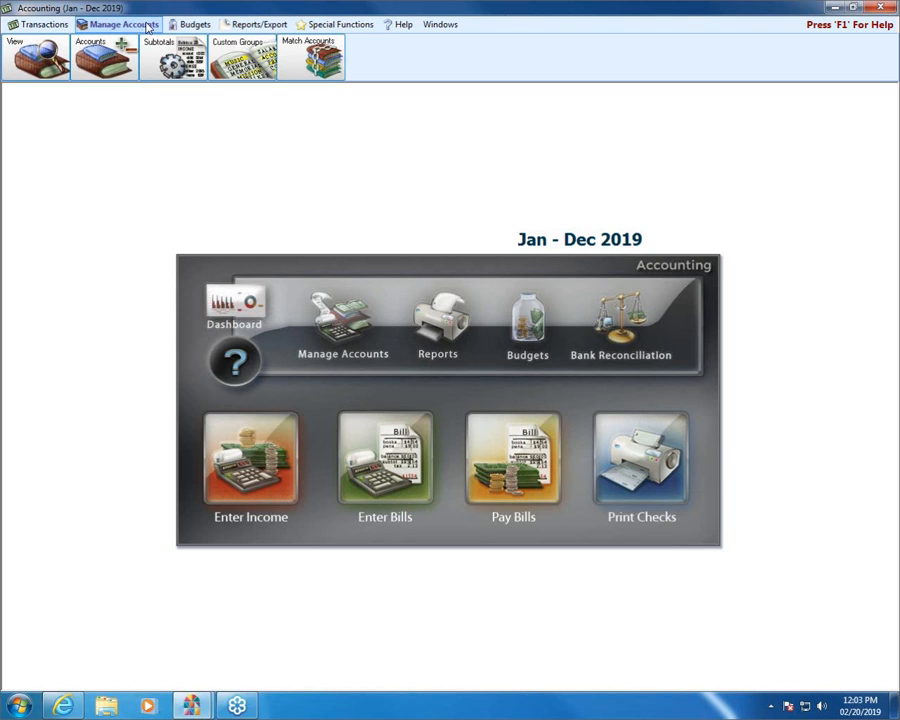
Open the main fund setup and name a new fund Building Renovation Fund, keeping the suggested fund balance account name
left_click(90, 44)
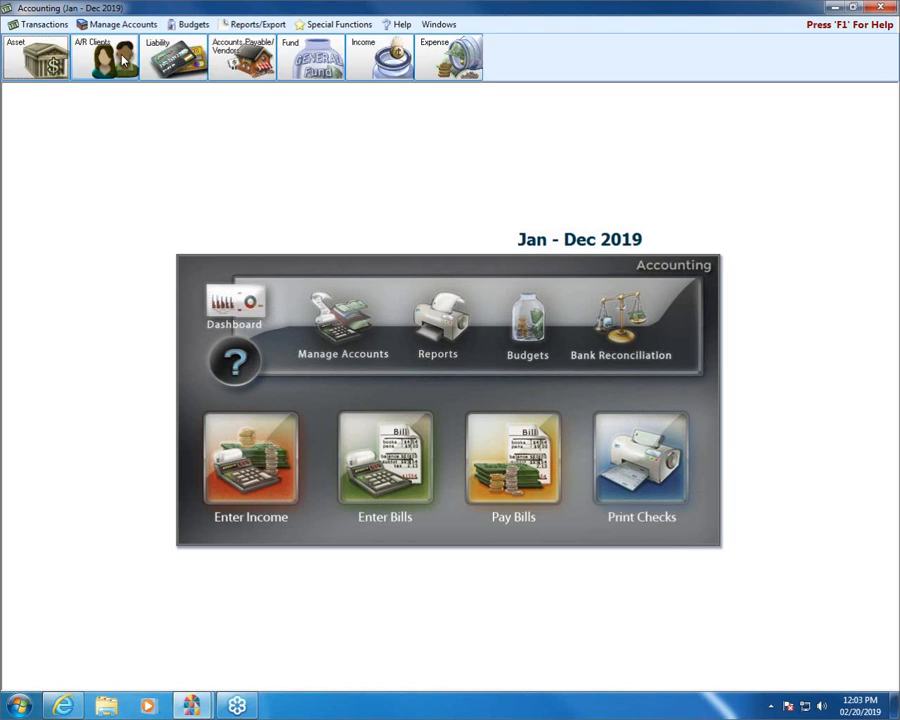
left_click(321, 61)
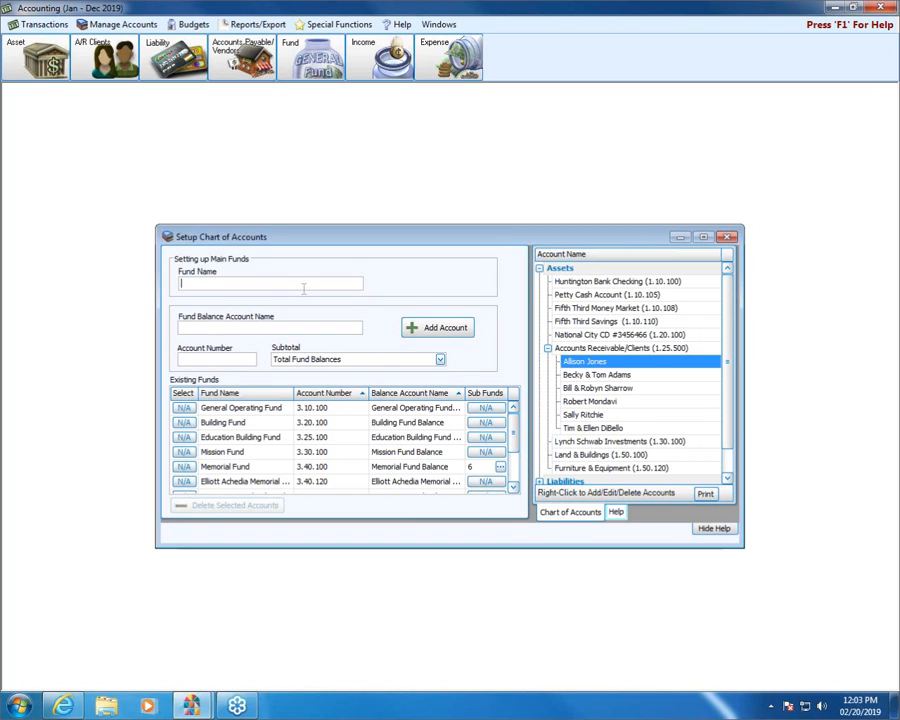
type("Building Renovation Fund")
key("Tab")
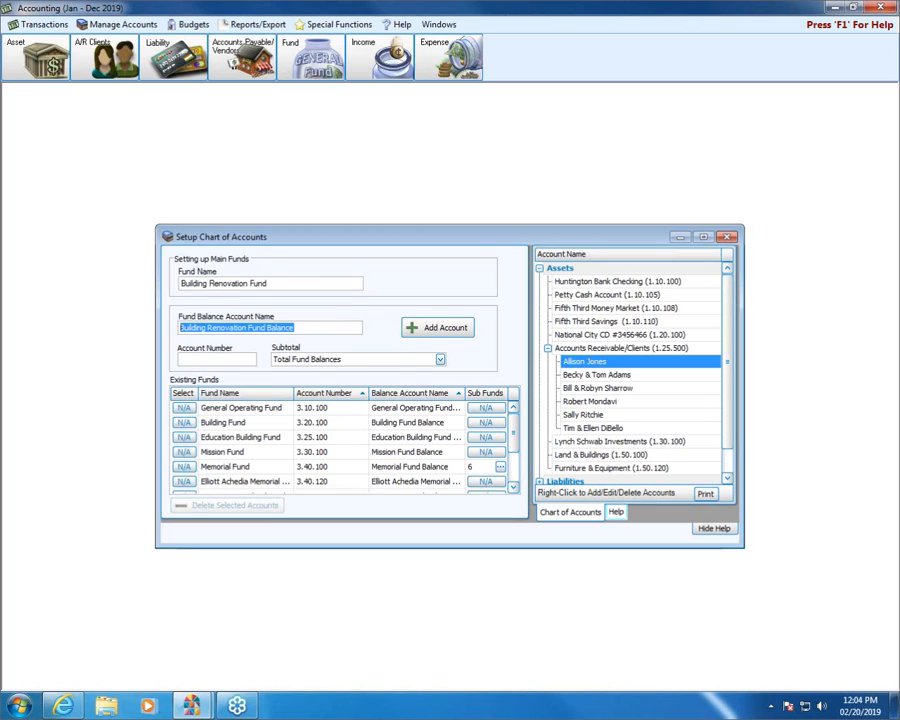
key("Tab")
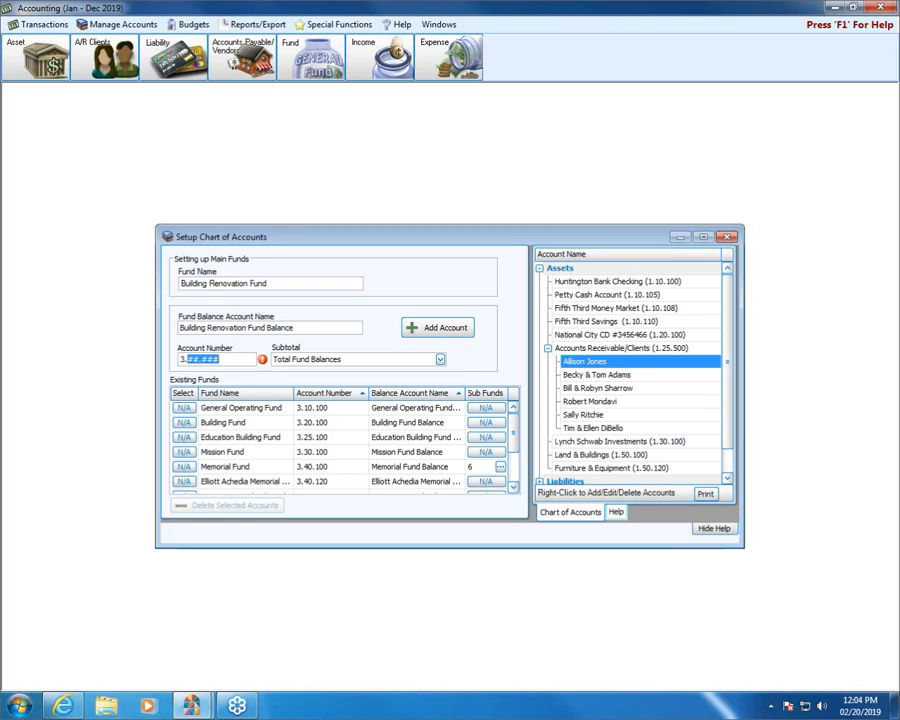
Give the new fund account number 3.25.200 with the Total Fund Balances subtotal and add it
type("25.200")
left_click(440, 360)
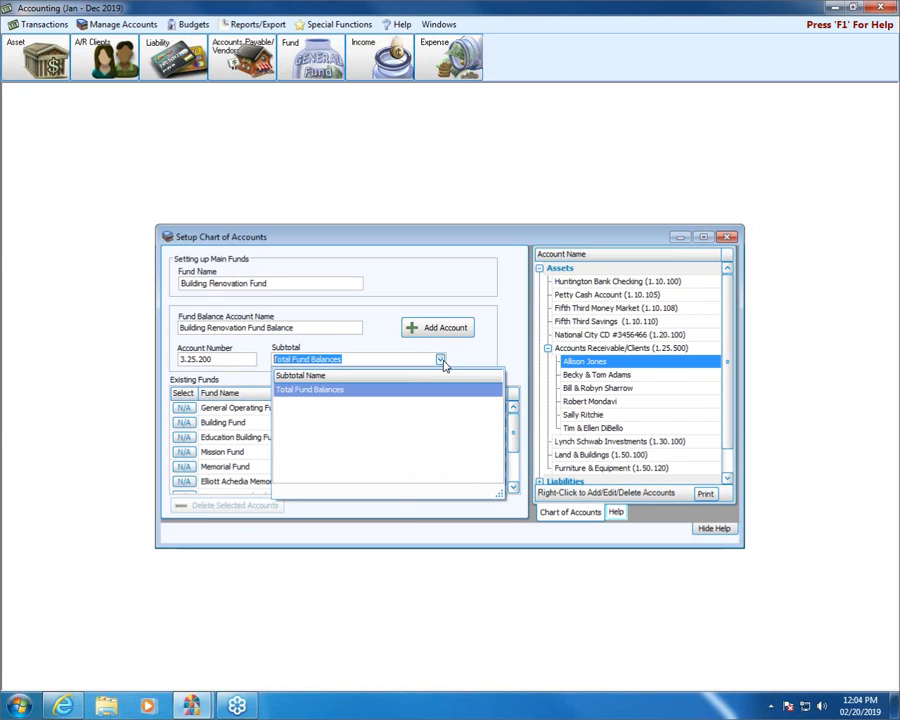
left_click(366, 389)
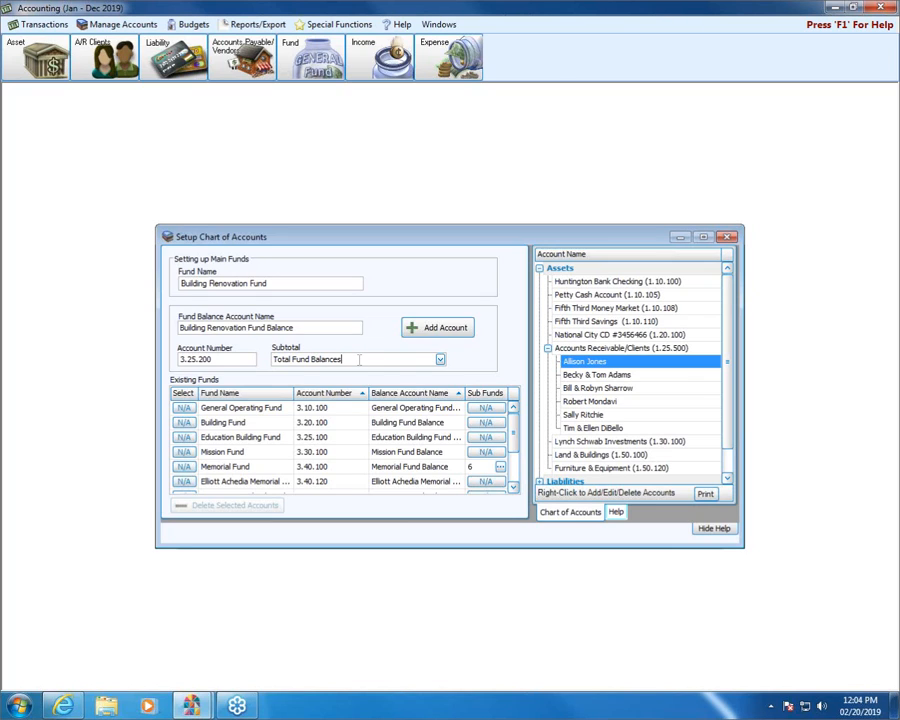
left_click(438, 328)
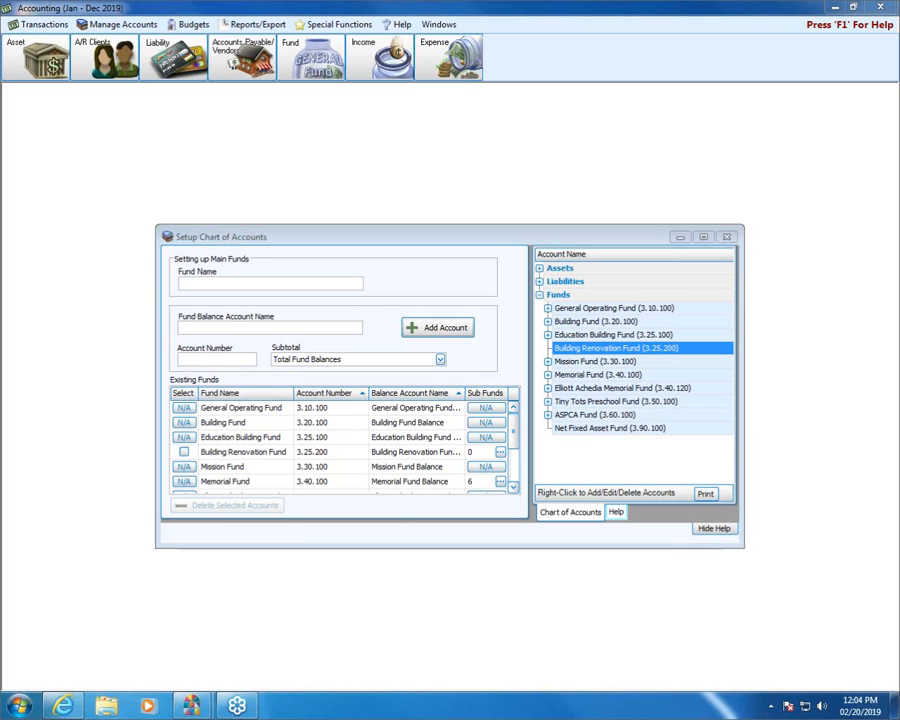
left_click_drag(182, 452, 330, 443)
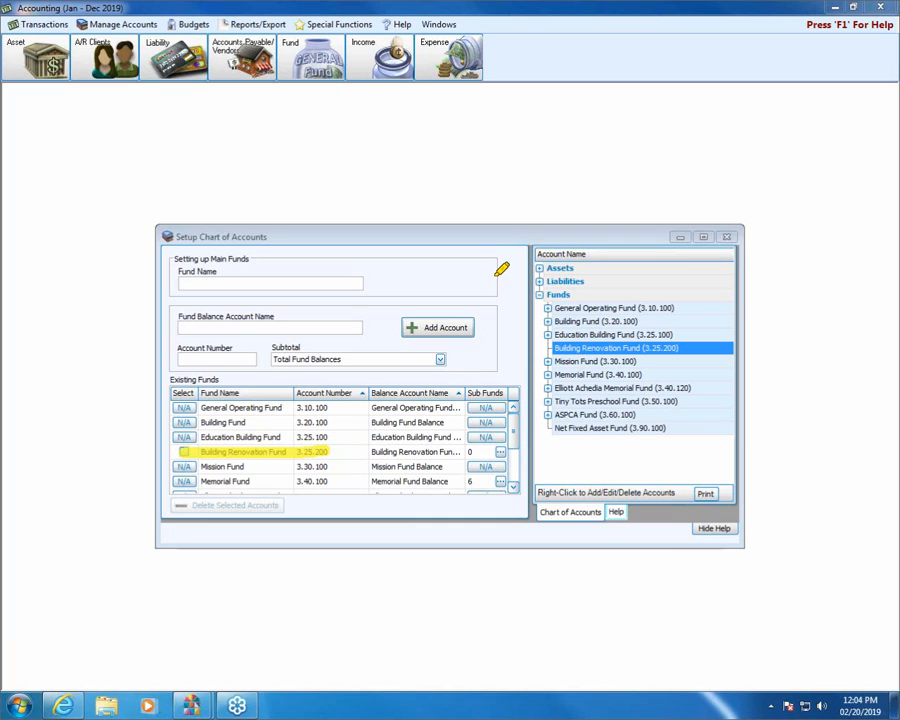
mouse_move(494, 270)
left_mouse_down()
mouse_move(494, 435)
mouse_move(486, 418)
mouse_move(478, 422)
left_mouse_up()
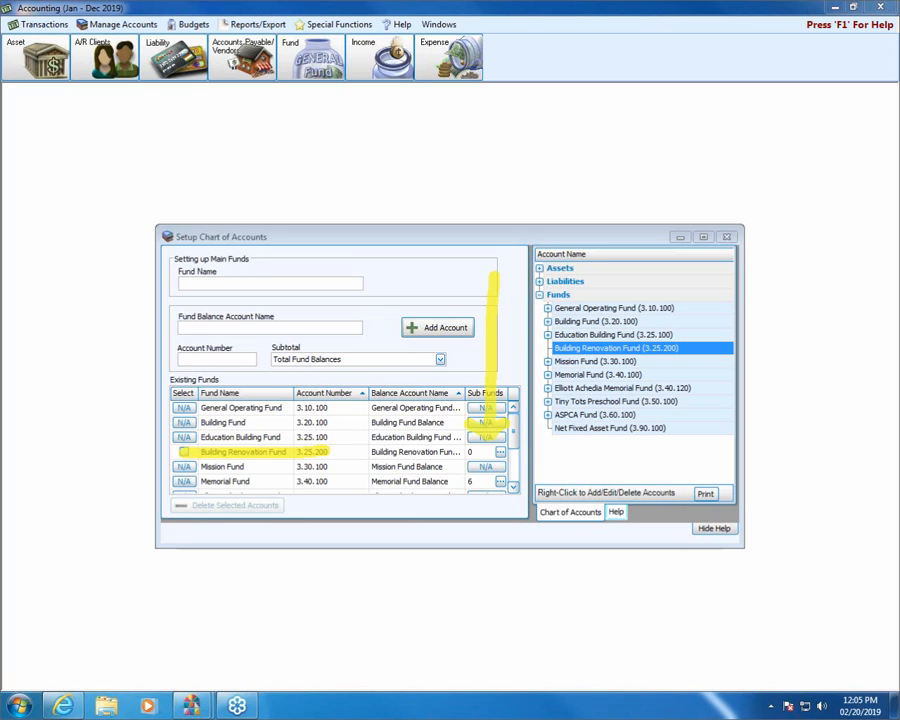
key("Escape")
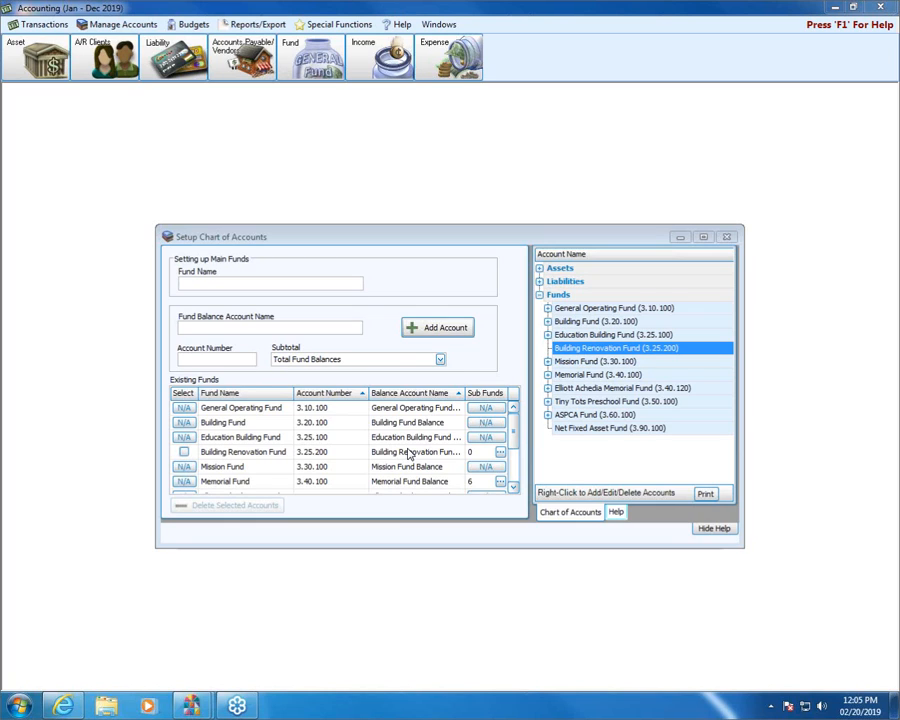
Open the sub funds of Building Renovation Fund and name a new one Church Repair & Renovation Fund, keeping the suggested balance name
left_click(500, 453)
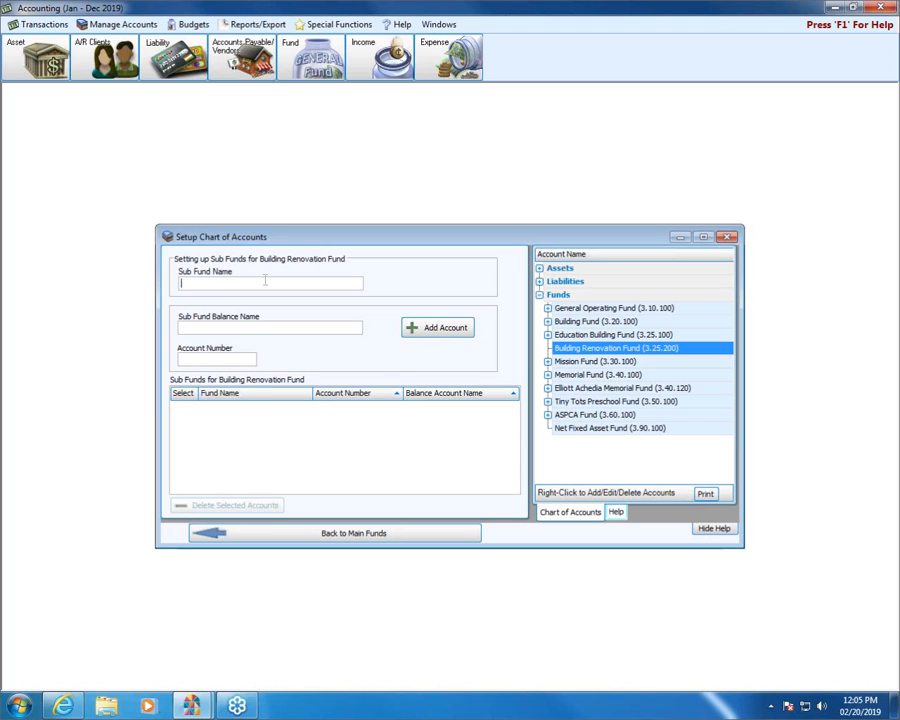
left_click(265, 283)
type("Church Repair & Renovation Fund")
key("Tab")
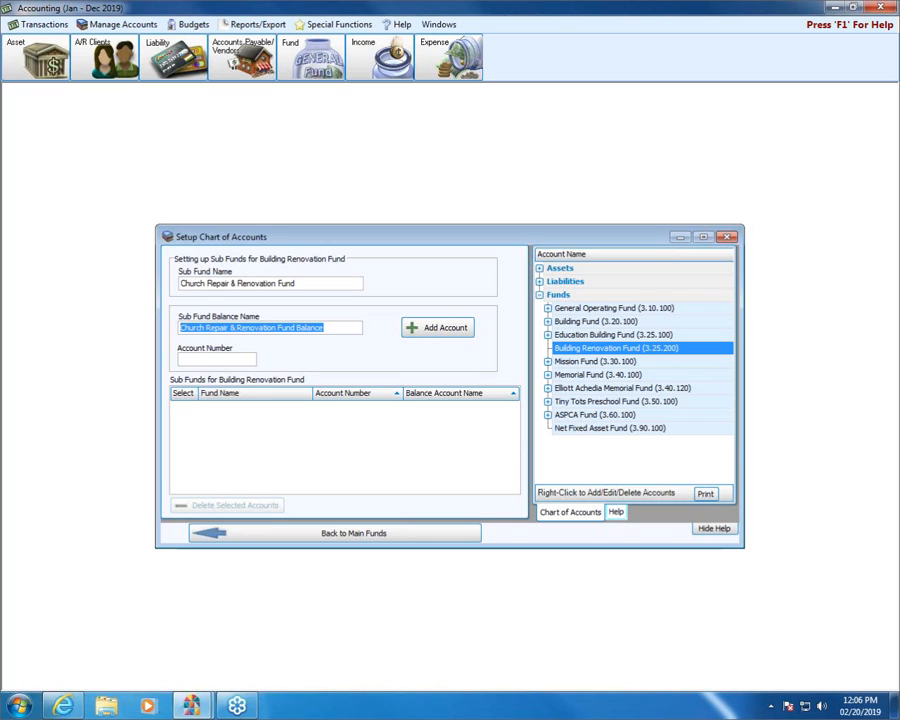
key("Tab")
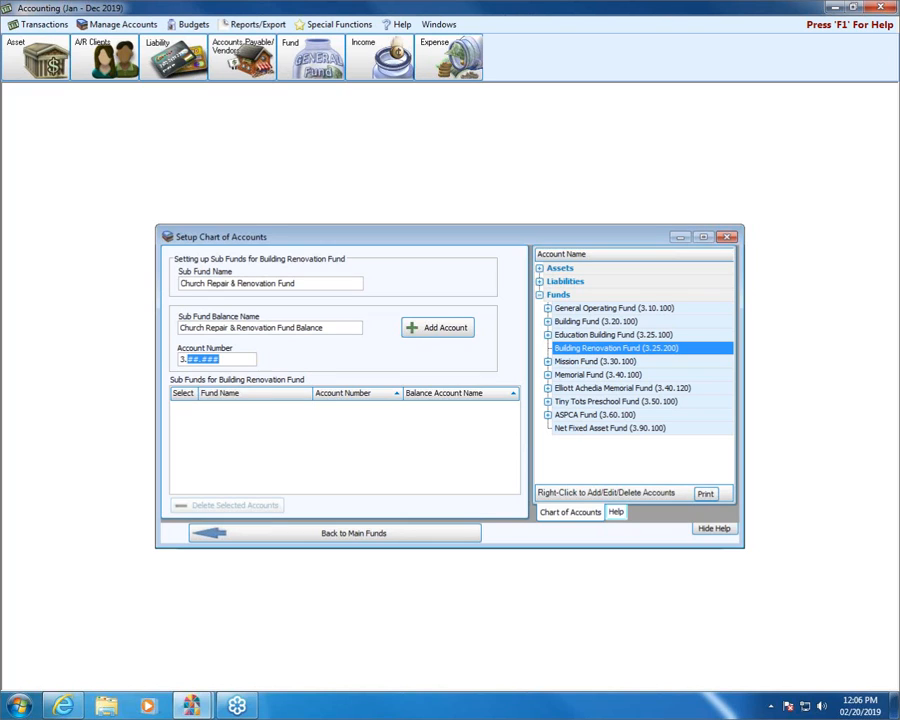
Set the Church Repair & Renovation sub fund's account number to 3.25.205 and add it
type("32.520")
key("BackSpace")
key("BackSpace")
key("BackSpace")
key("BackSpace")
key("BackSpace")
type("2")
type("205")
left_click(426, 327)
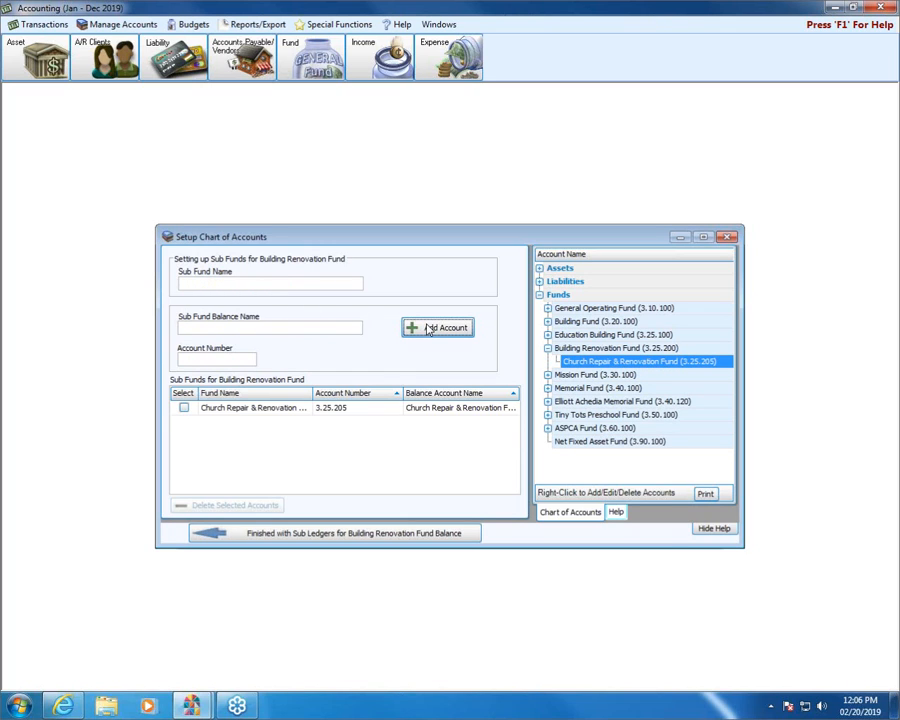
Name a second sub fund Parsonage Repair & Renovation Fund, keeping the suggested sub fund balance name
left_click(220, 286)
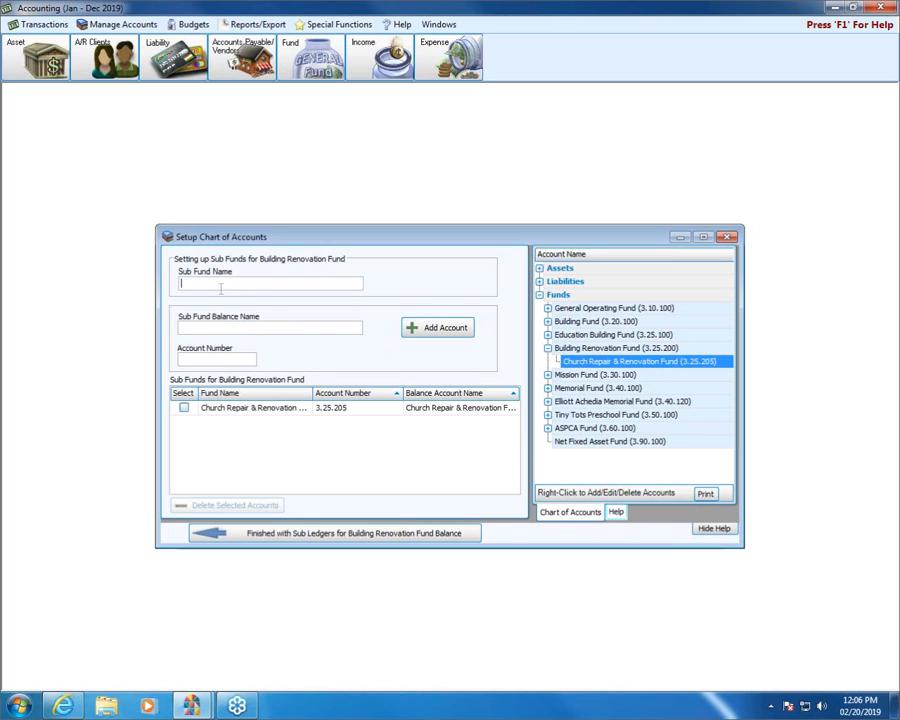
type("Psa")
key("BackSpace")
key("BackSpace")
type("are")
key("BackSpace")
type("son")
type("age")
type(" Re[ao")
key("BackSpace")
key("BackSpace")
key("BackSpace")
type("pla")
key("BackSpace")
key("BackSpace")
type("air & Renovation")
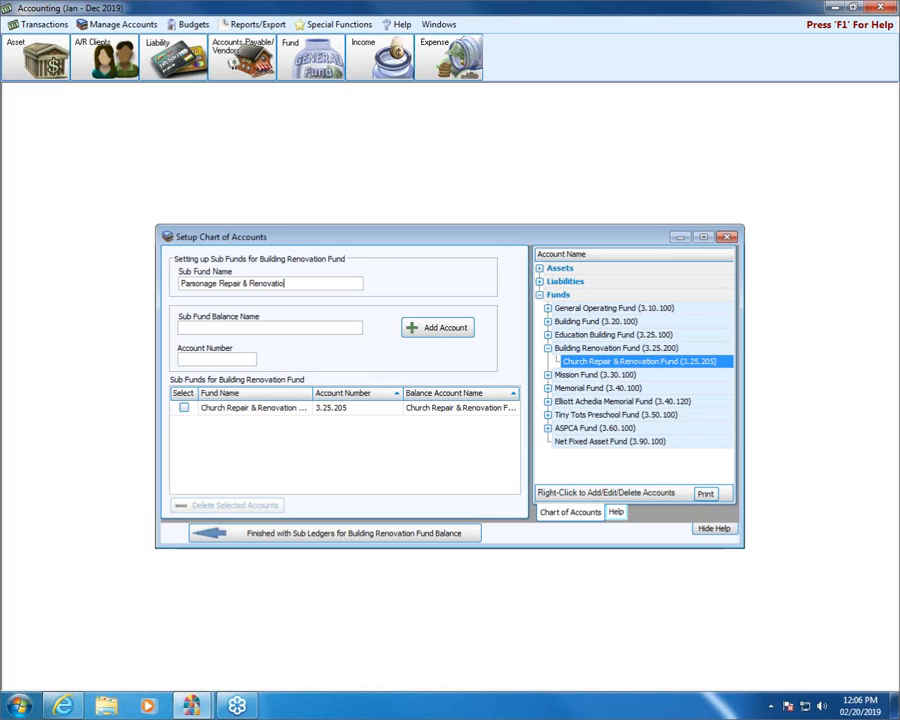
type(" Fund")
key("Tab")
key("Tab")
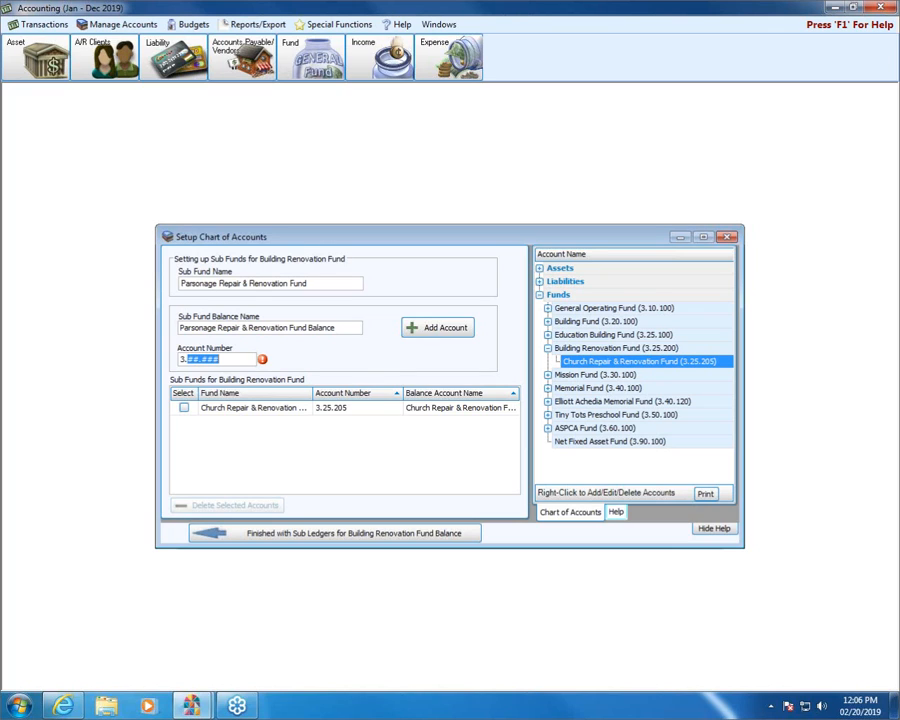
Add the Parsonage sub fund with account number 3.25.210 and return to the main funds
type("25.210")
left_click(443, 334)
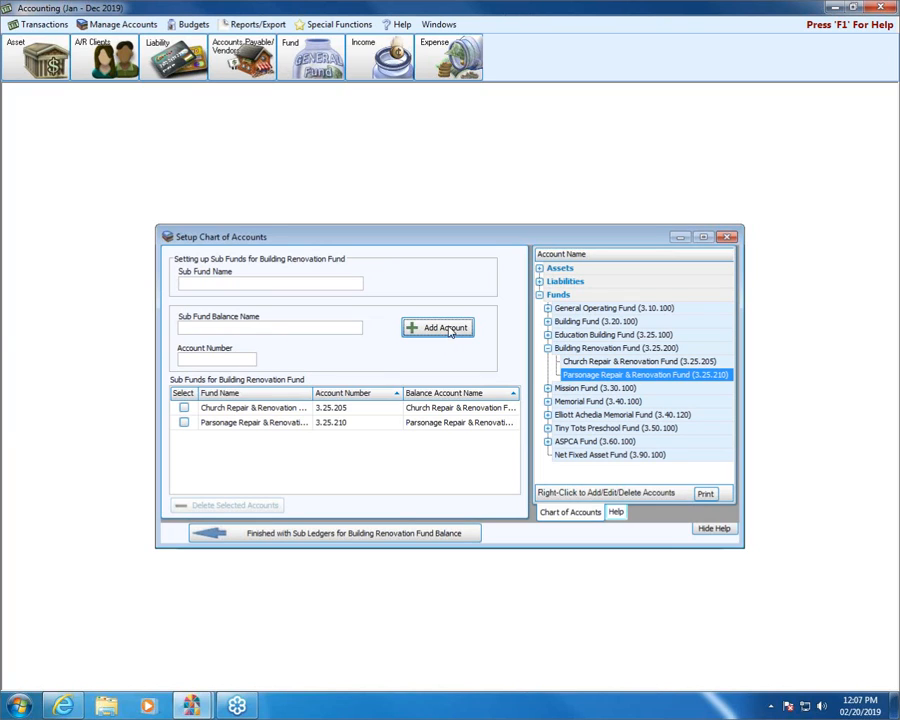
left_click(324, 537)
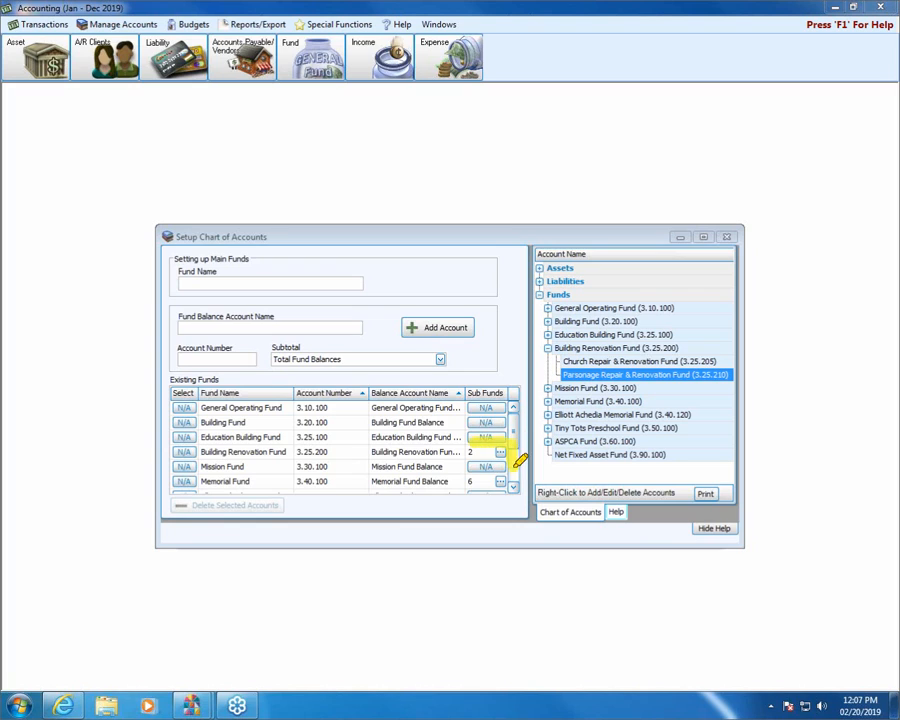
mouse_move(514, 468)
left_mouse_down()
mouse_move(444, 456)
mouse_move(454, 439)
left_mouse_up()
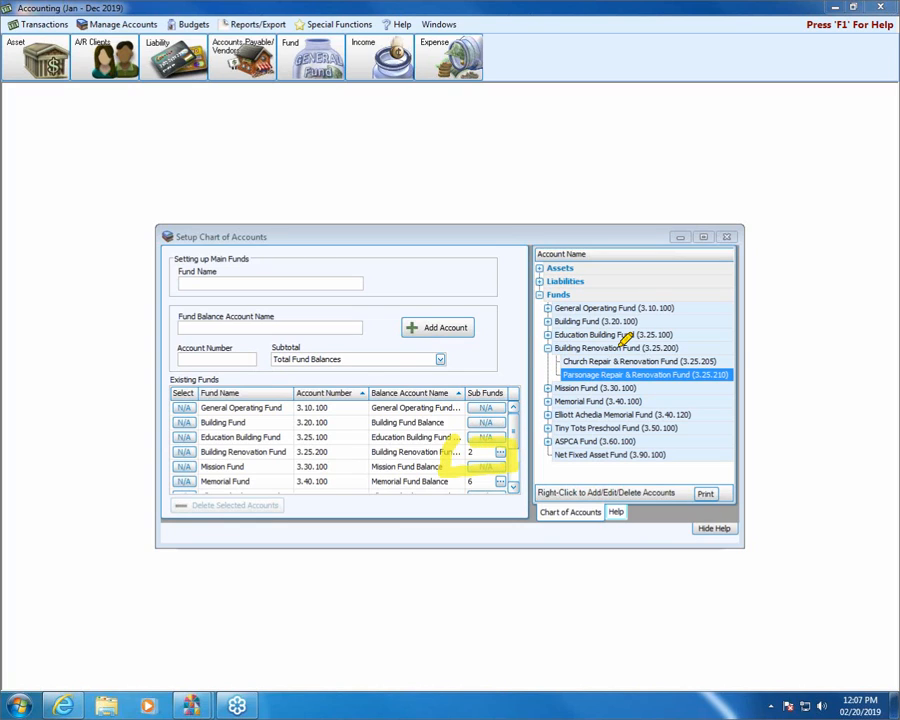
mouse_move(745, 341)
left_mouse_down()
mouse_move(668, 345)
mouse_move(734, 352)
mouse_move(689, 366)
mouse_move(540, 372)
mouse_move(552, 358)
left_mouse_up()
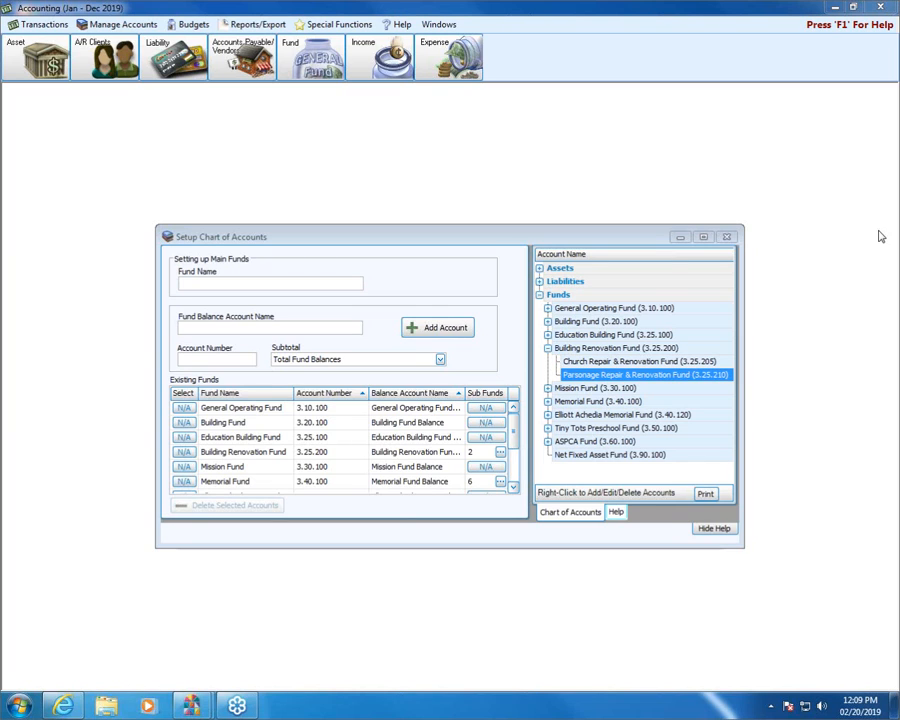
Open the income account setup for the Church Repair & Renovation sub fund of Building Renovation Fund
left_click(383, 62)
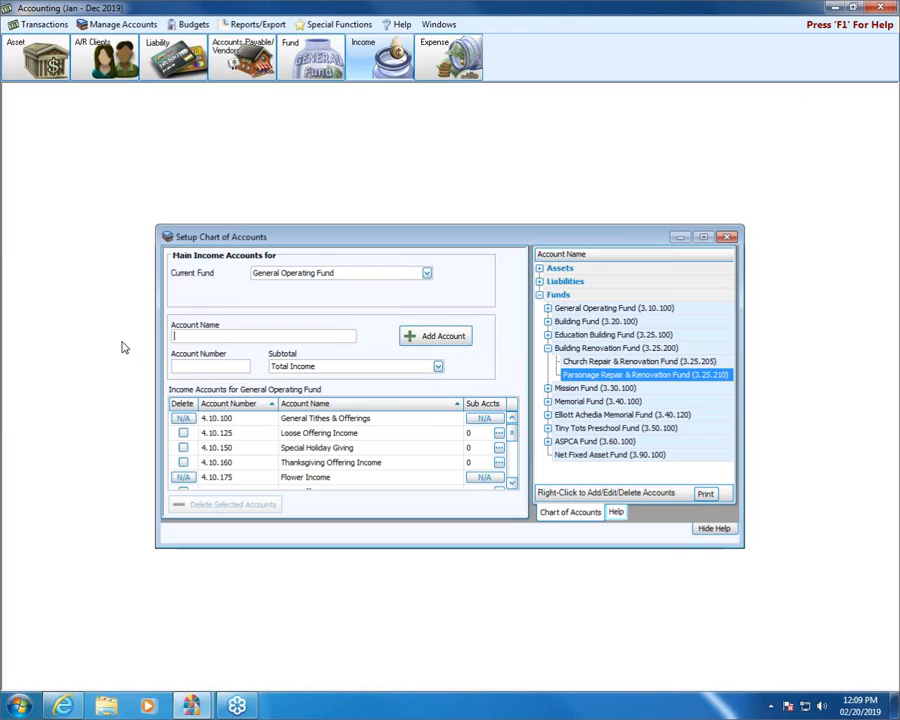
left_click(427, 274)
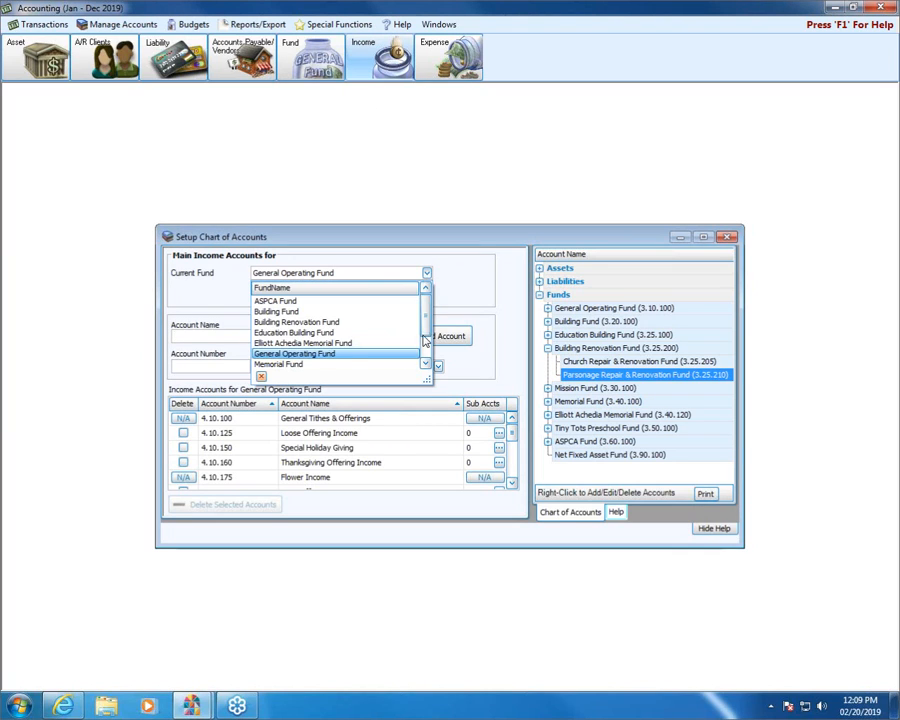
left_click(358, 323)
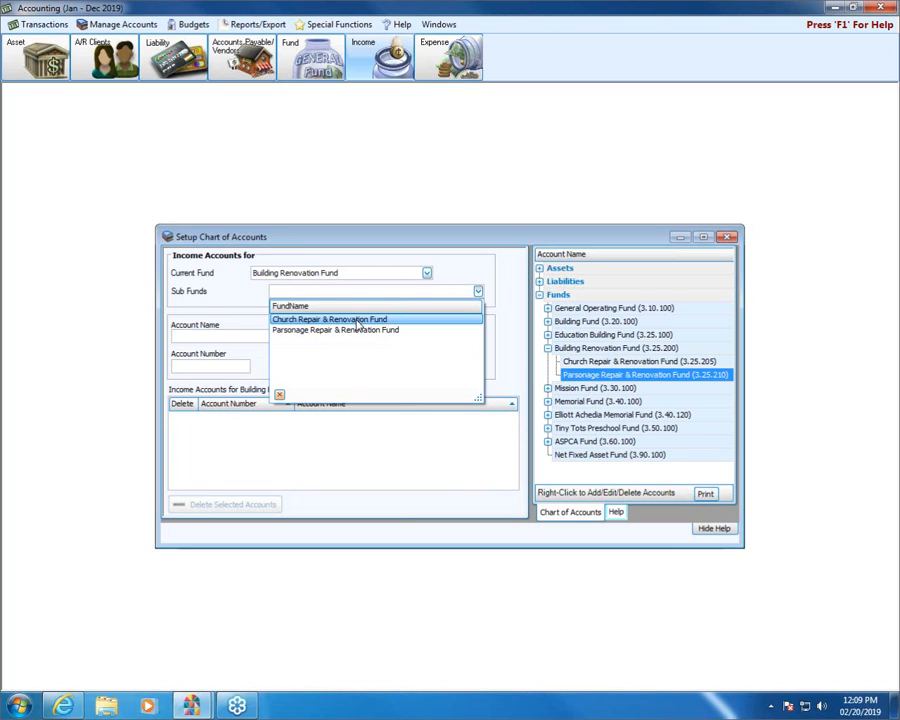
left_click(293, 320)
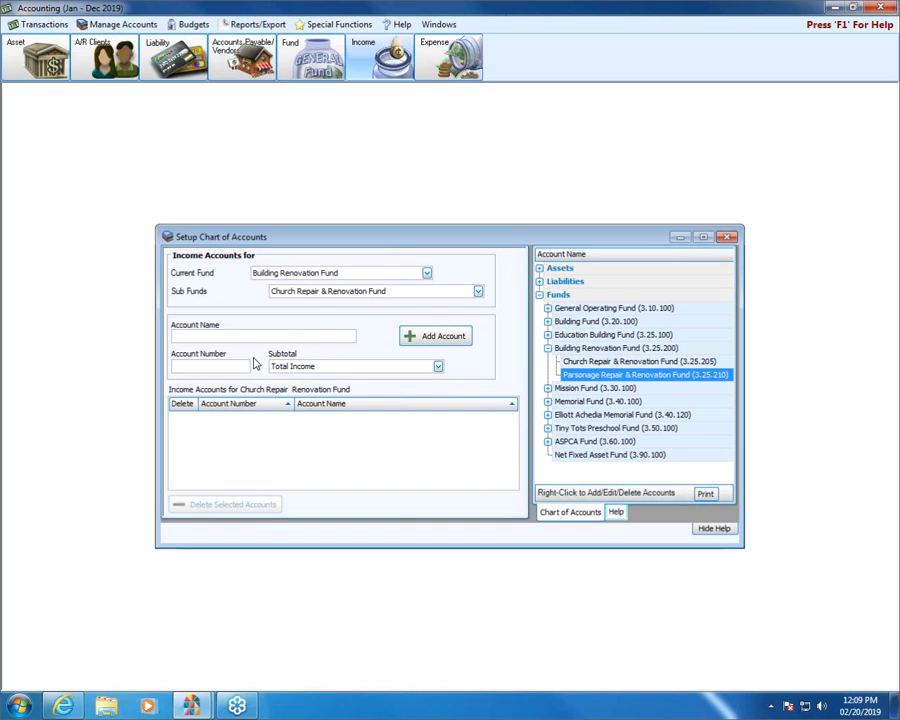
Name the new income account Church Repair & Reno Income
type("Church Repair & Reno Income")
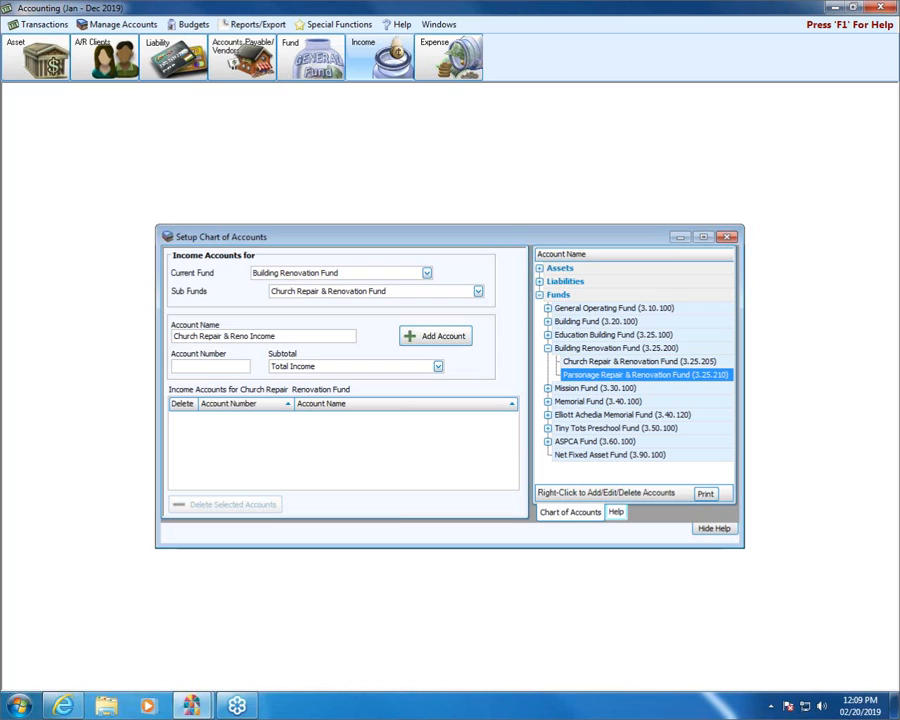
Add the church income account with number 4.25.200 under the Total Building Fund Income subtotal
key("Tab")
type("25200")
key("Tab")
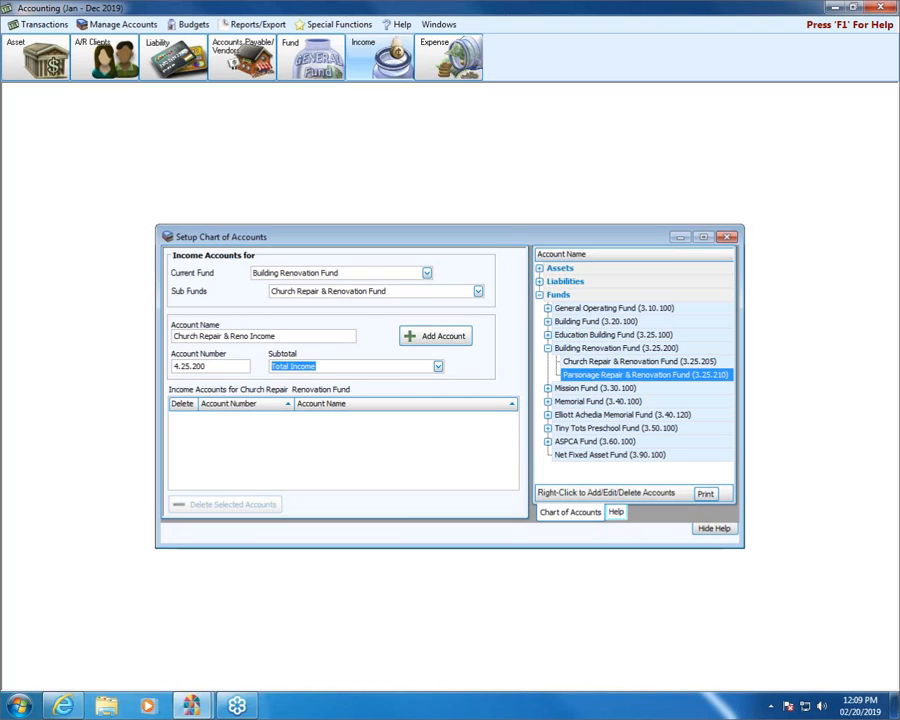
left_click(438, 367)
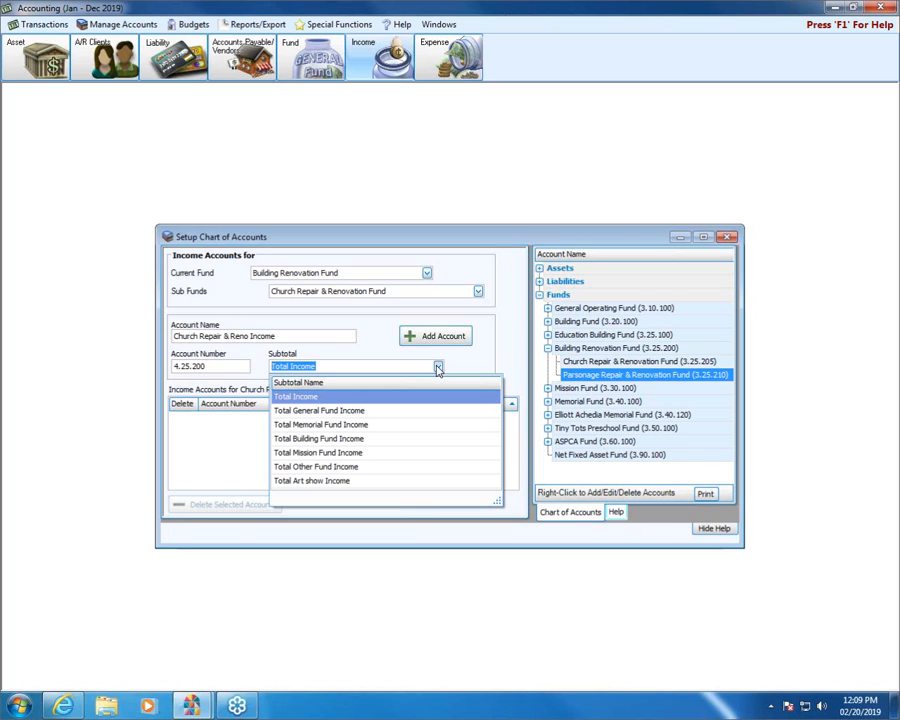
left_click(337, 441)
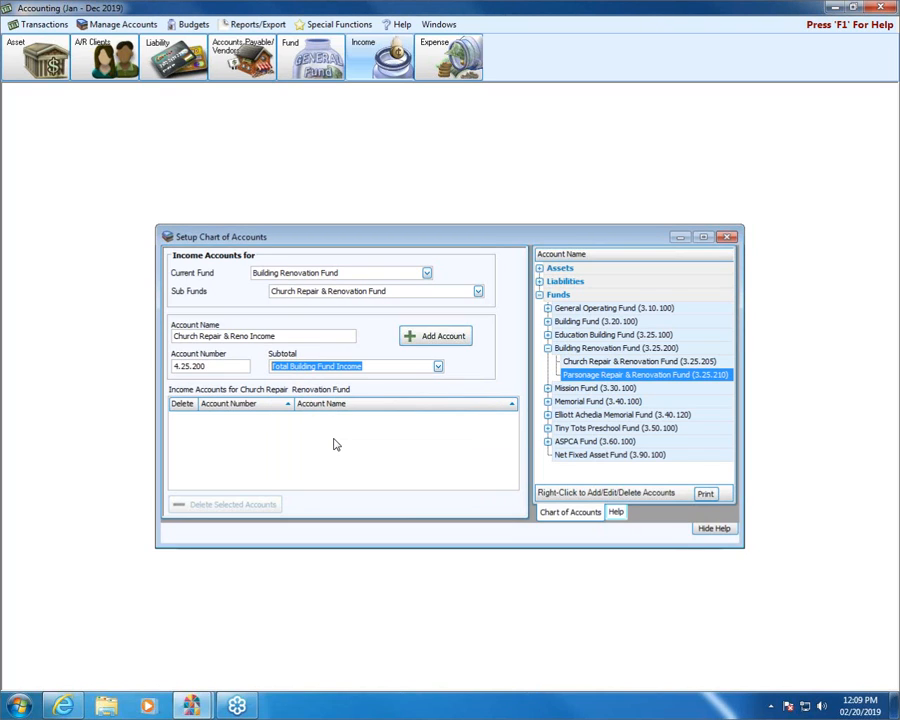
left_click(456, 335)
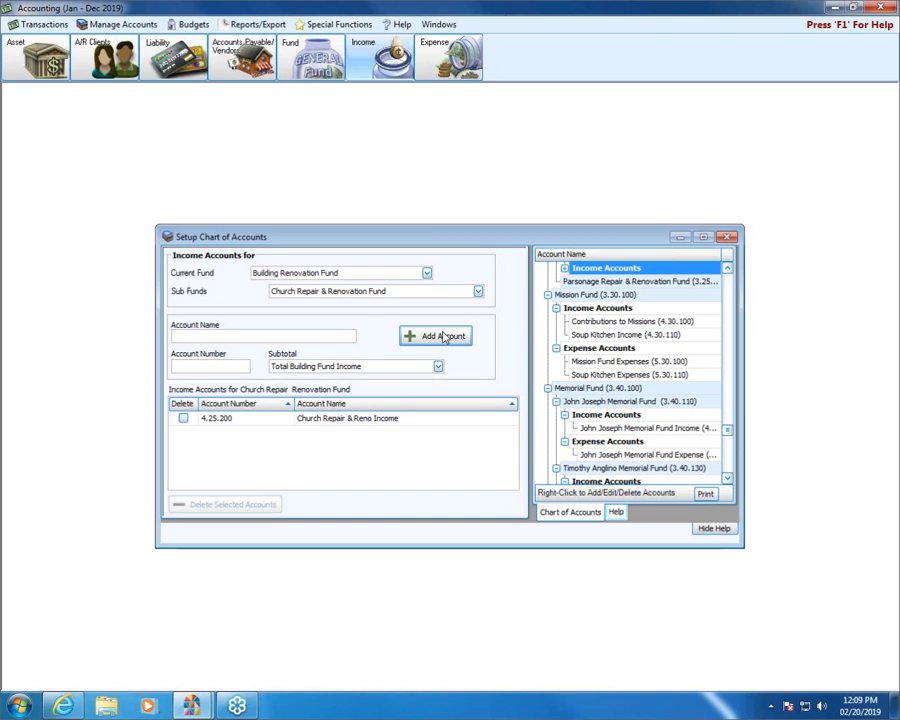
Switch to the Parsonage Repair & Renovation sub fund and name a new income account Parsonage Repair & Reno Income
left_click(478, 292)
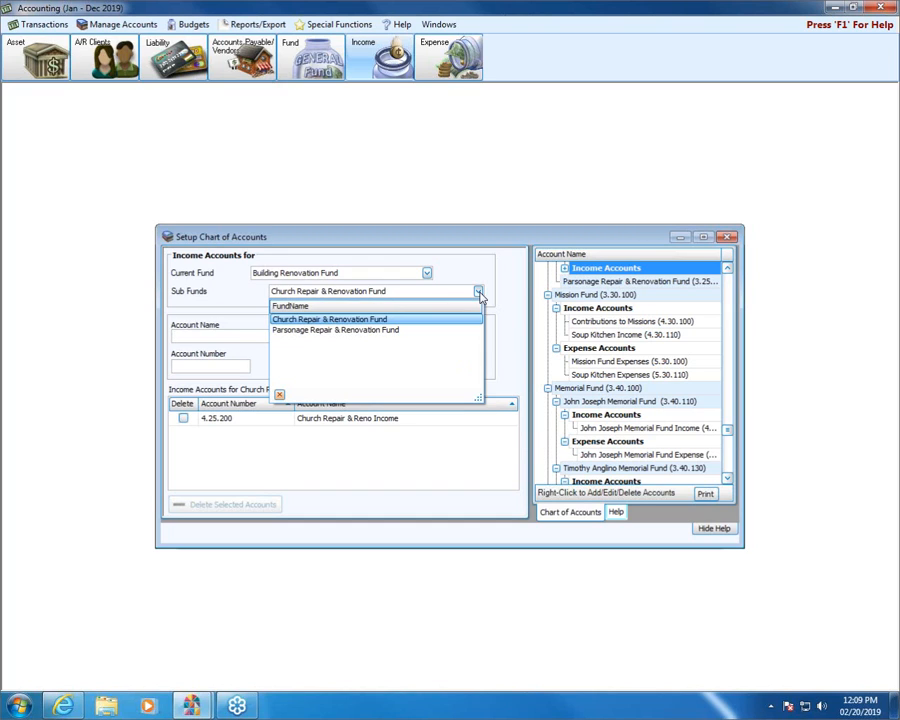
left_click(323, 331)
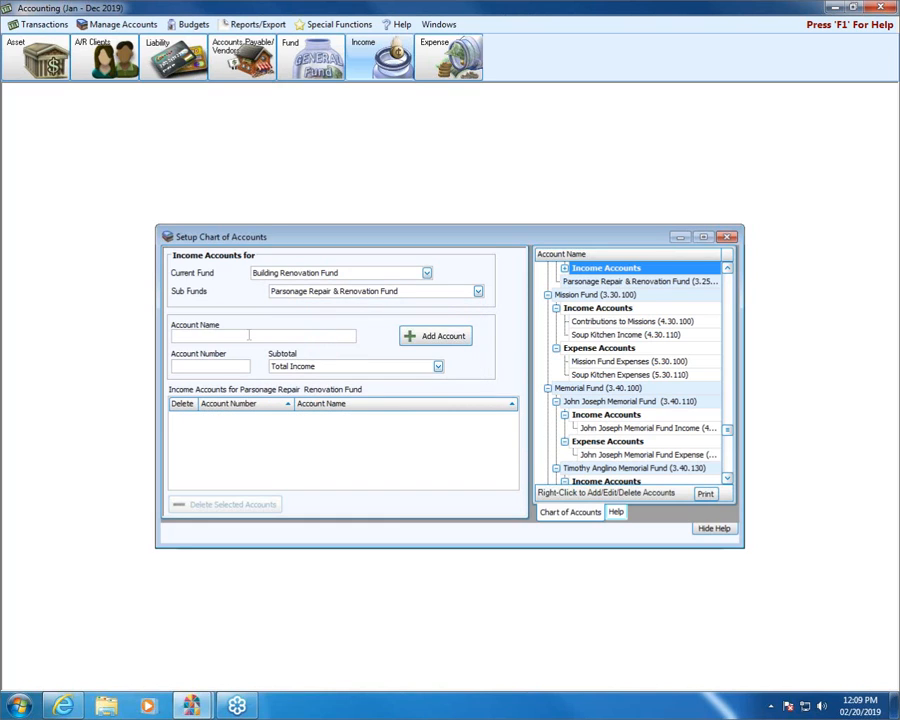
type("Parsonage Repair & Reno Income")
Add the parsonage income account with number 4.25.210 under the Total Building Fund Income subtotal
key("Tab")
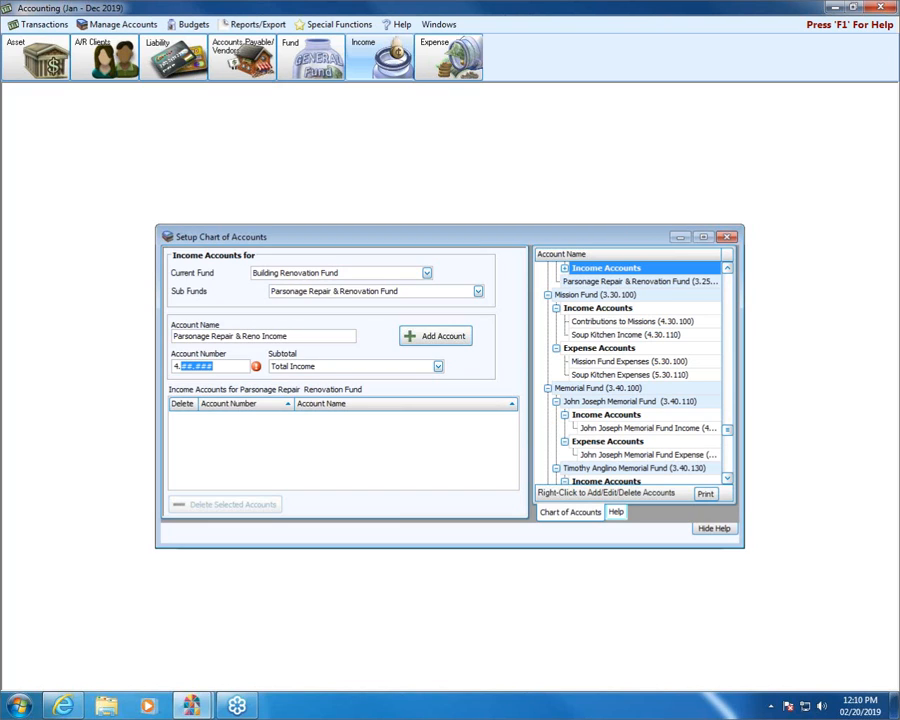
type("25205")
key("BackSpace")
key("BackSpace")
type("10")
left_click(438, 367)
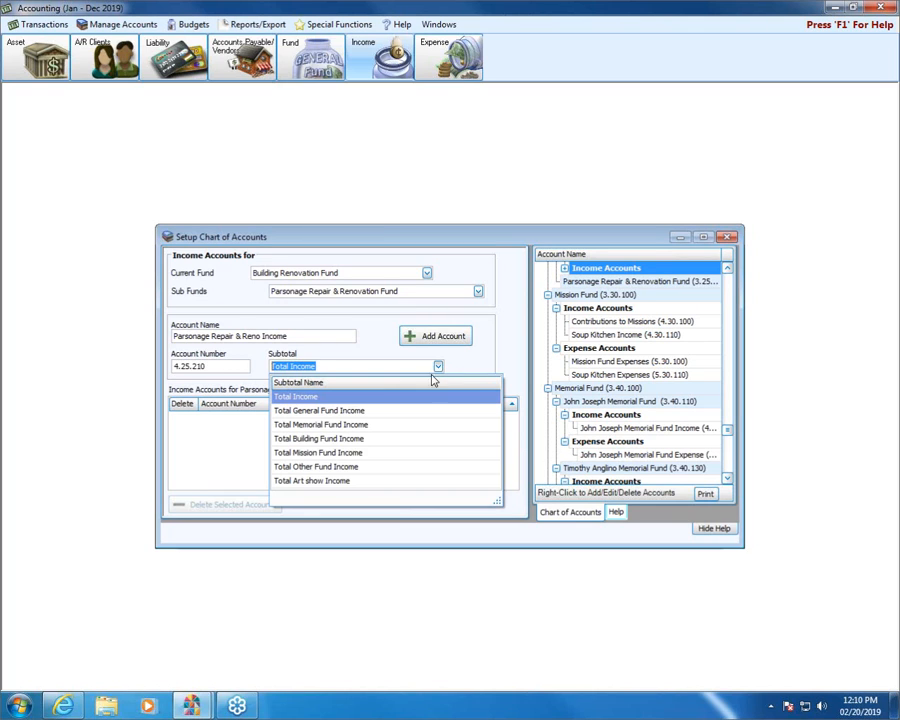
left_click(349, 439)
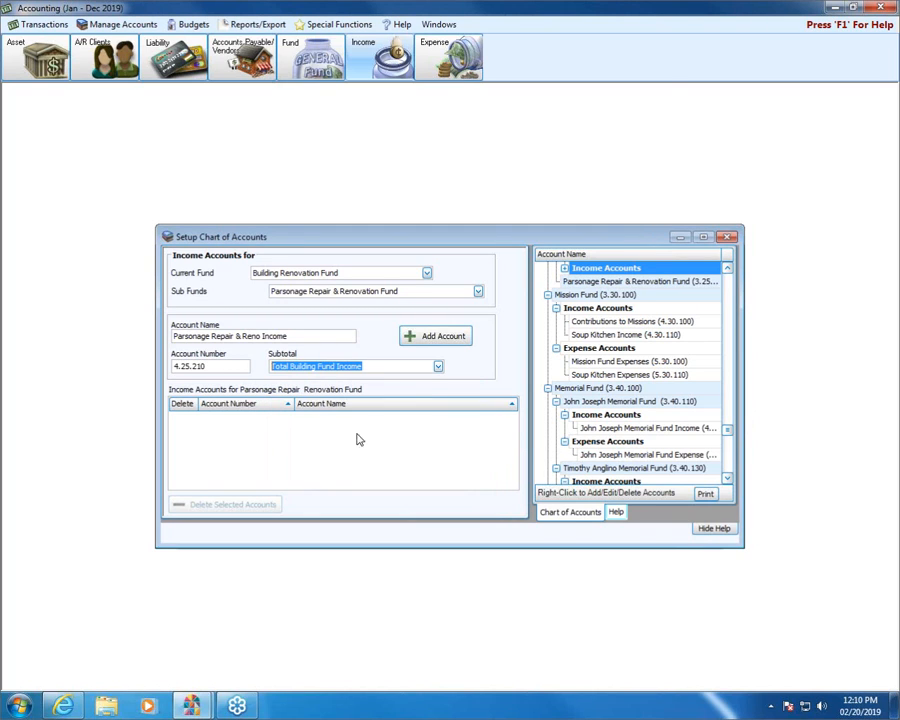
left_click(420, 338)
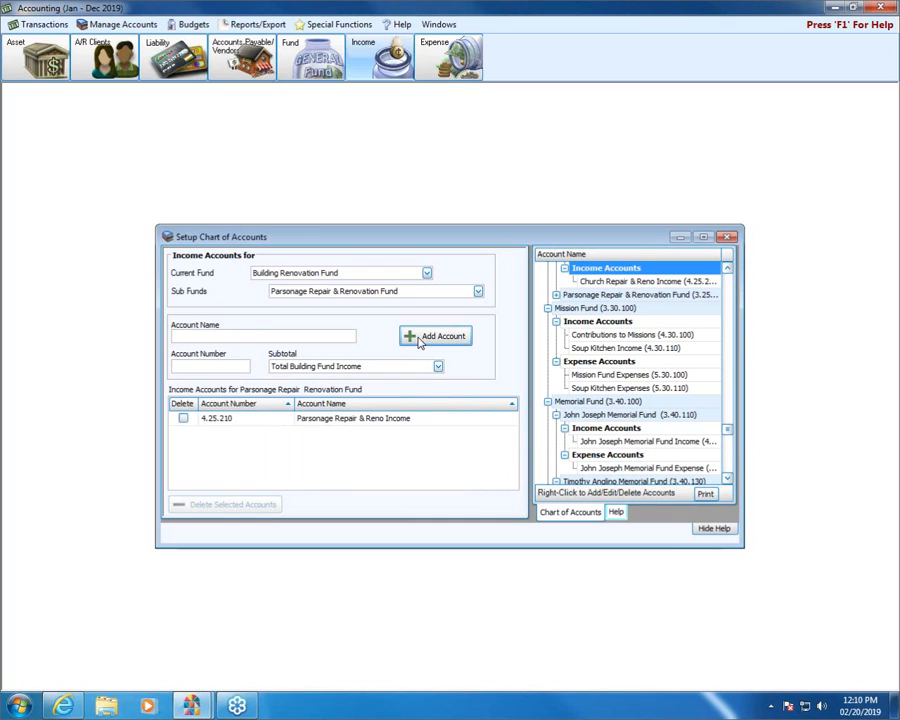
Open the expense account setup for the Church Repair & Renovation sub fund of Building Renovation Fund
left_click(462, 62)
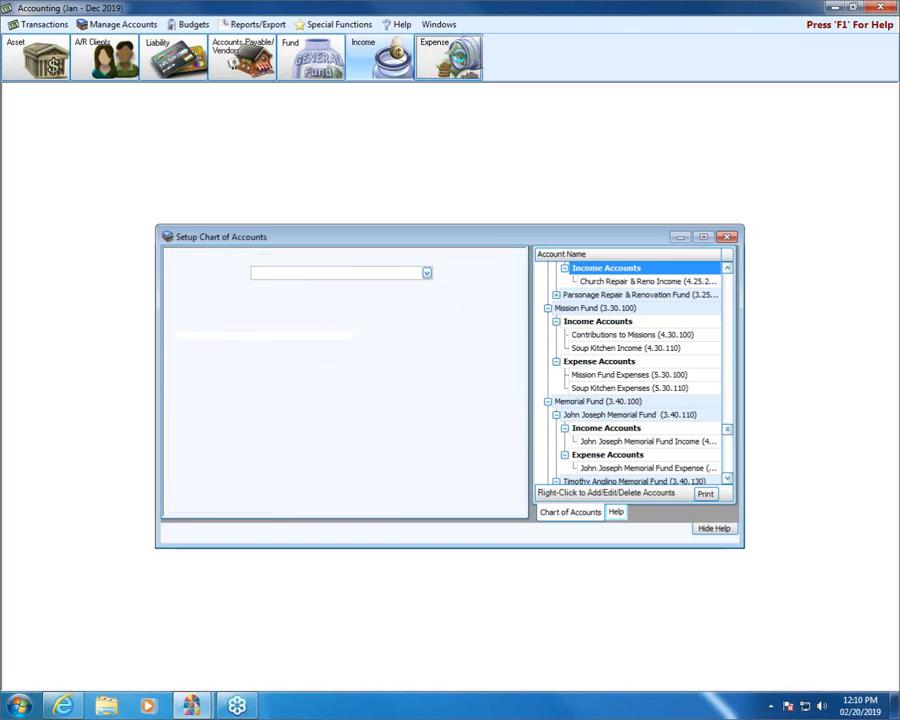
left_click(426, 272)
left_click(298, 322)
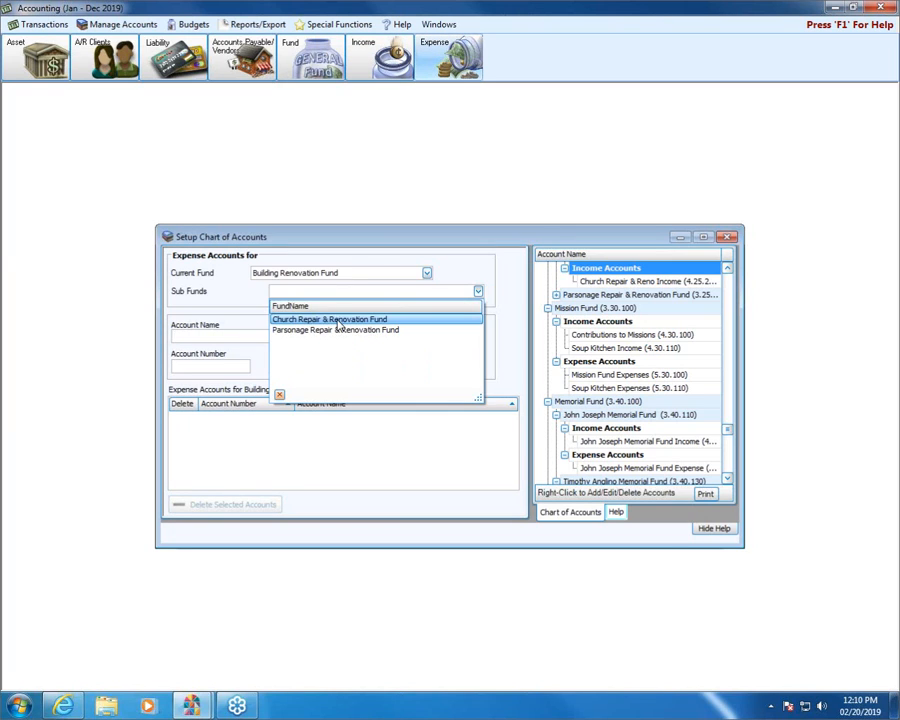
key("Return")
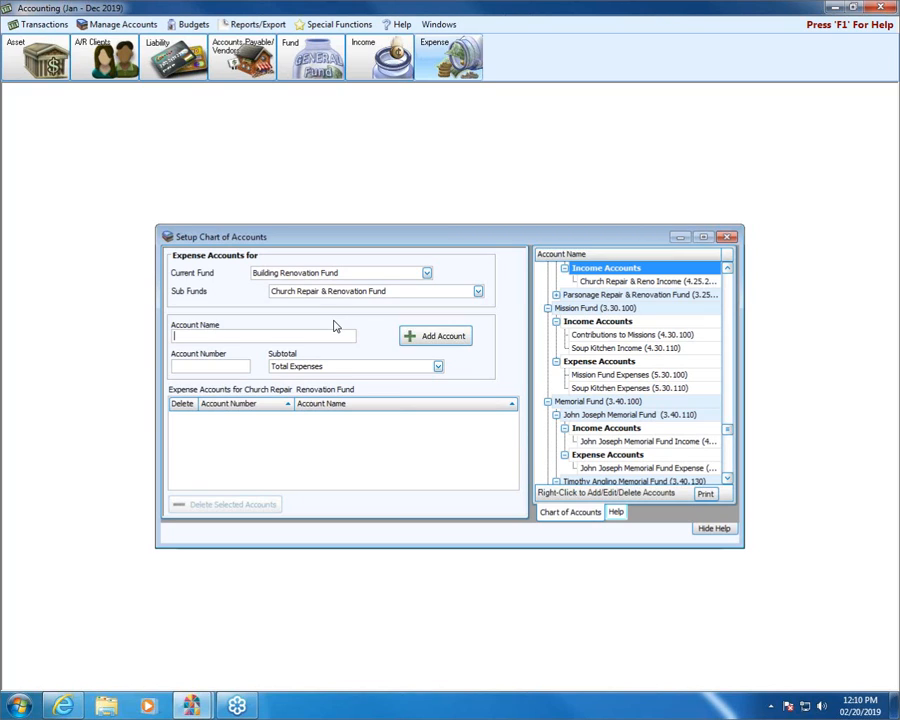
Add the expense account Church Repair & Reno Expense with number 5.25.205, keeping the Total Expenses subtotal
type("Church Repair & Reno Expense")
key("Tab")
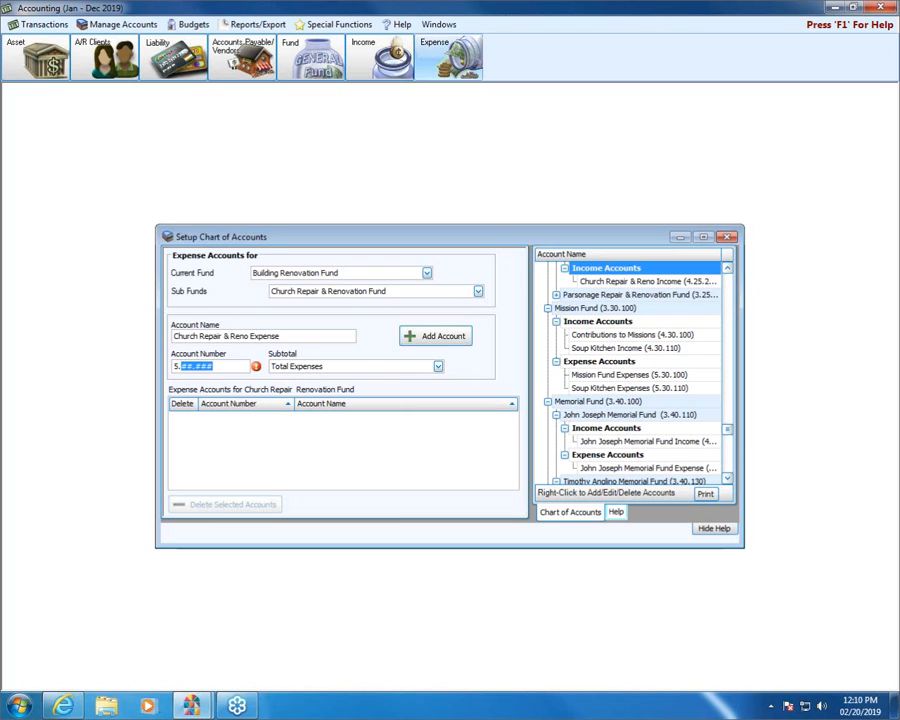
type("25.205")
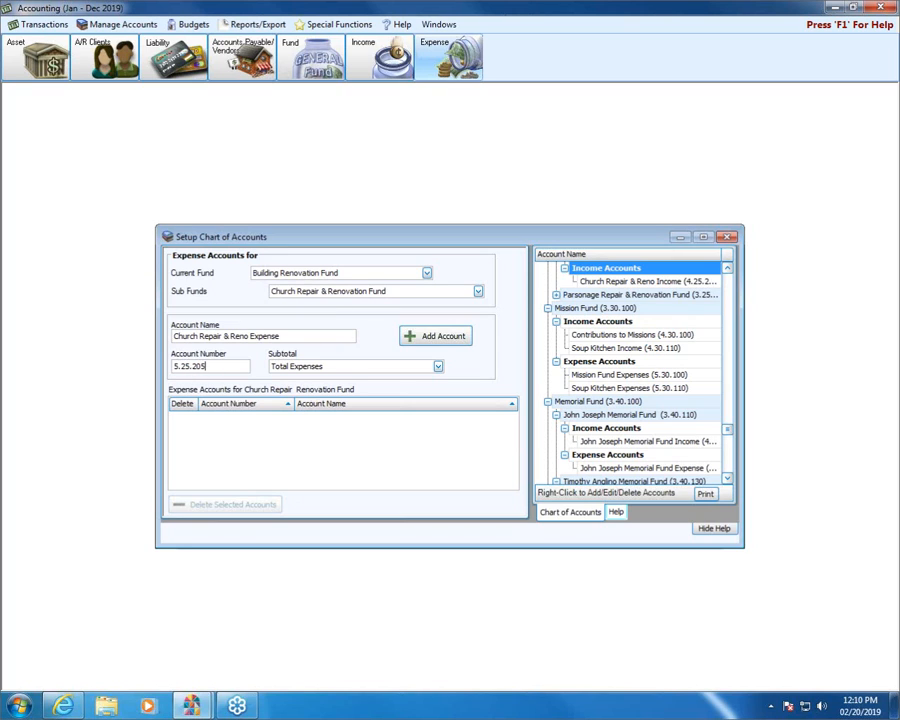
left_click(421, 338)
Switch to the Parsonage Repair & Renovation sub fund and name a new expense account Parsonage Repair & Reno Expense
left_click(478, 291)
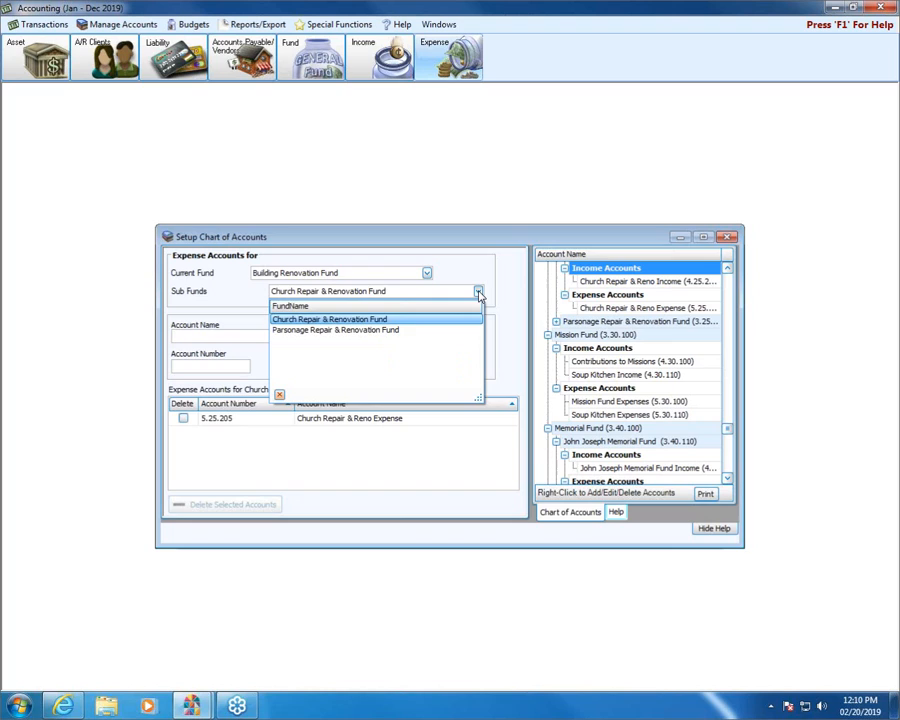
left_click(322, 329)
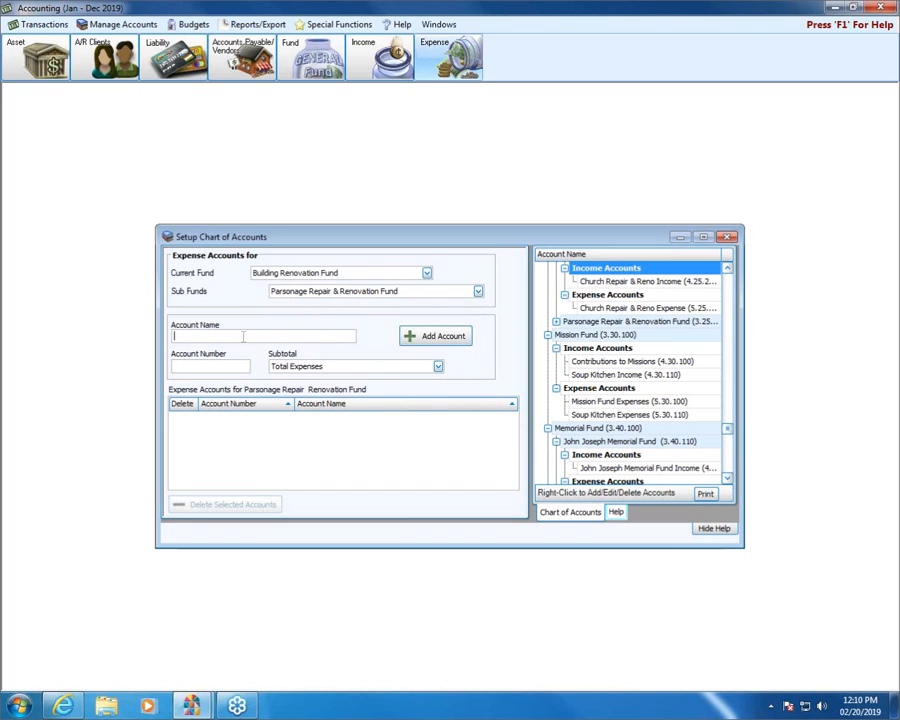
type("Parsonage Repair & Reno")
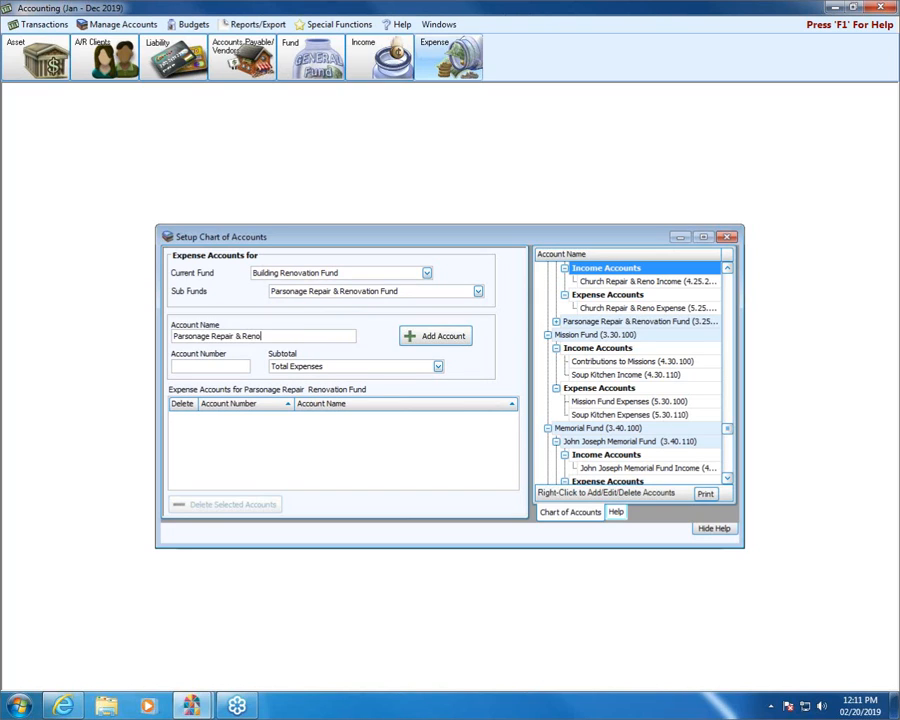
type("Expense")
Add the parsonage expense account with number 5.25.210 under the Total Property & Building subtotal
key("Tab")
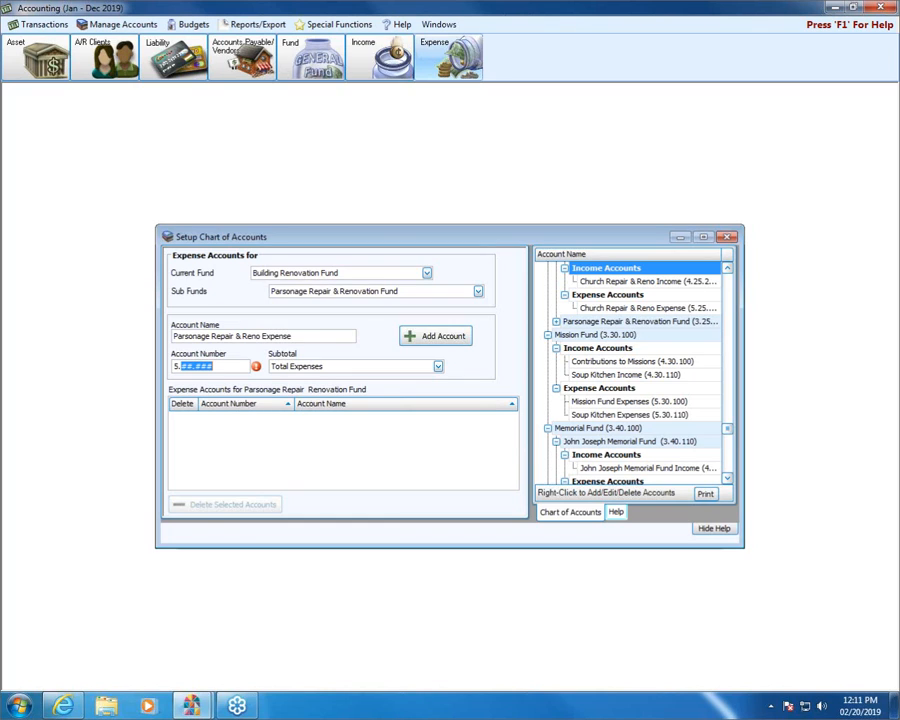
type("25210")
left_click(437, 366)
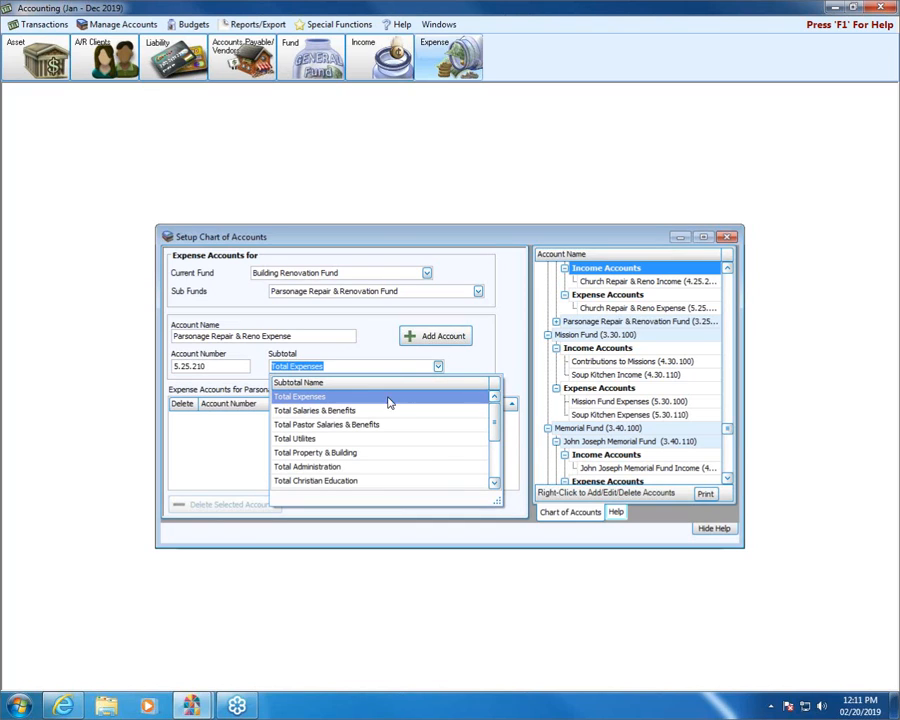
left_click(352, 456)
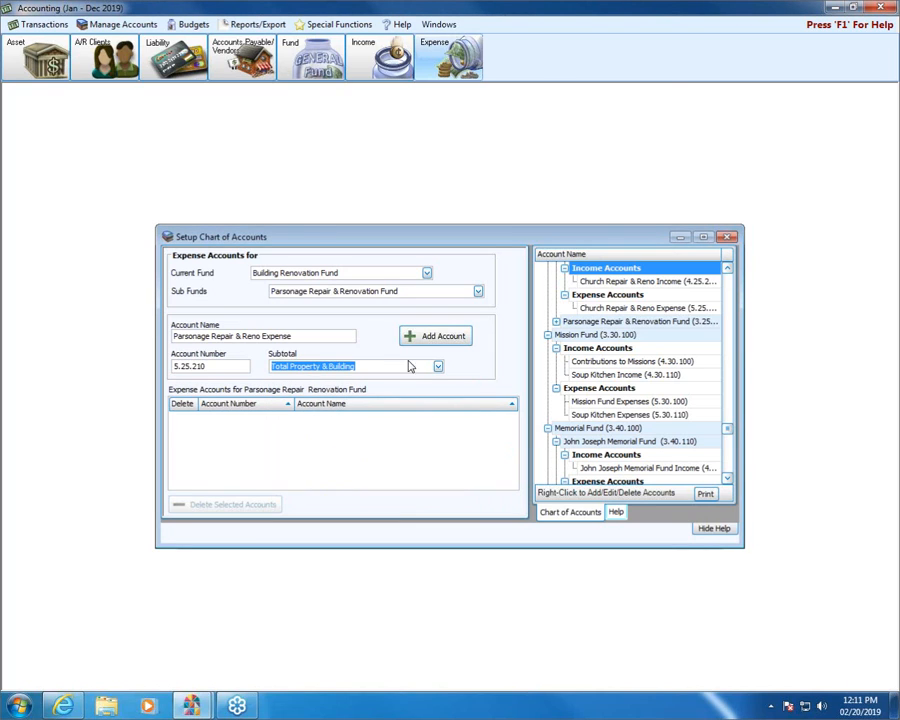
left_click(450, 337)
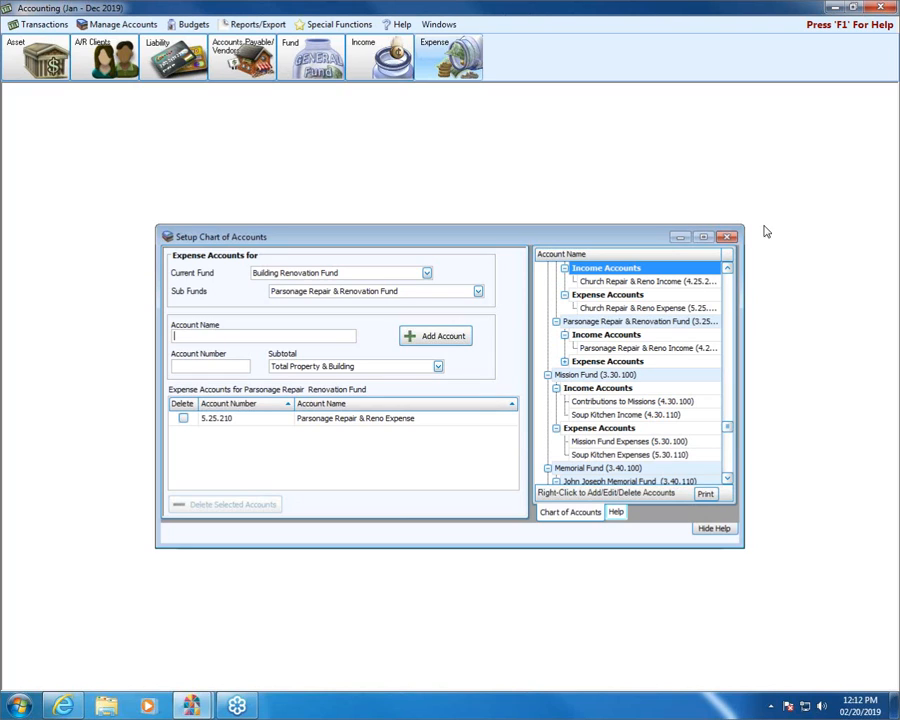
Close the account setup and view the Building Renovation Fund Balance sub accounts in the collapsed chart of accounts
left_click(727, 236)
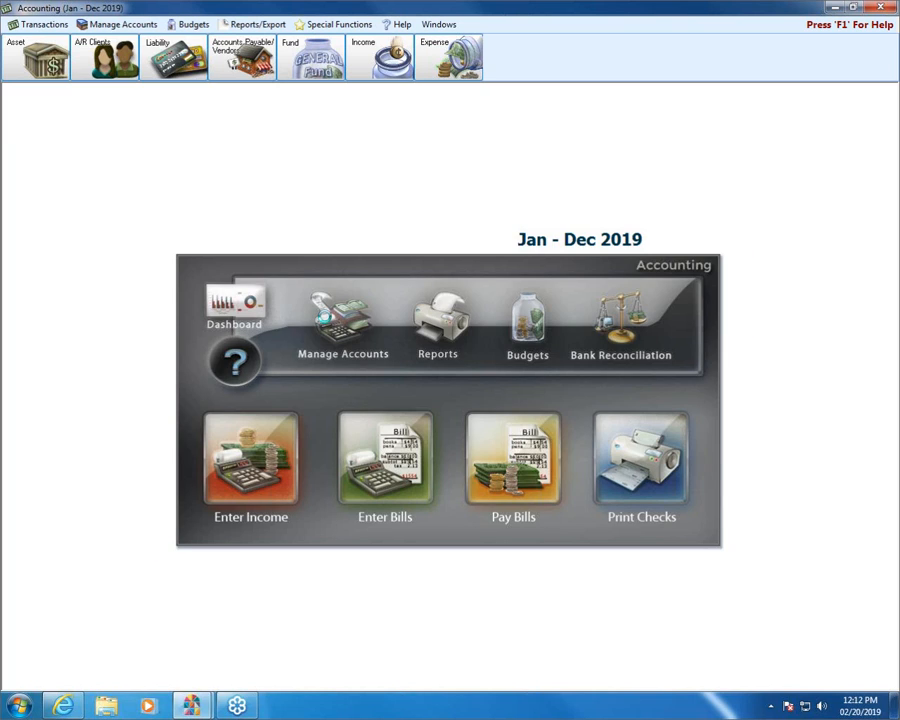
left_click(320, 318)
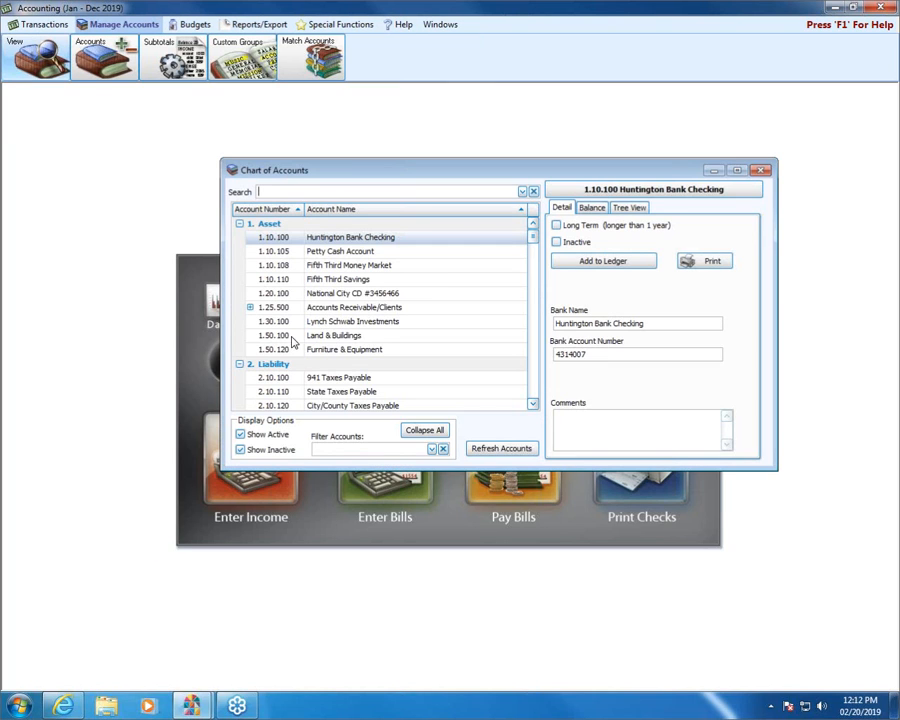
left_click(424, 431)
left_click(244, 255)
left_click(241, 254)
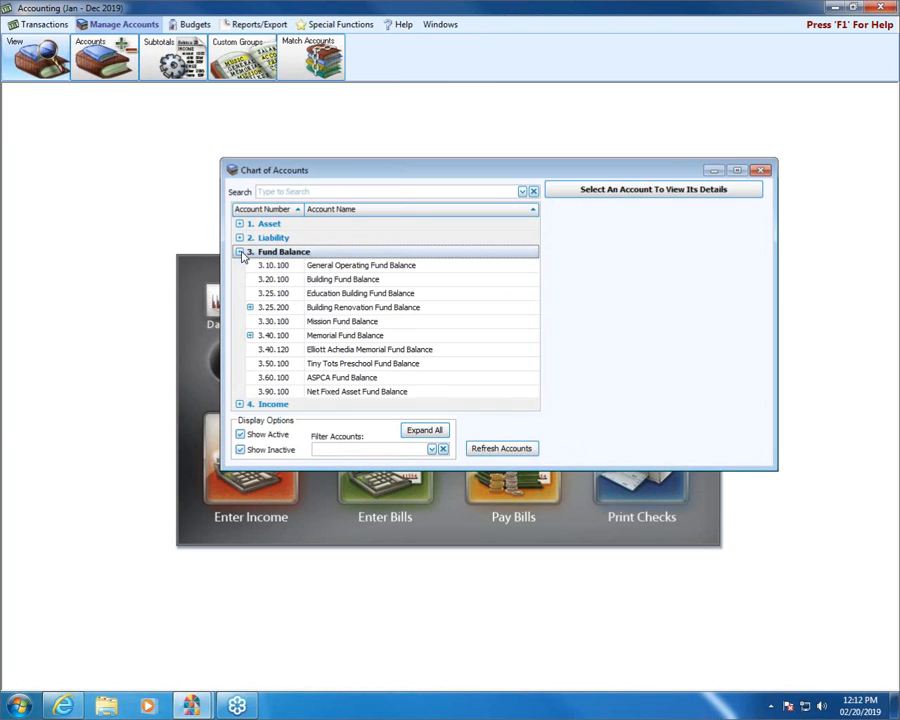
left_click(249, 309)
left_click(250, 308)
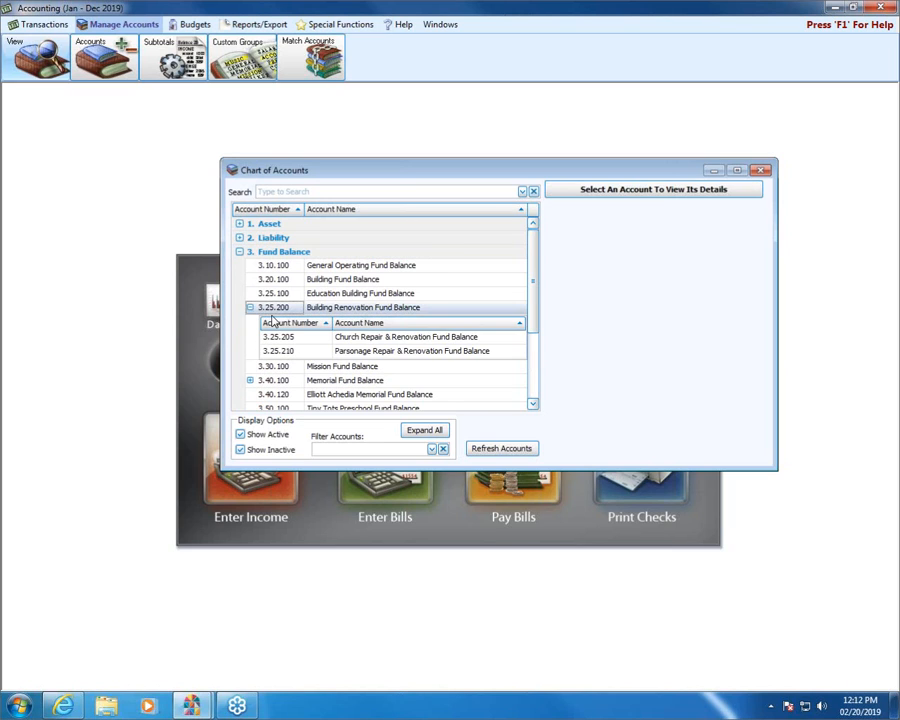
Expand both renovation sub funds in the church fund balance's tree view and show the add and edit options for Church Repair & Renovation Fund
left_click(352, 336)
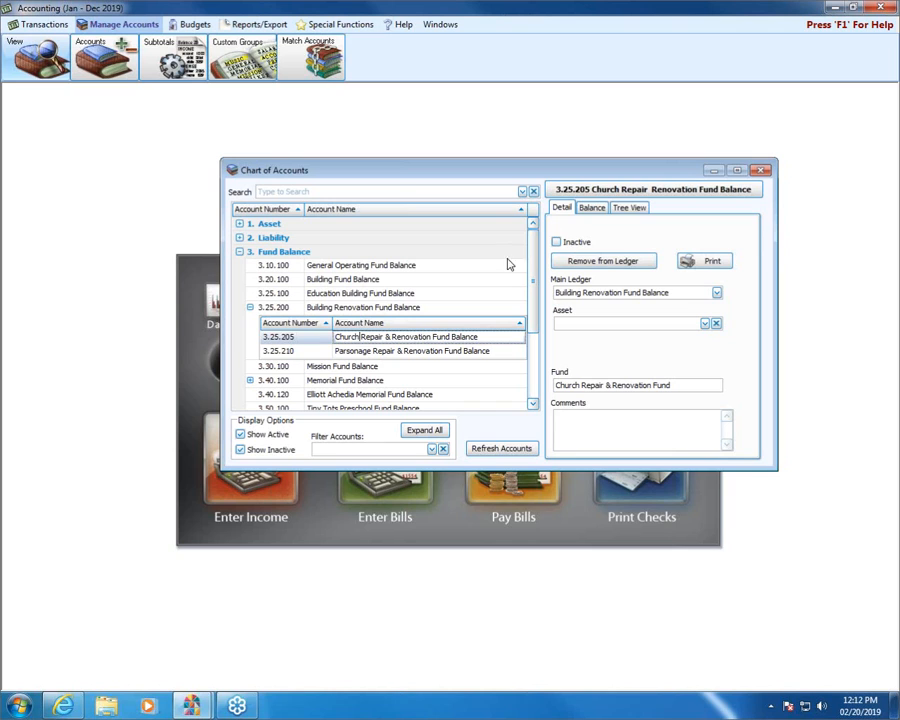
left_click(629, 207)
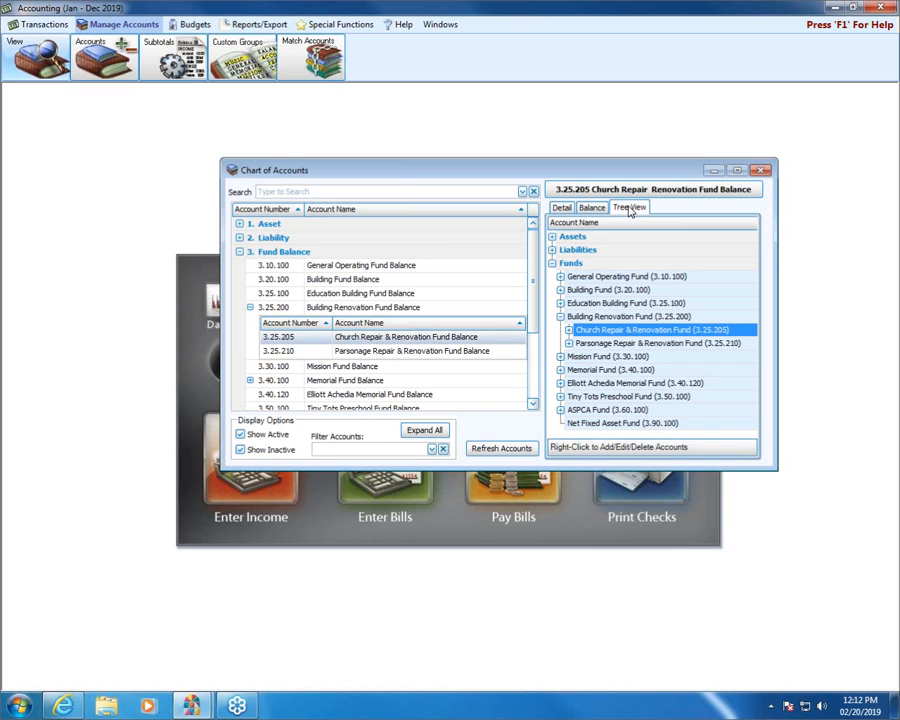
left_click(569, 330)
left_click(568, 370)
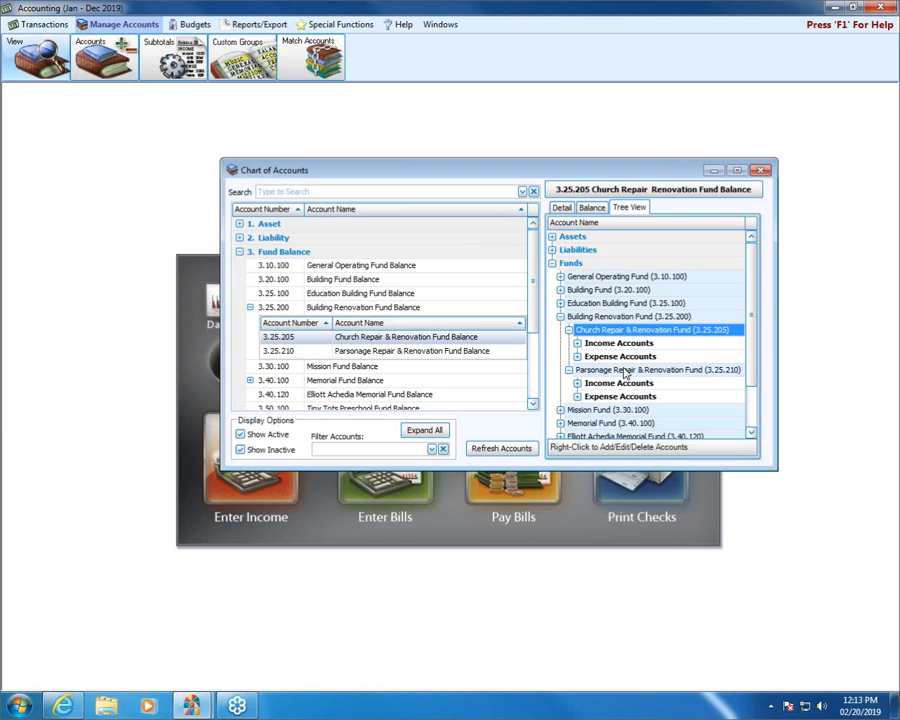
right_click(620, 336)
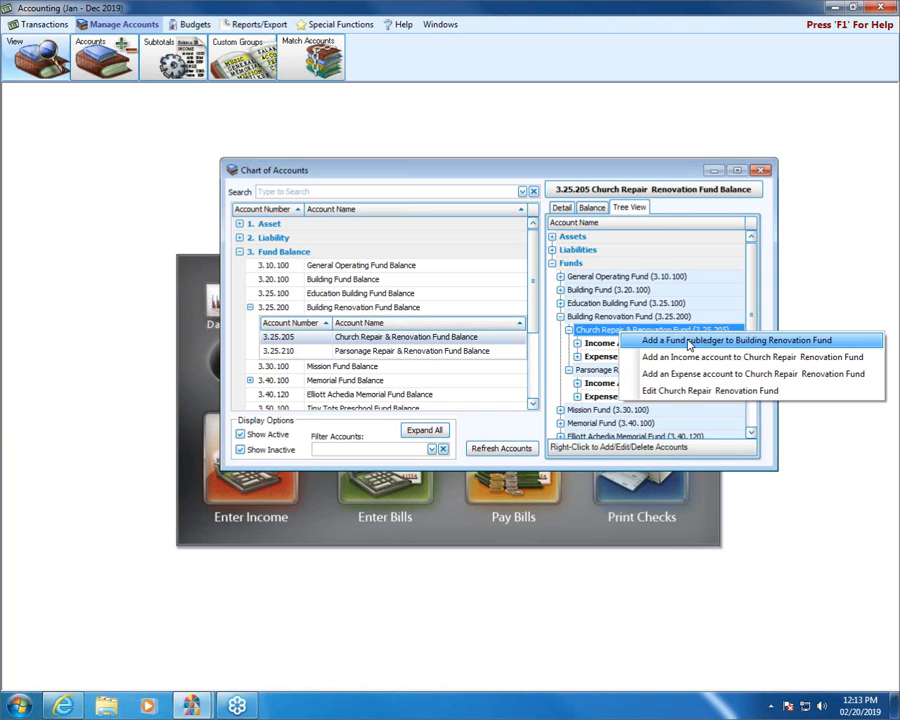
Close the chart of accounts and review the Building Renovation Fund's income accounts for the Church Repair & Renovation sub fund
left_click(762, 170)
left_click(762, 170)
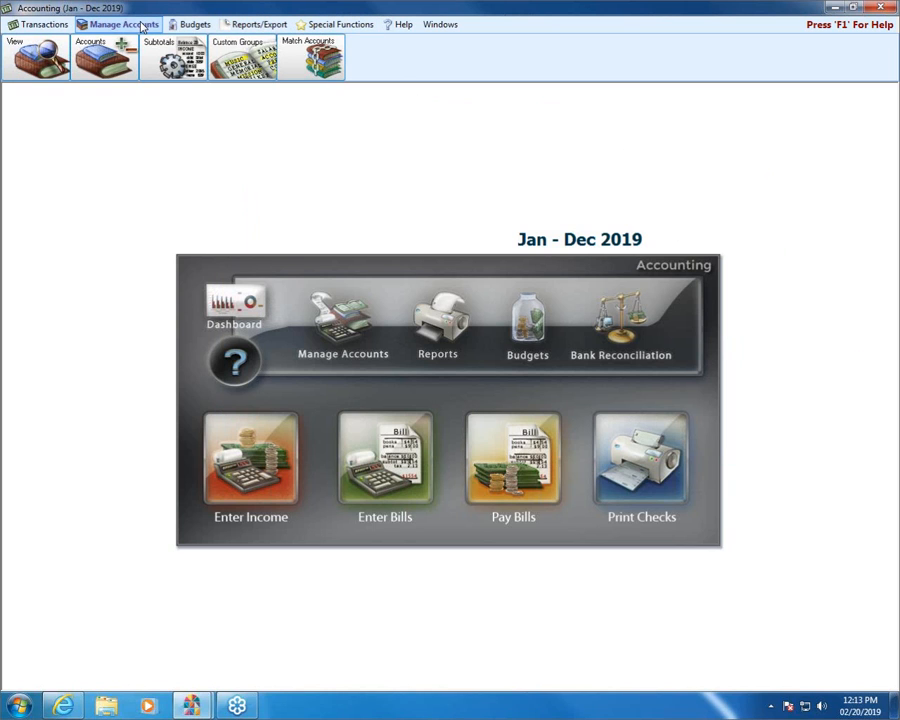
left_click(93, 45)
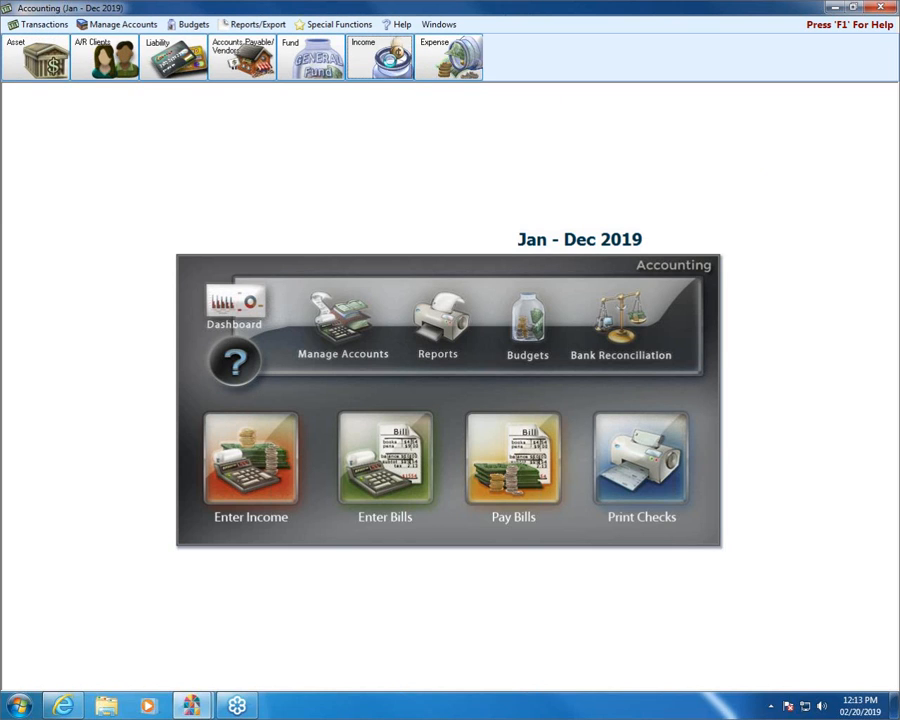
left_click(379, 57)
left_click(426, 272)
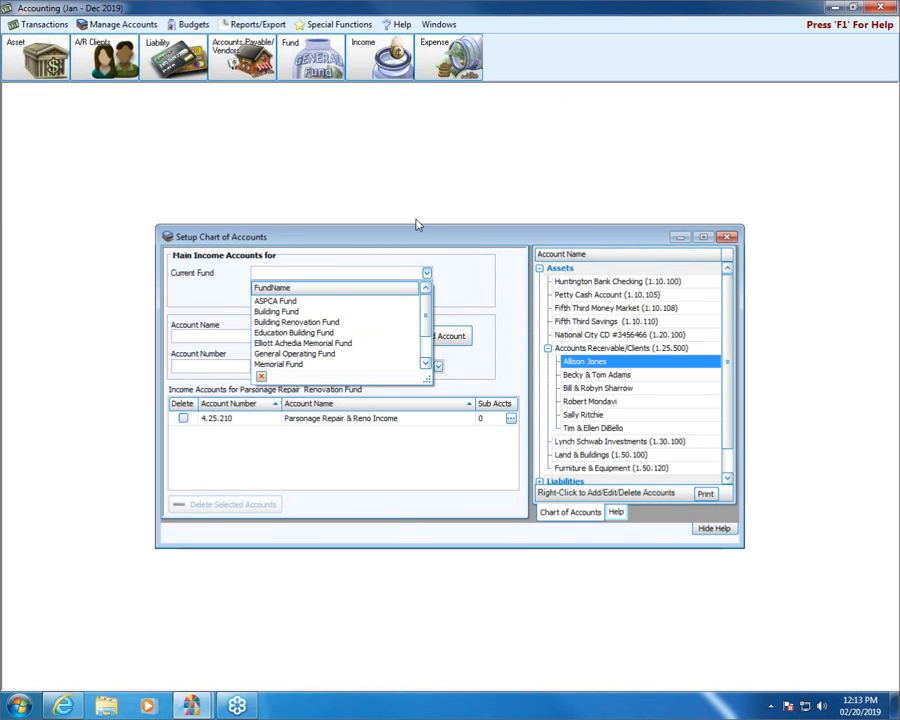
left_click(292, 322)
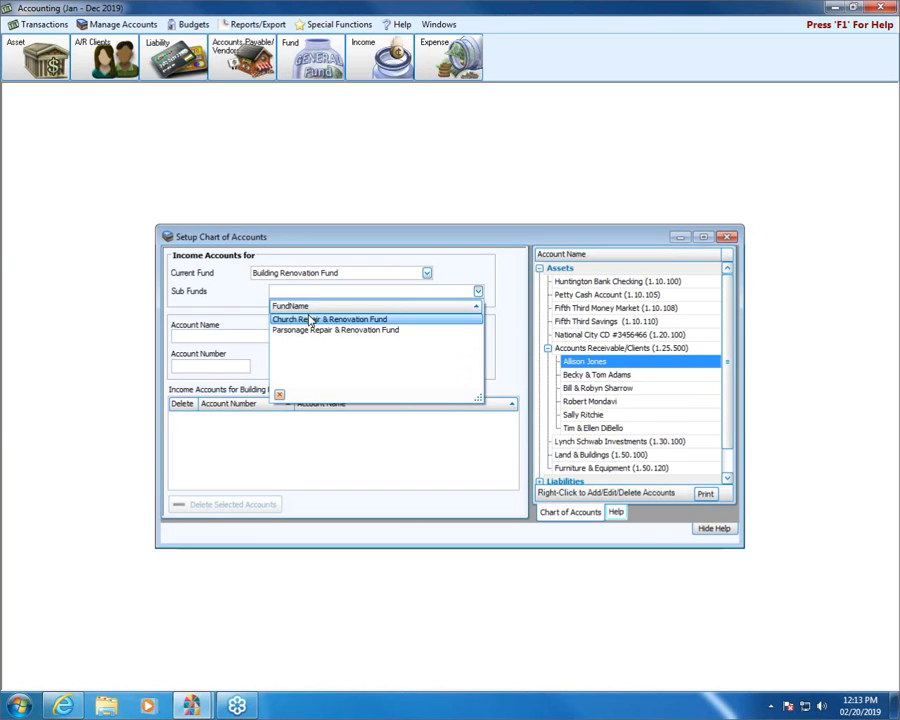
left_click(311, 320)
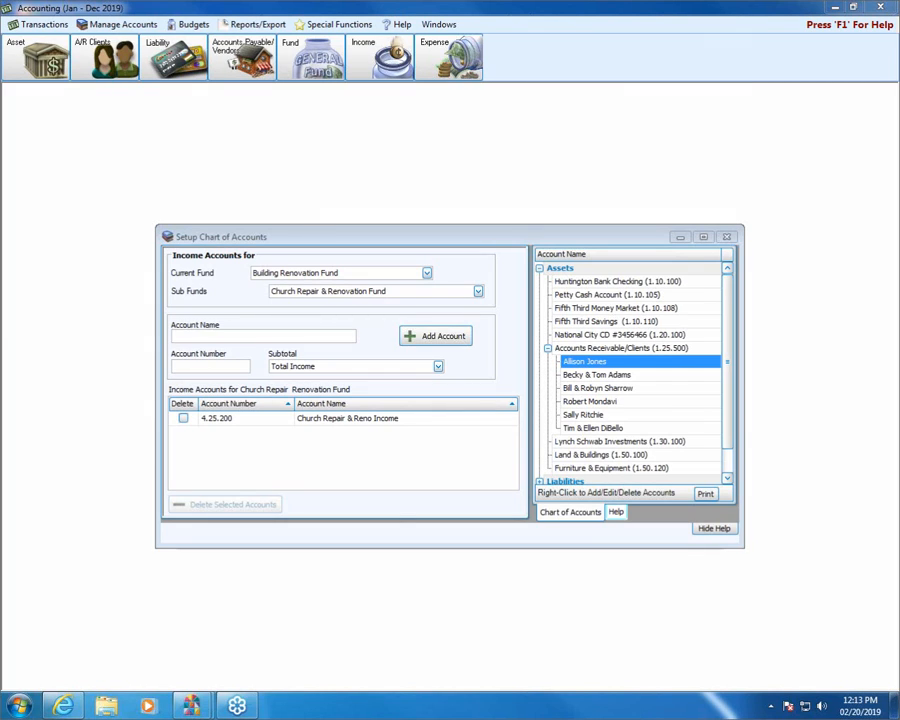
left_click_drag(481, 412, 536, 417)
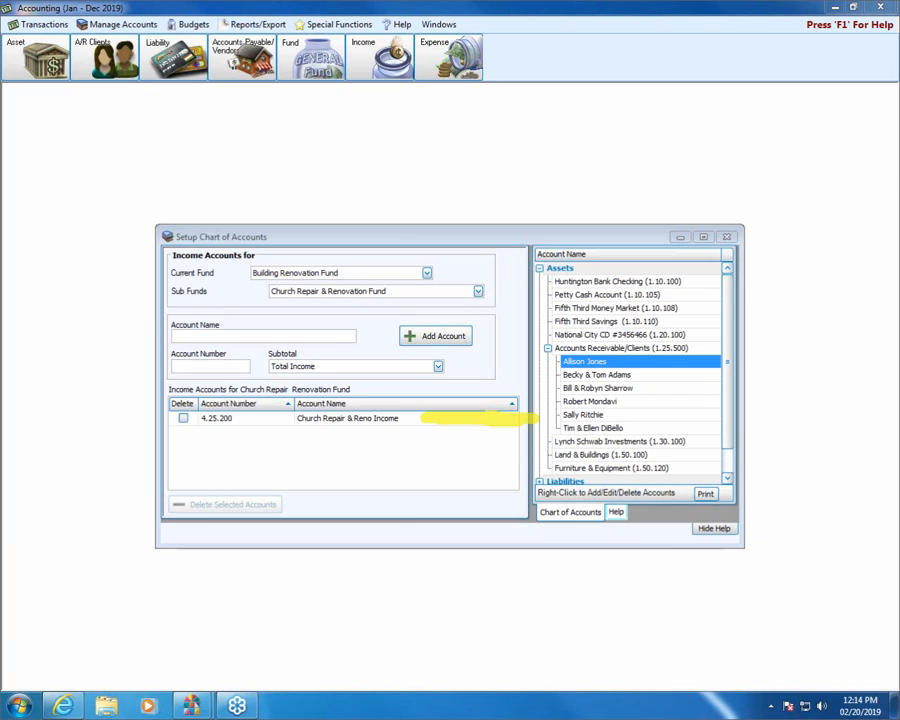
Review the Building Renovation Fund's expense accounts for the Parsonage Repair & Renovation sub fund, and close the account setup
left_click(432, 62)
left_click(426, 273)
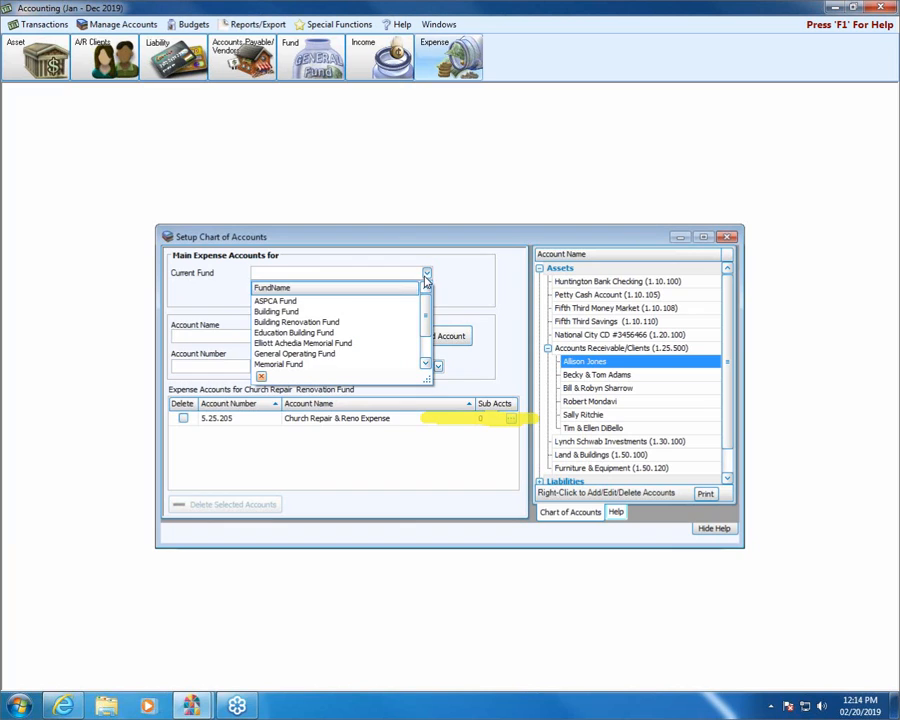
left_click(349, 324)
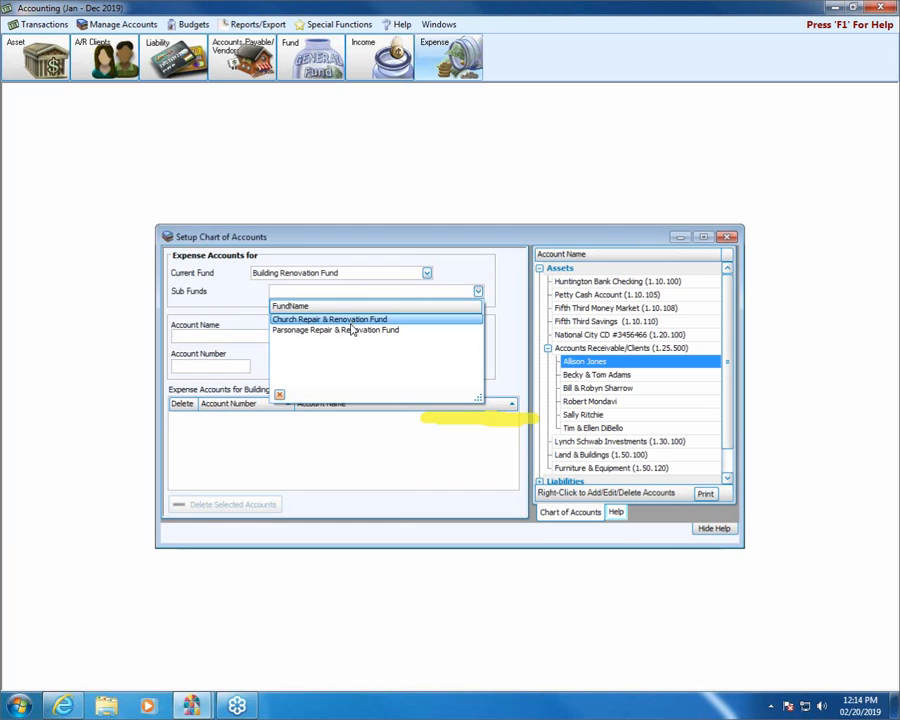
left_click(345, 328)
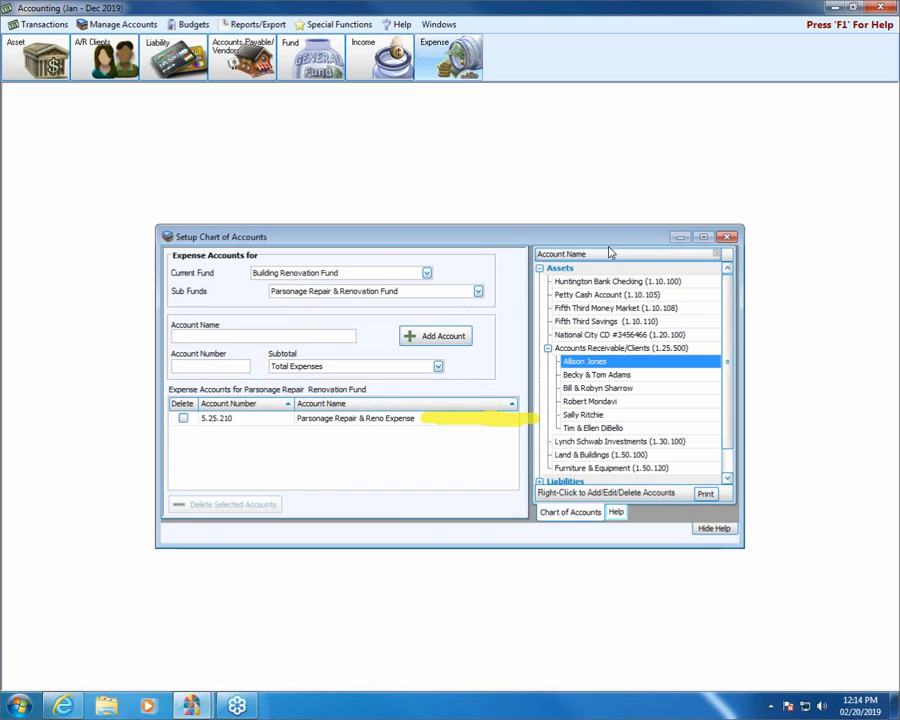
left_click(727, 237)
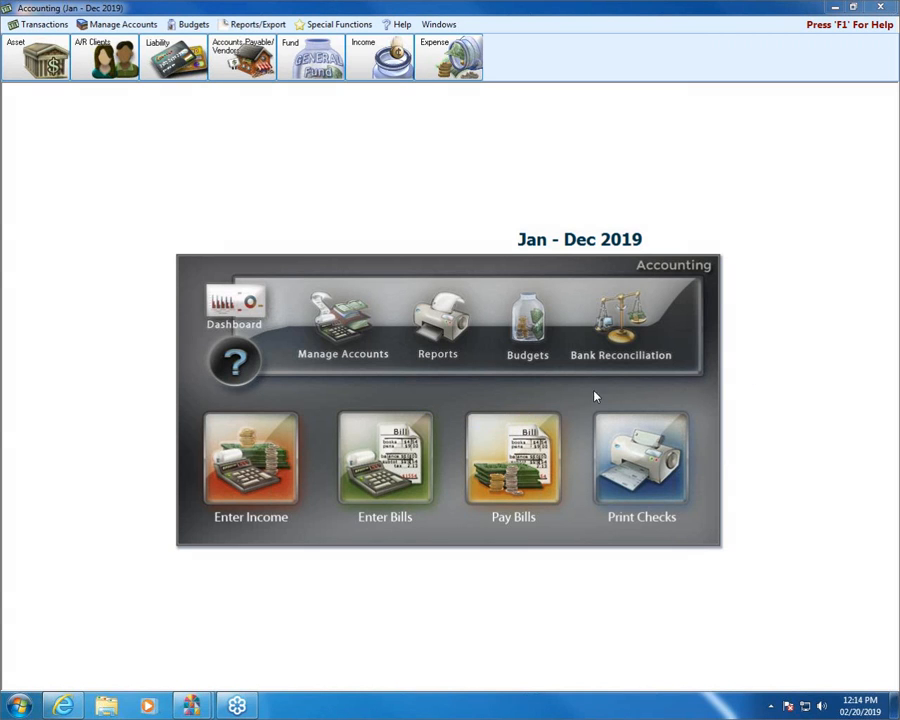
Return to the account setup and list the main expense accounts for the General Operating Fund
left_click(338, 333)
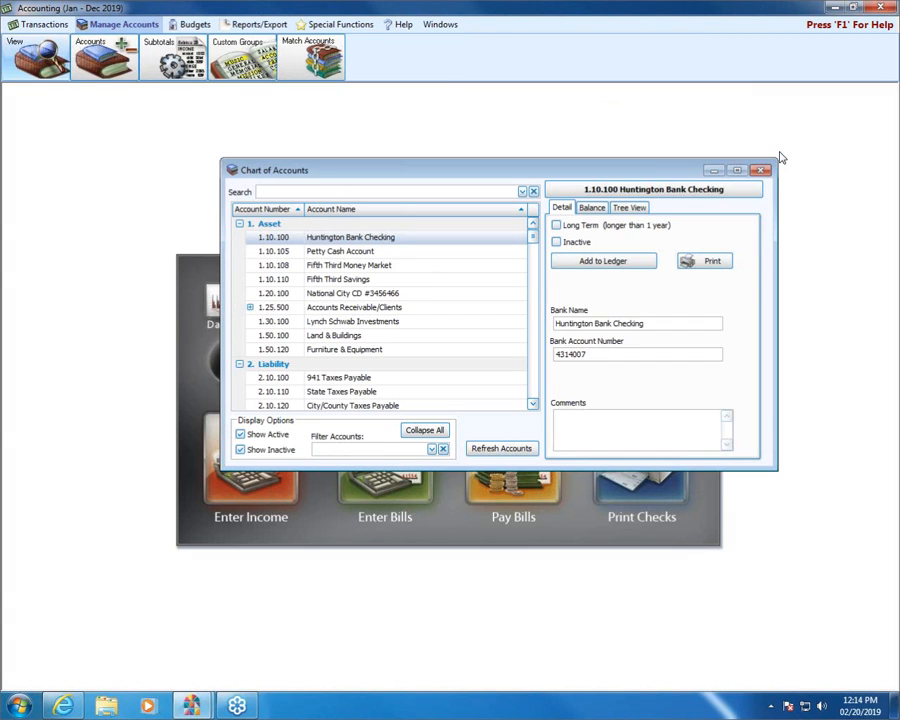
left_click(761, 170)
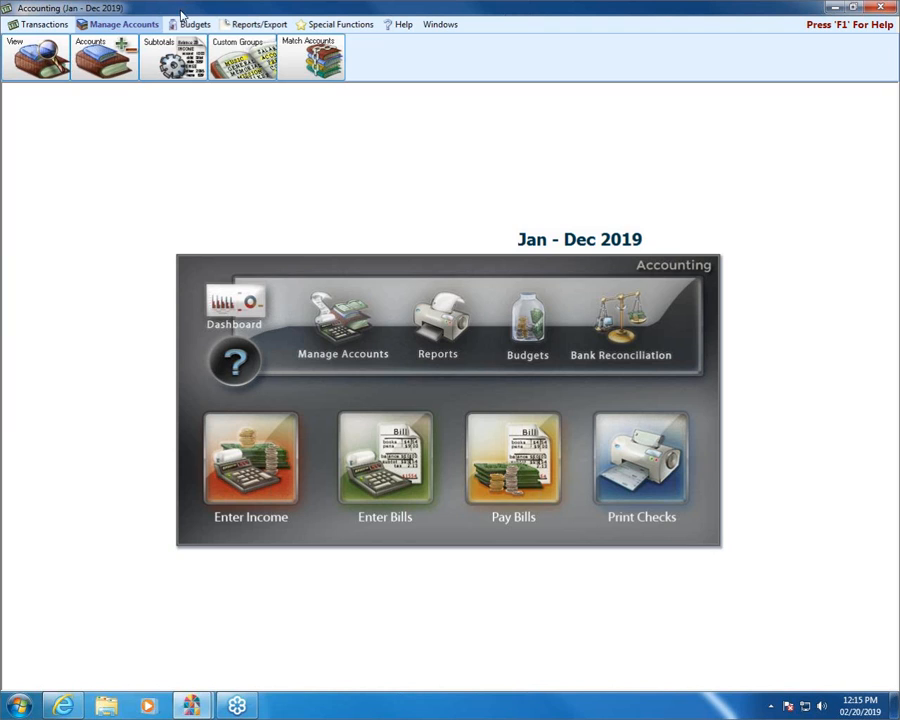
left_click(98, 55)
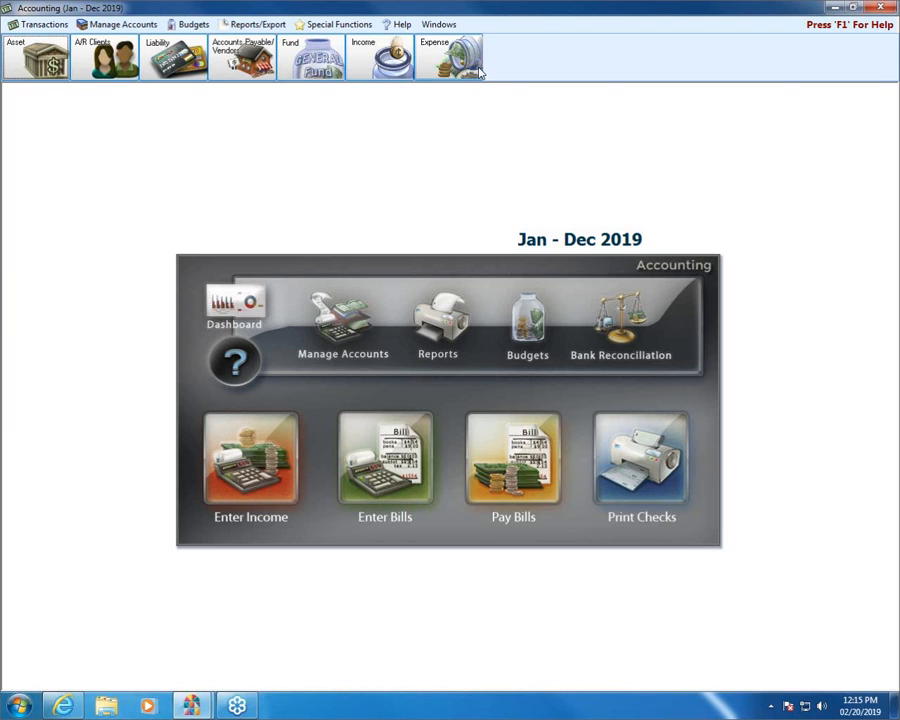
left_click(447, 62)
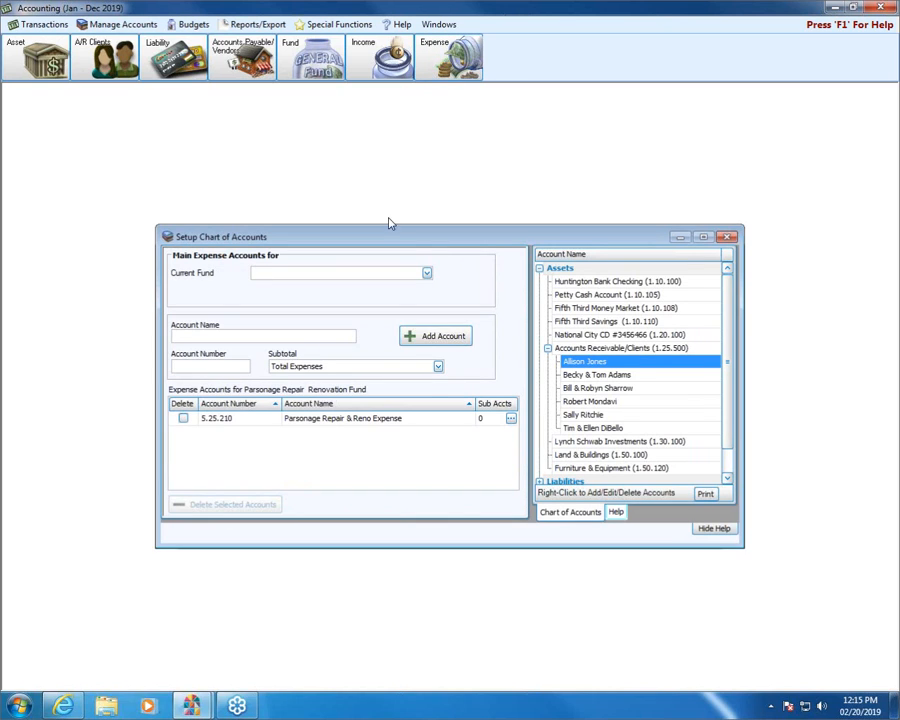
left_click(426, 273)
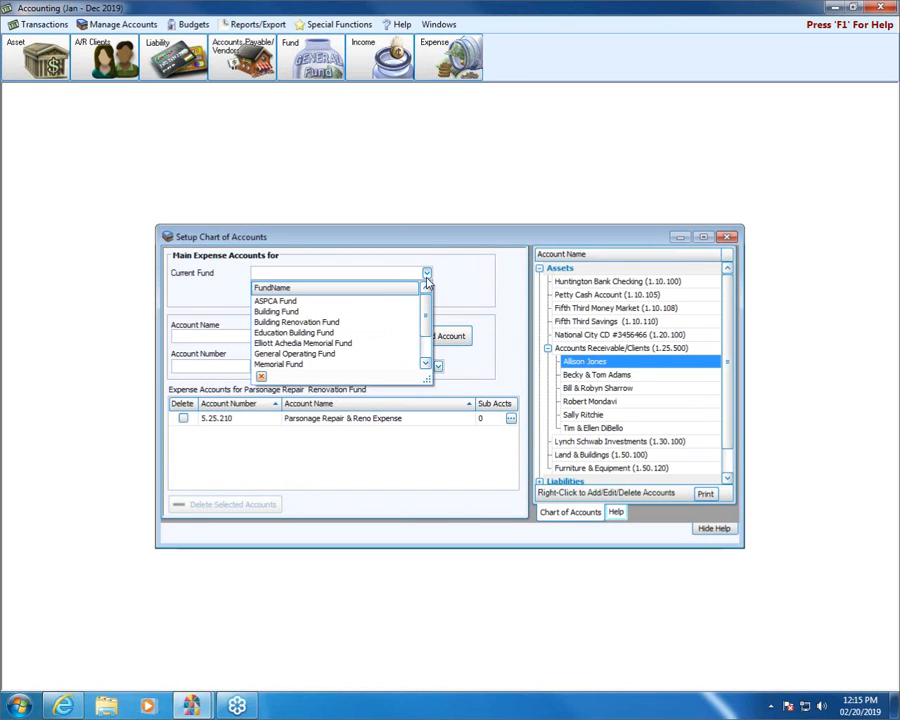
left_click(330, 354)
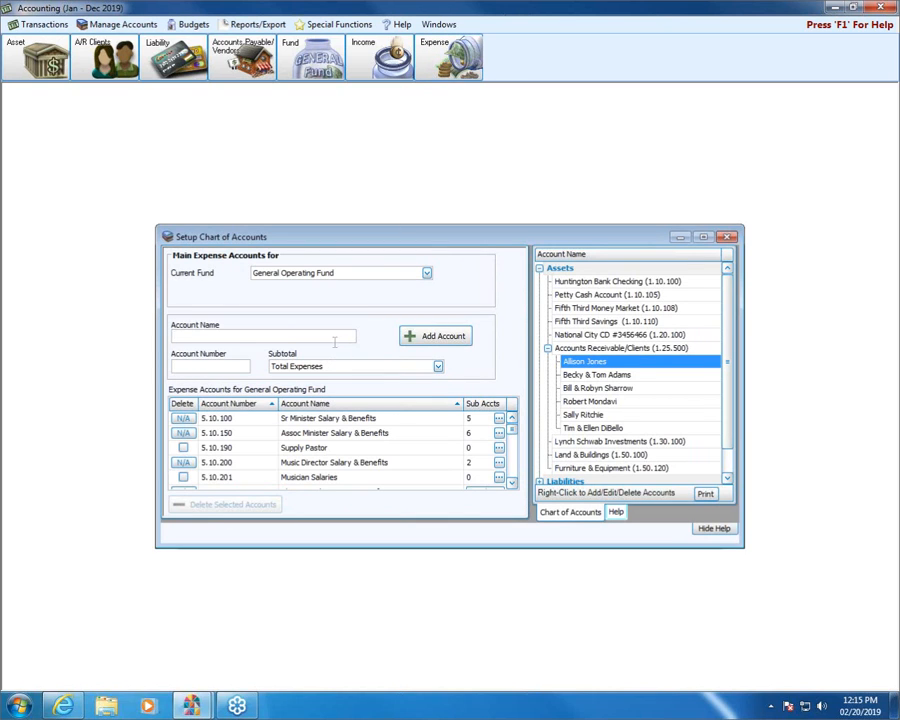
Find the Property Insurance expense account (5.10.405) and open its sub account setup
left_click(512, 466)
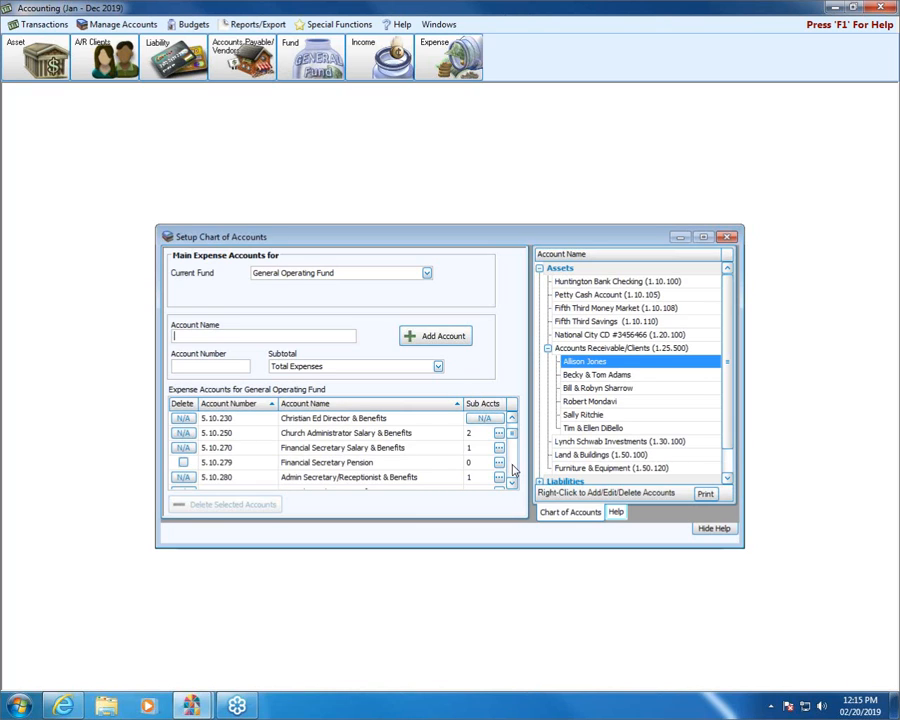
left_click(512, 469)
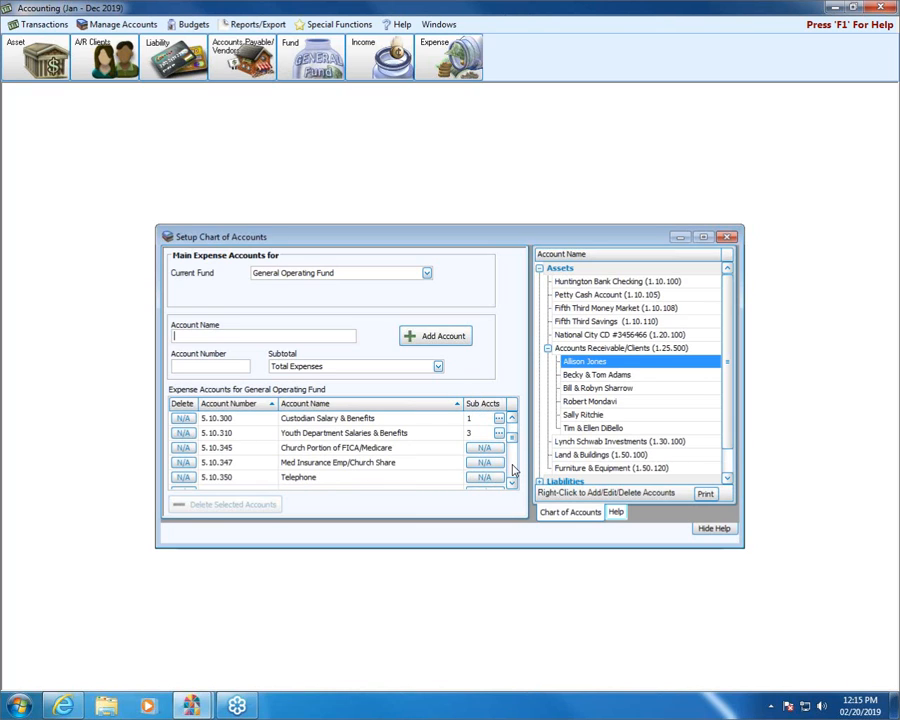
left_click(512, 469)
left_click(512, 469)
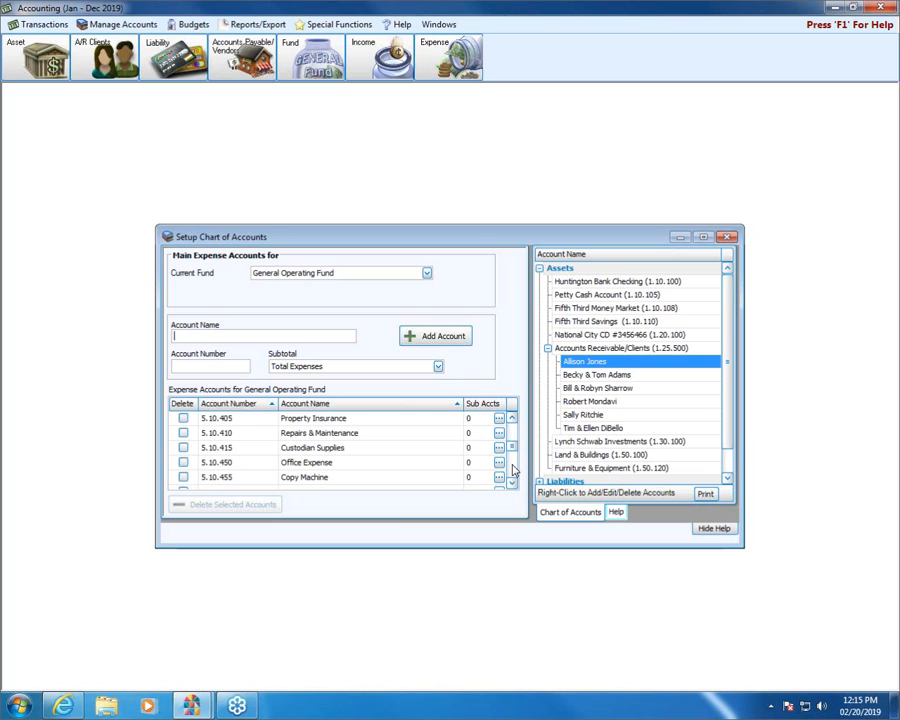
left_click(343, 421)
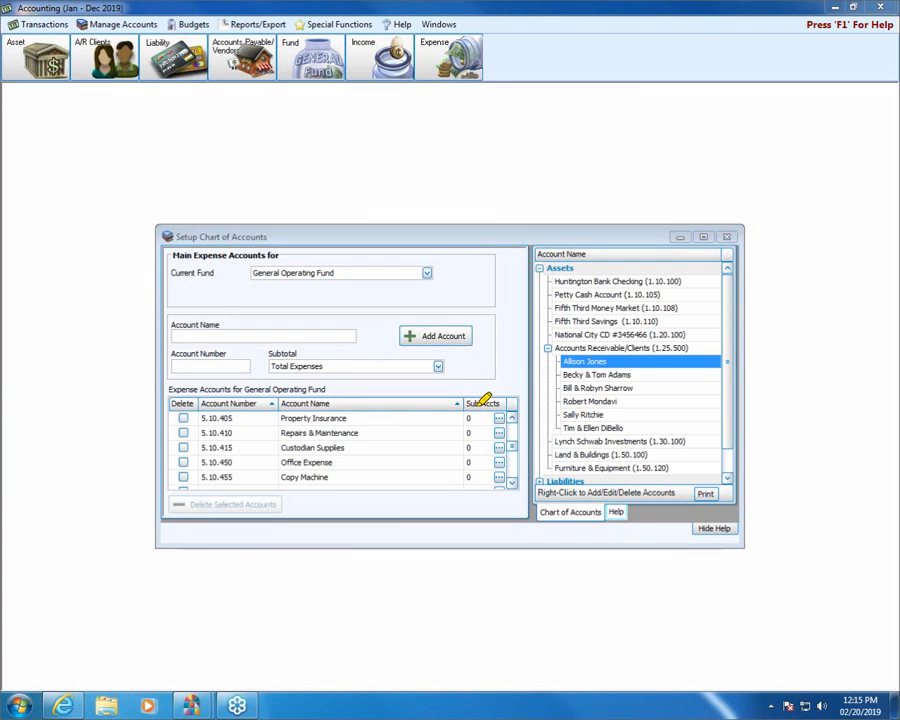
left_click_drag(468, 406, 532, 416)
left_click(499, 418)
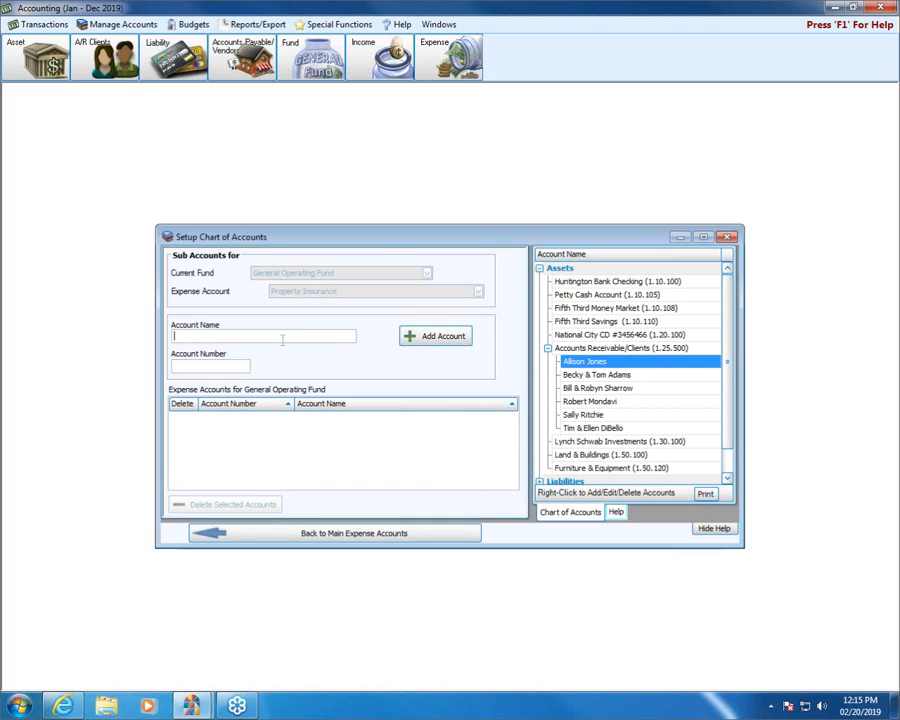
type("Church Property Insure")
type("nce")
key("Tab")
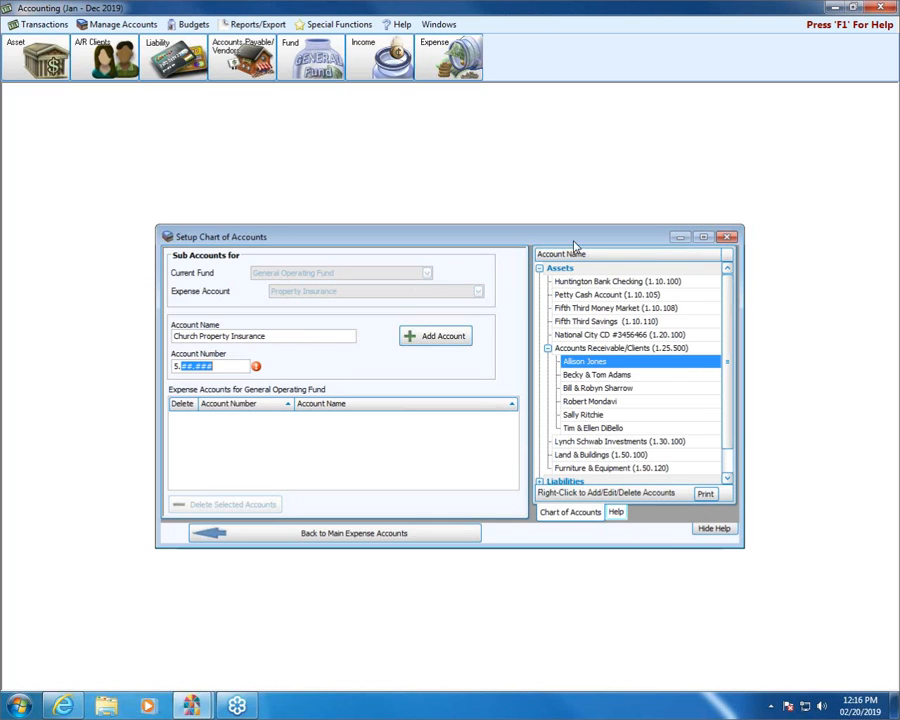
left_click(541, 267)
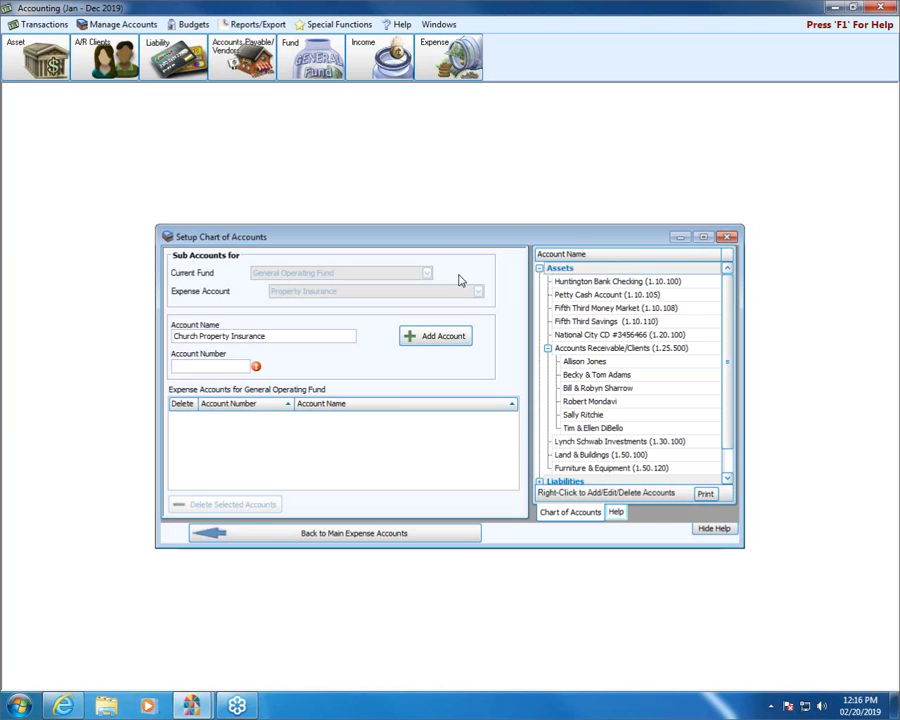
left_click(283, 537)
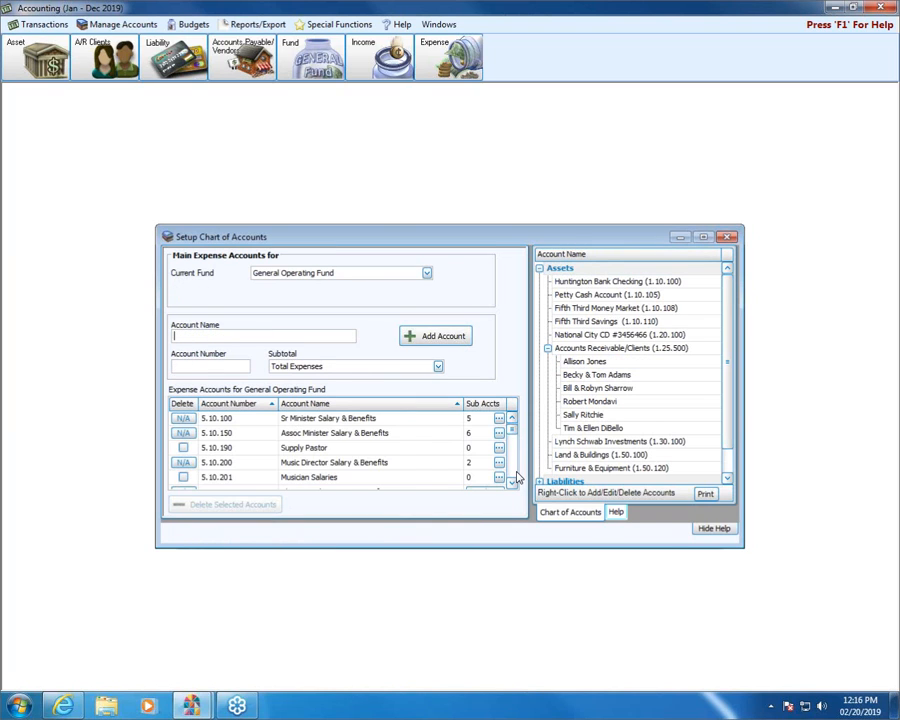
scroll(514, 478, "down", 6)
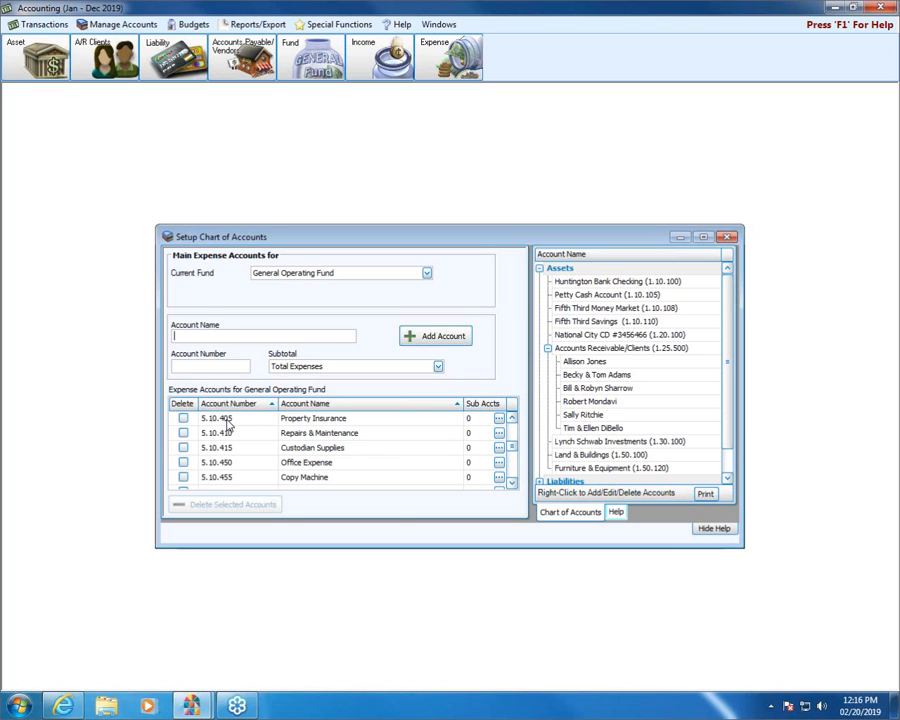
left_click(499, 419)
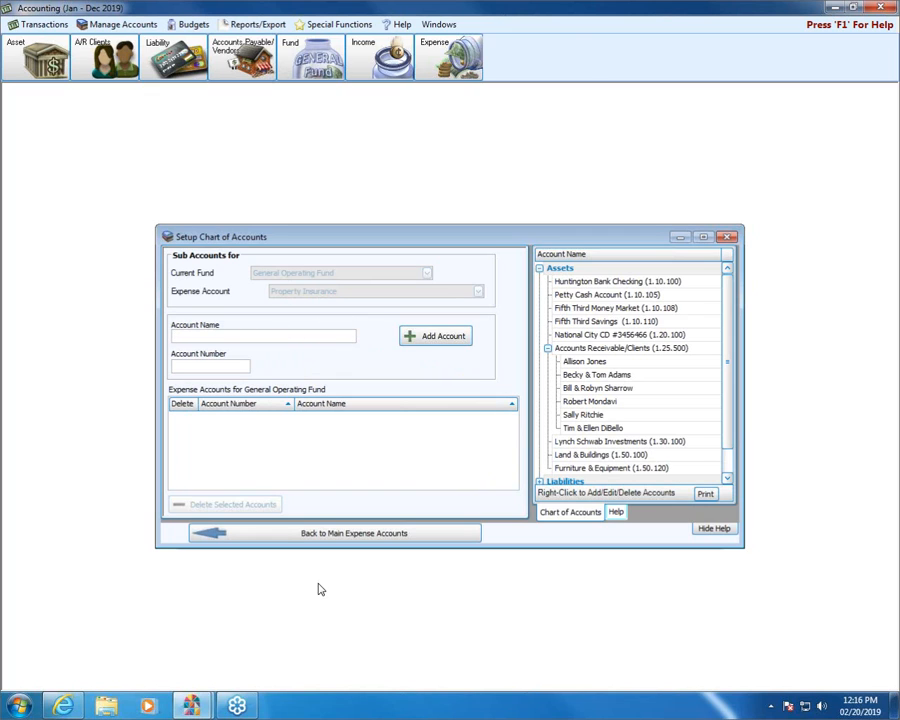
left_click(337, 535)
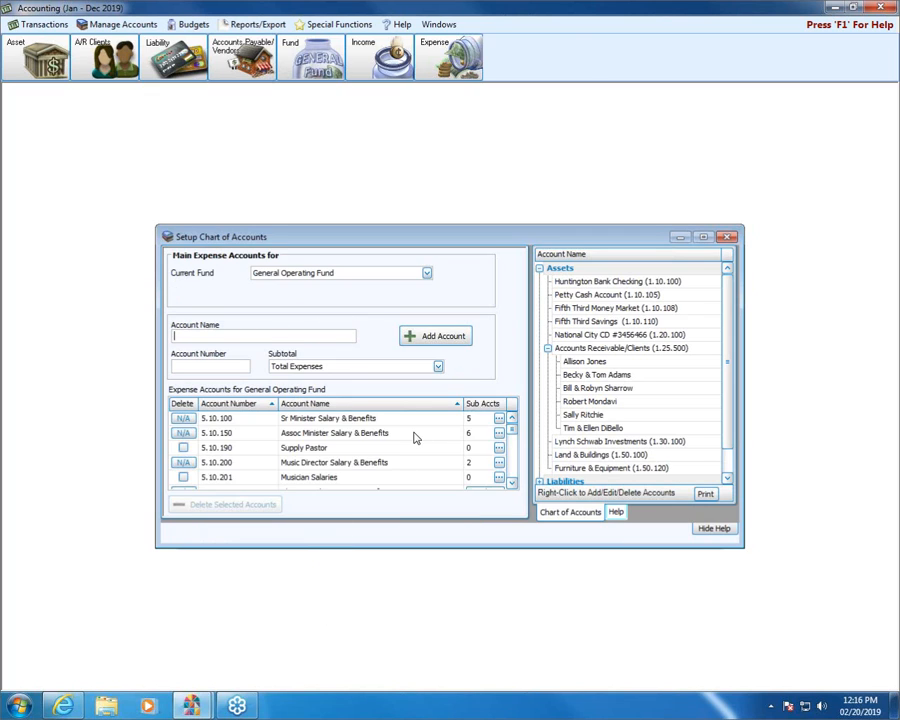
scroll(510, 470, "down", 3)
scroll(510, 470, "down", 6)
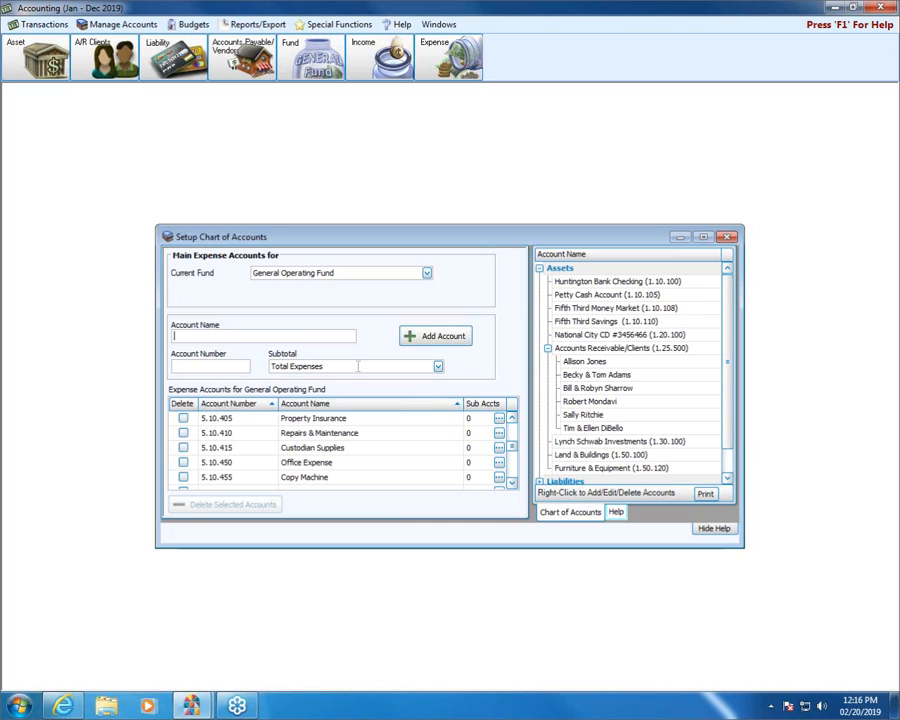
left_click(499, 418)
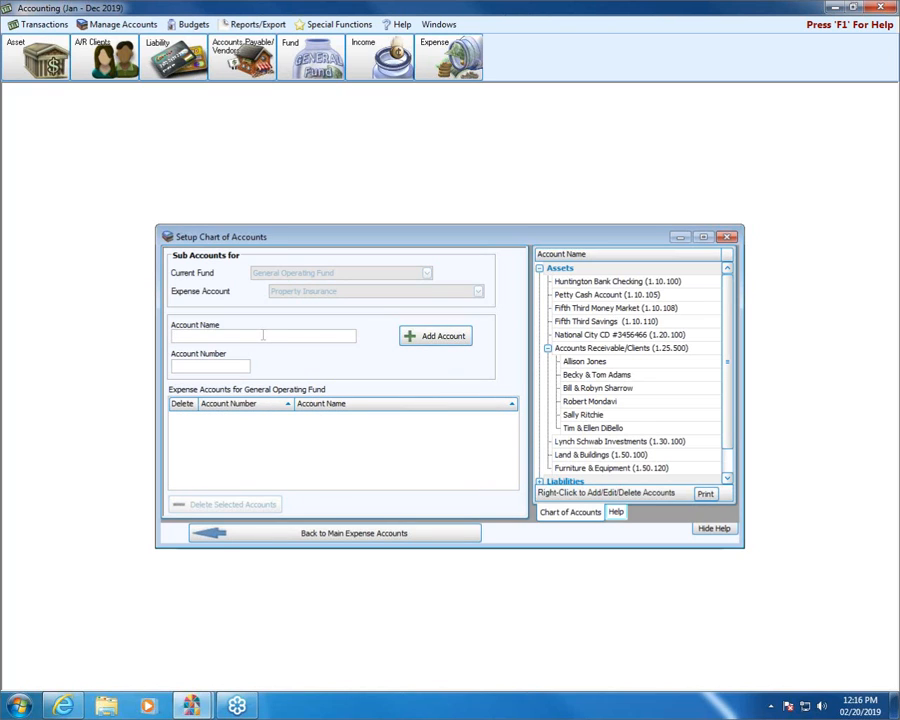
Add a sub account named Church Property Insurance with number 5.10.406 under Property Insurance
type("Chur")
type("ch Pr")
type("oe")
type("erty INsu")
key("BackSpace")
key("BackSpace")
key("BackSpace")
type("nsuranv")
key("BackSpace")
type("ce")
key("Tab")
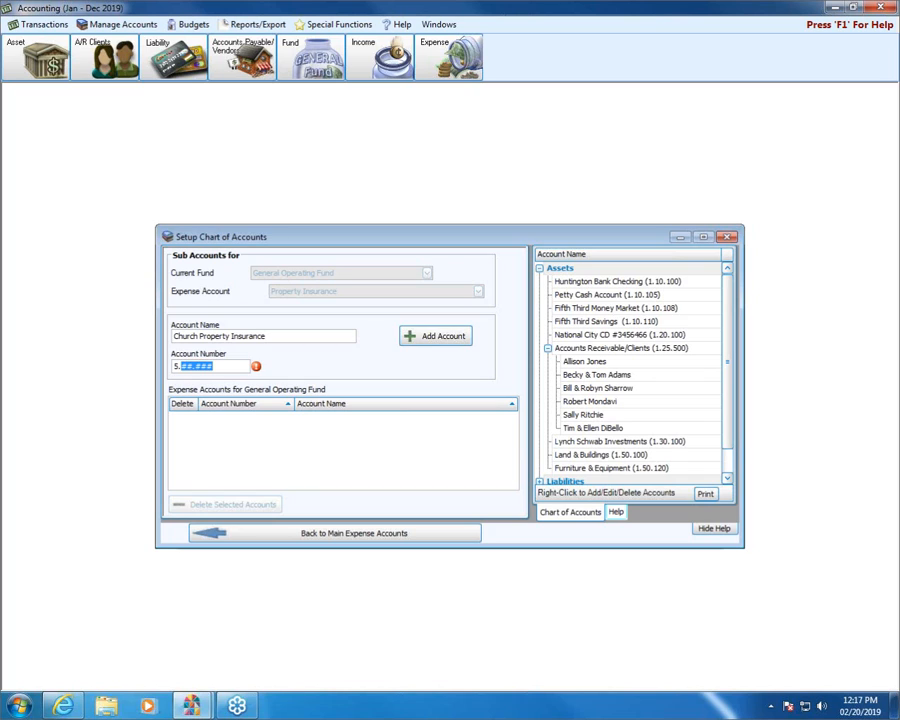
type("10406")
left_click(428, 336)
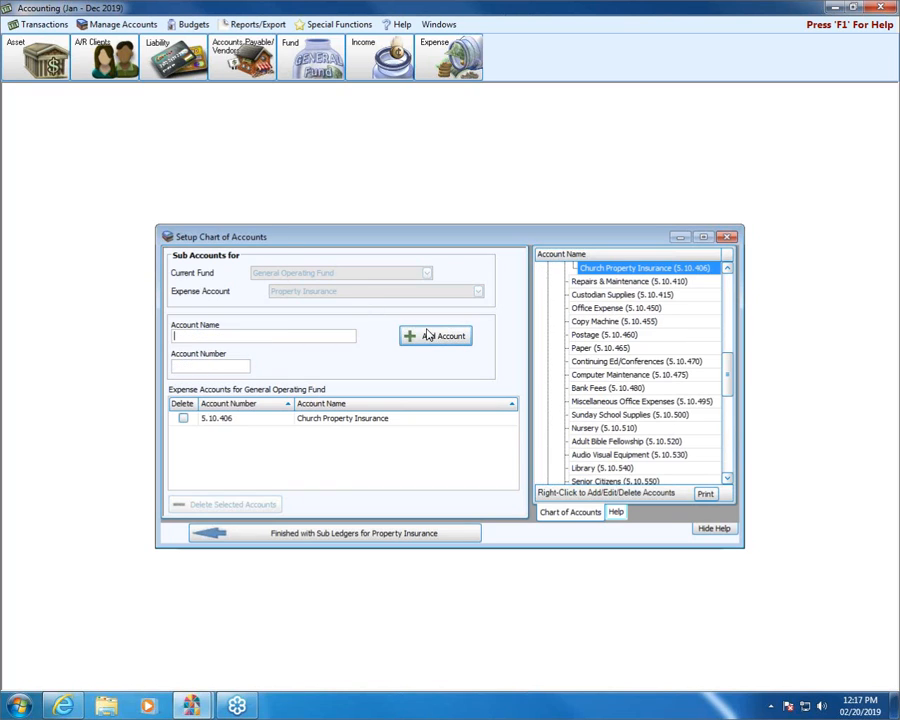
Add a sub account named Parsonage Property Insurance with number 5.10.408 and finish the sub ledgers for Property Insurance
left_click(278, 332)
type("Parsonage Property In")
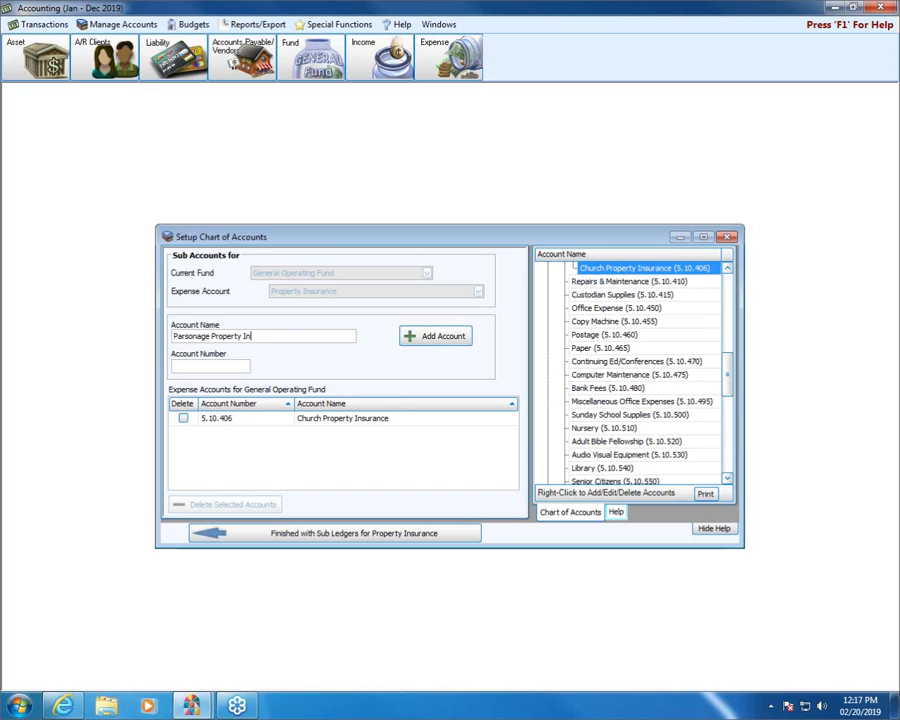
type("surance")
key("Tab")
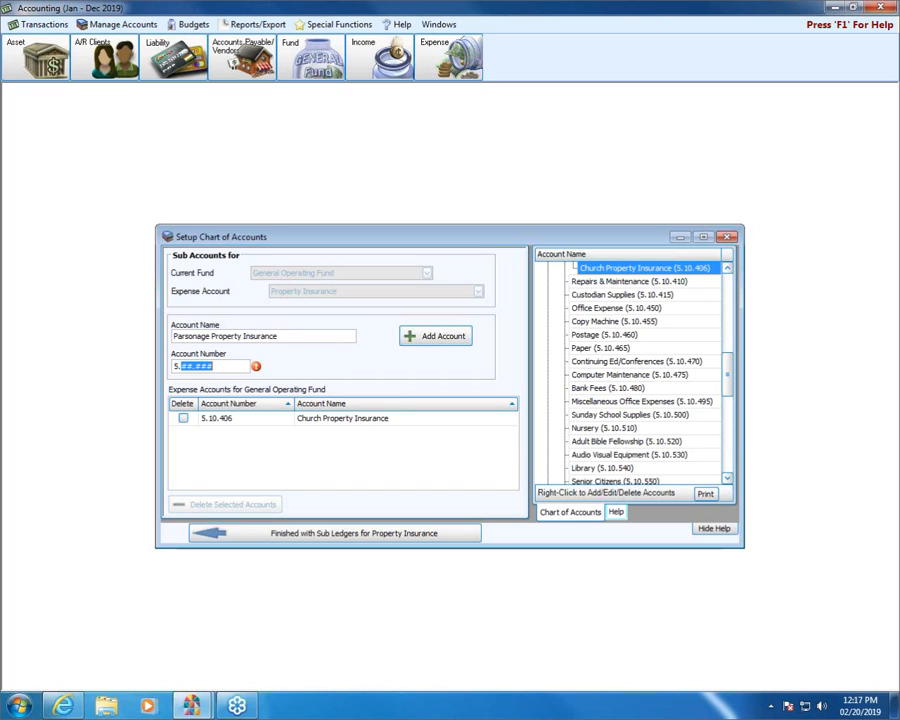
type("10.408")
left_click(430, 337)
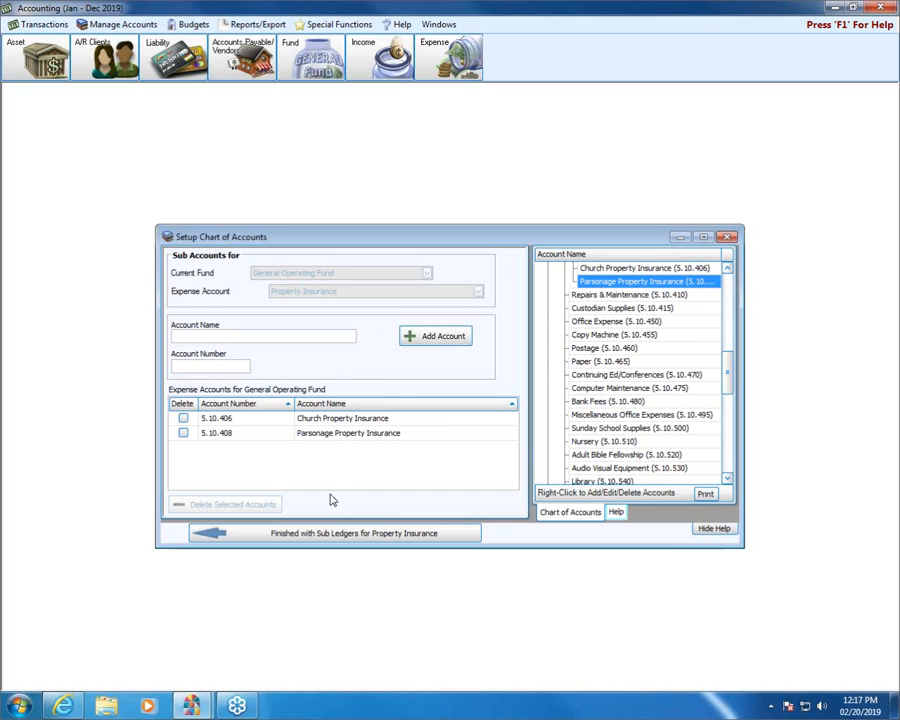
left_click(330, 532)
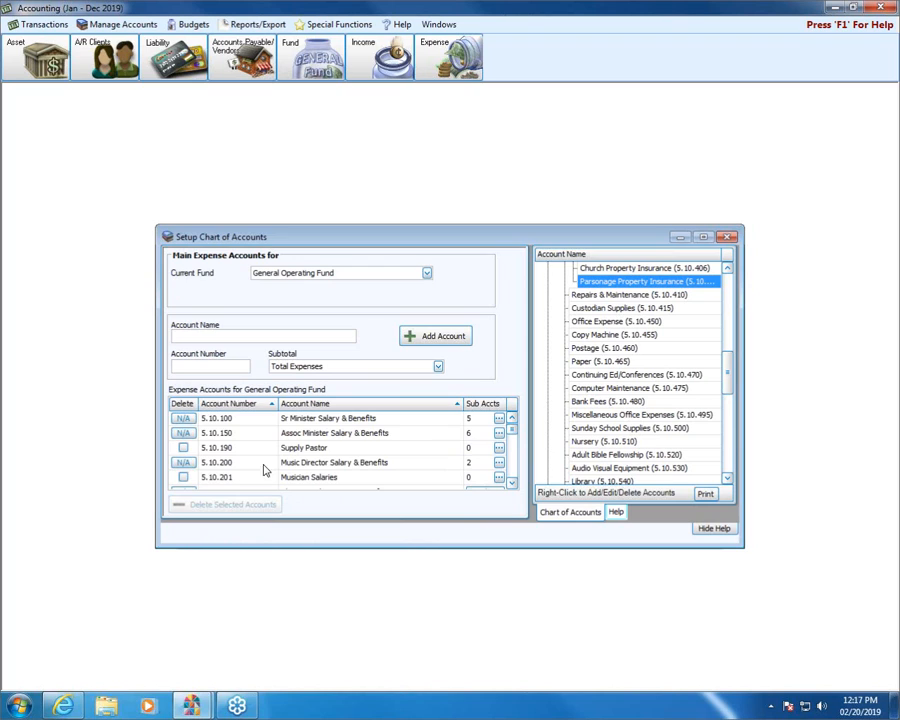
Check the sub account entry for Property Insurance (5.10.405) in the expense account list, closing the setup afterward
left_click(512, 470)
left_click(512, 470)
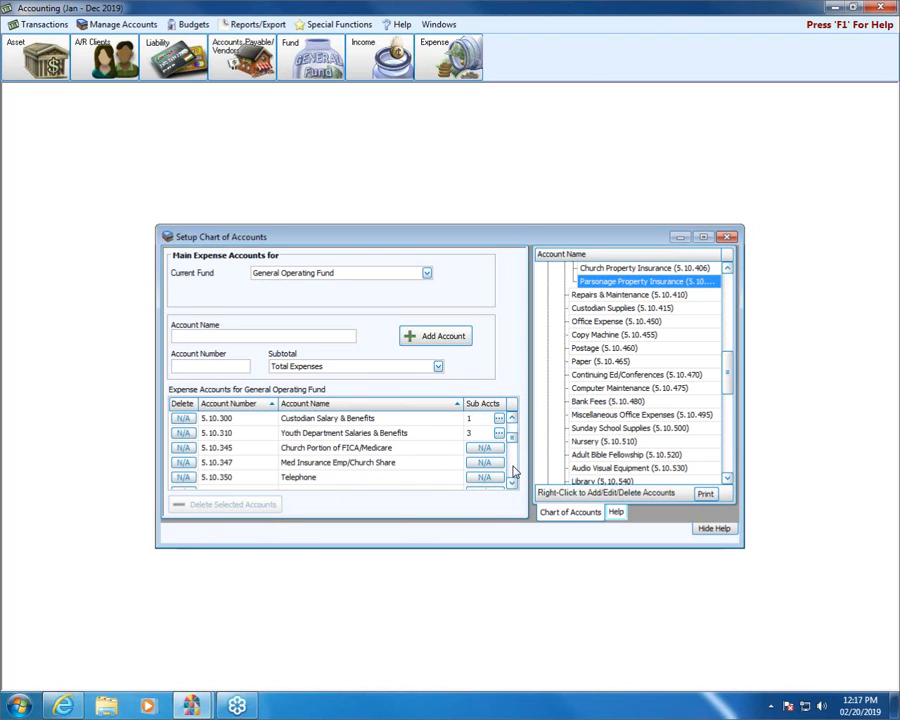
left_click(512, 470)
left_click(512, 470)
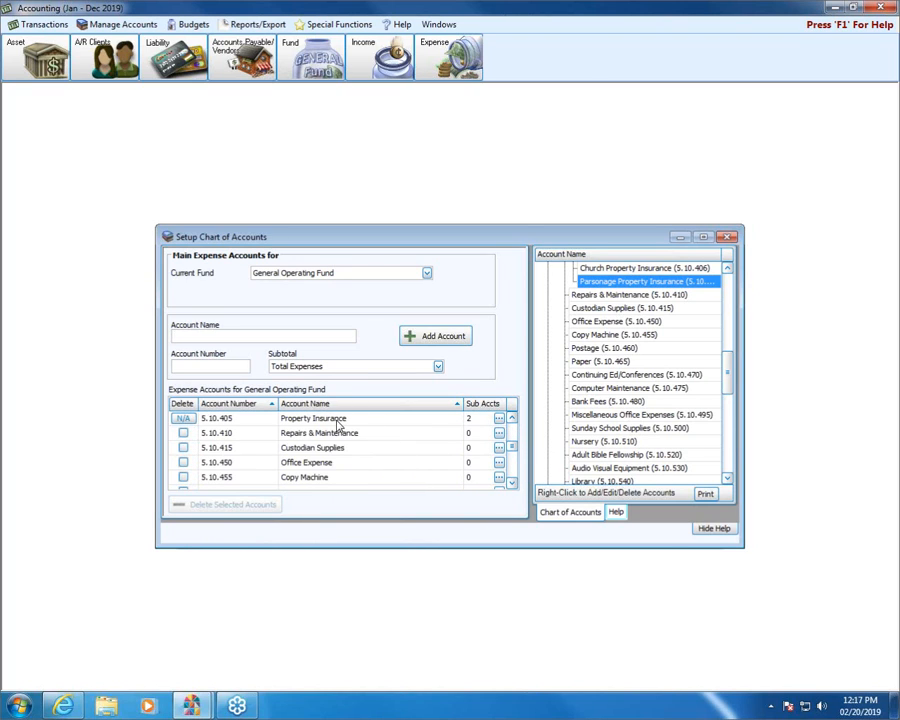
left_click(727, 236)
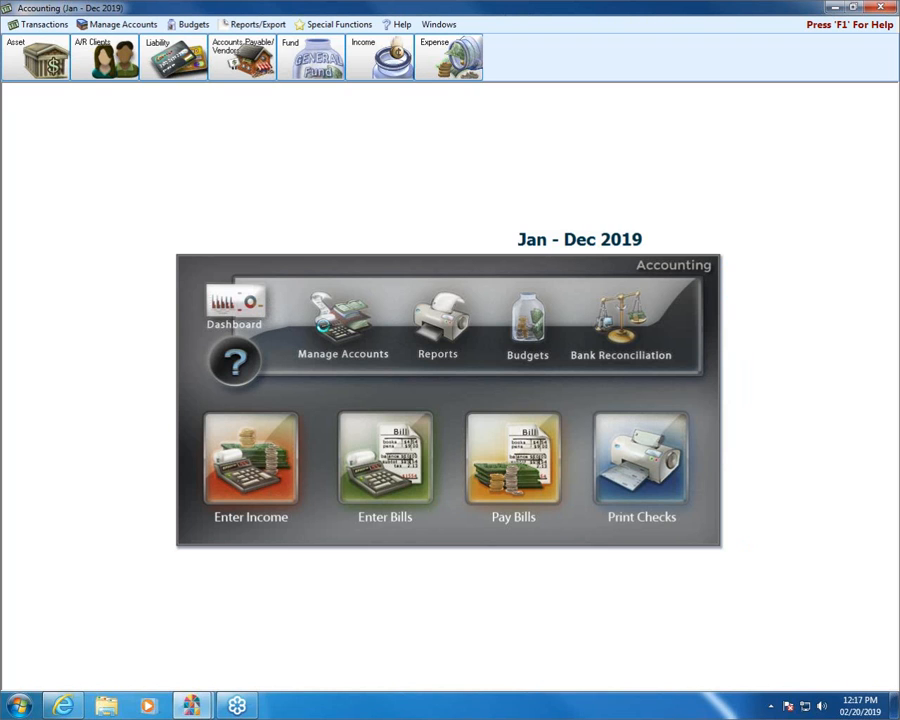
Look up Property Insurance in the chart of accounts, expand it to view its sub accounts, and close the chart
left_click(320, 322)
left_click(315, 190)
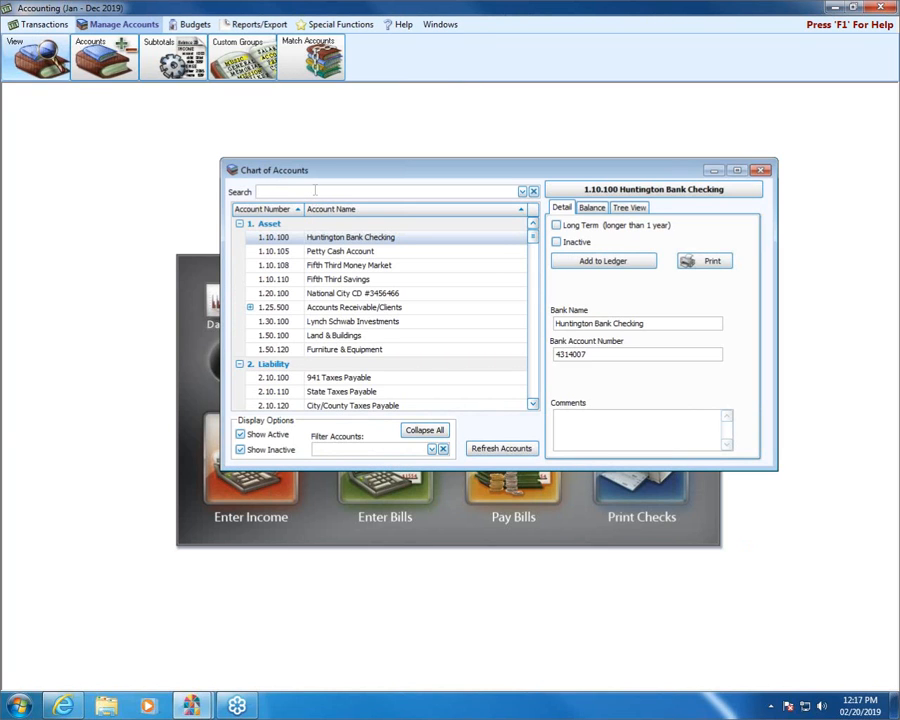
type("PRO")
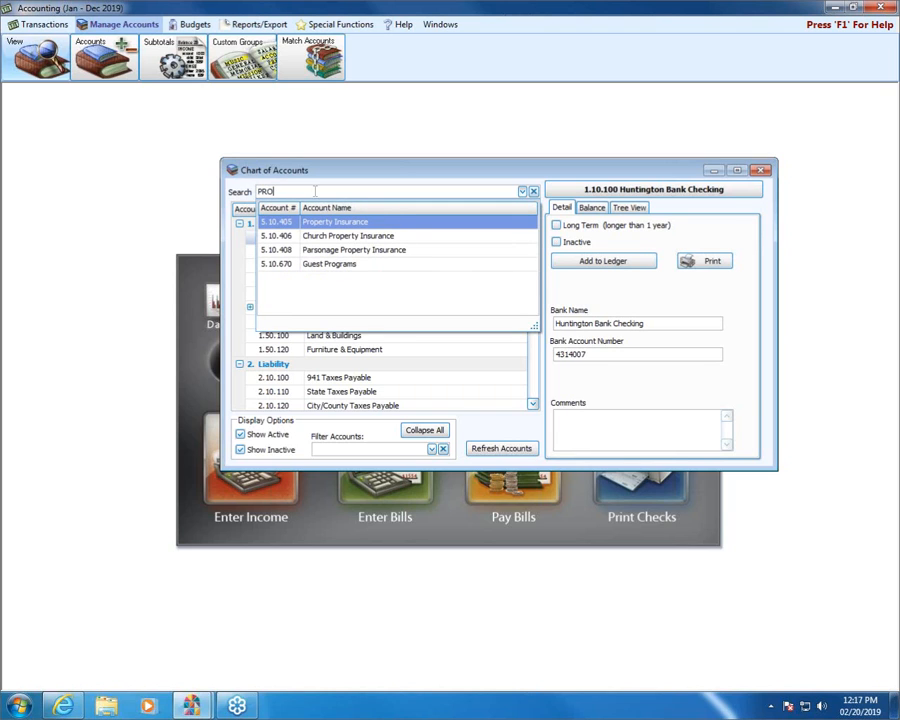
left_click(320, 222)
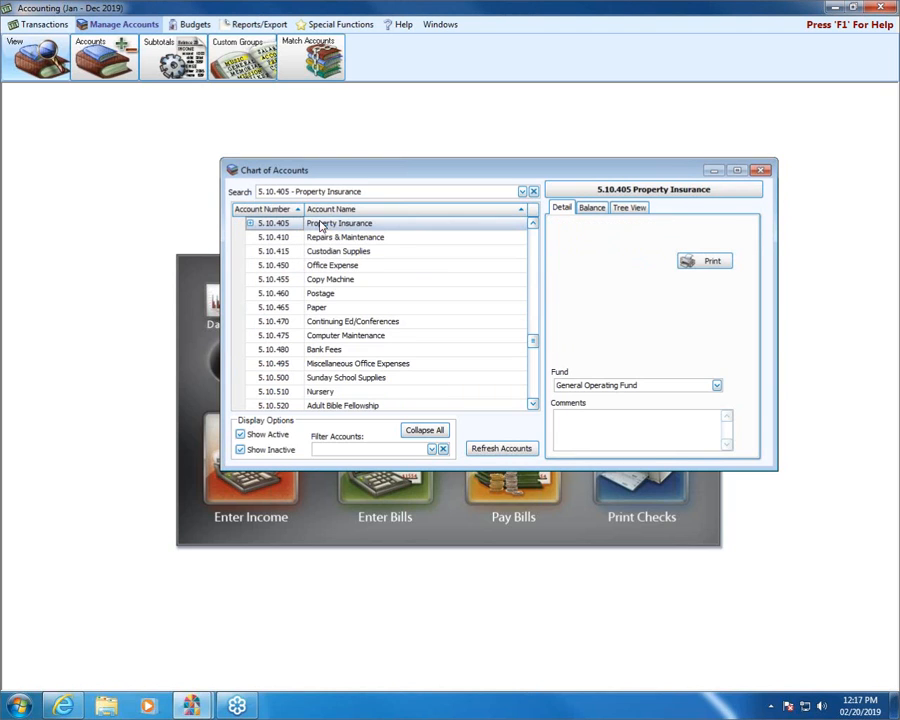
left_click(249, 223)
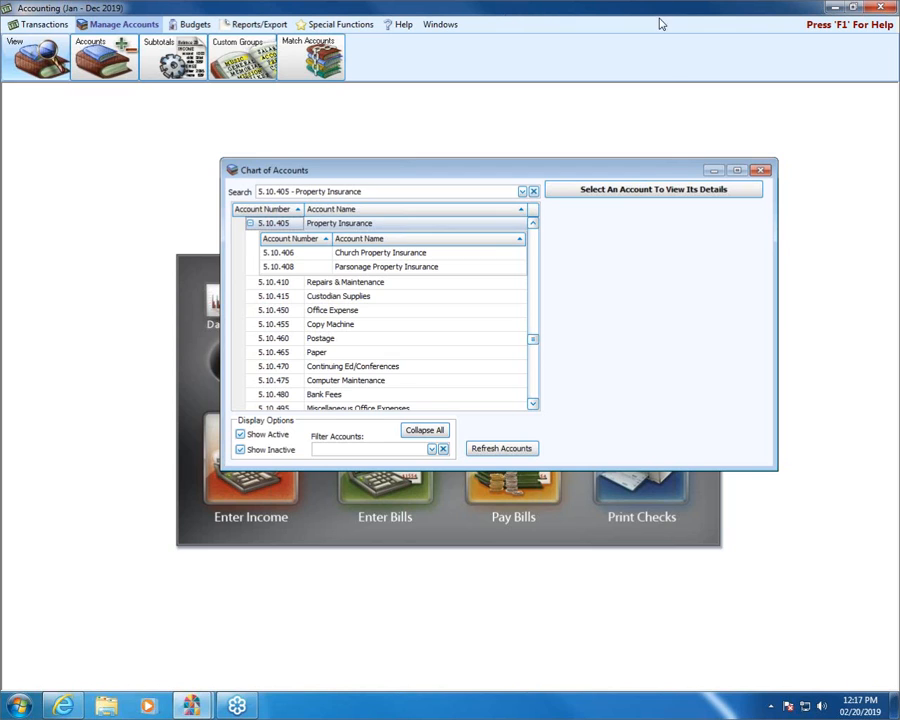
left_click(761, 170)
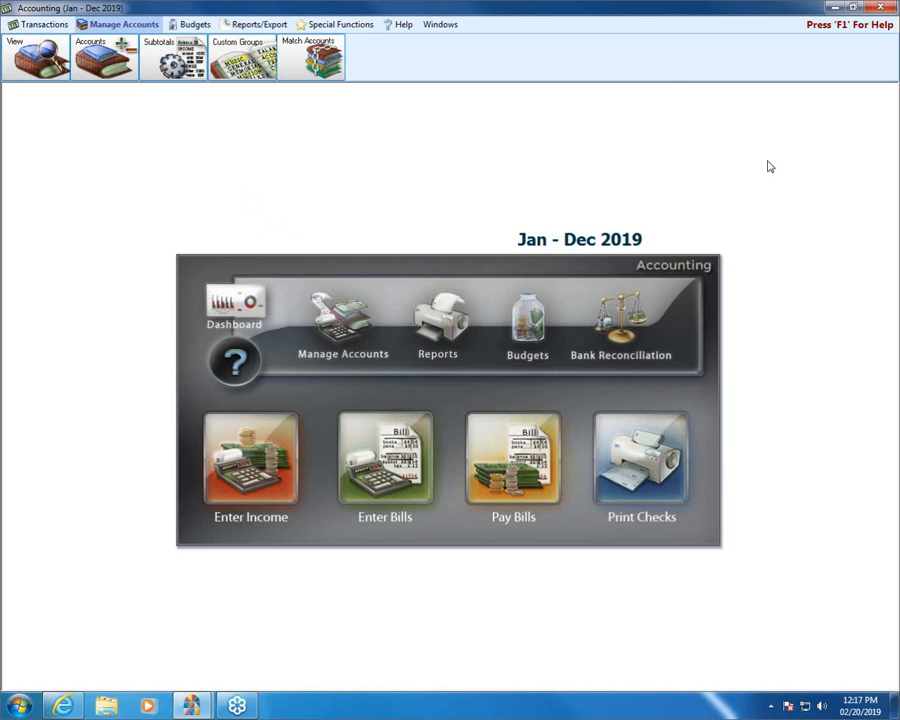
Reopen the expense account setup and review sub account availability across the General Operating Fund's expense accounts
left_click(113, 52)
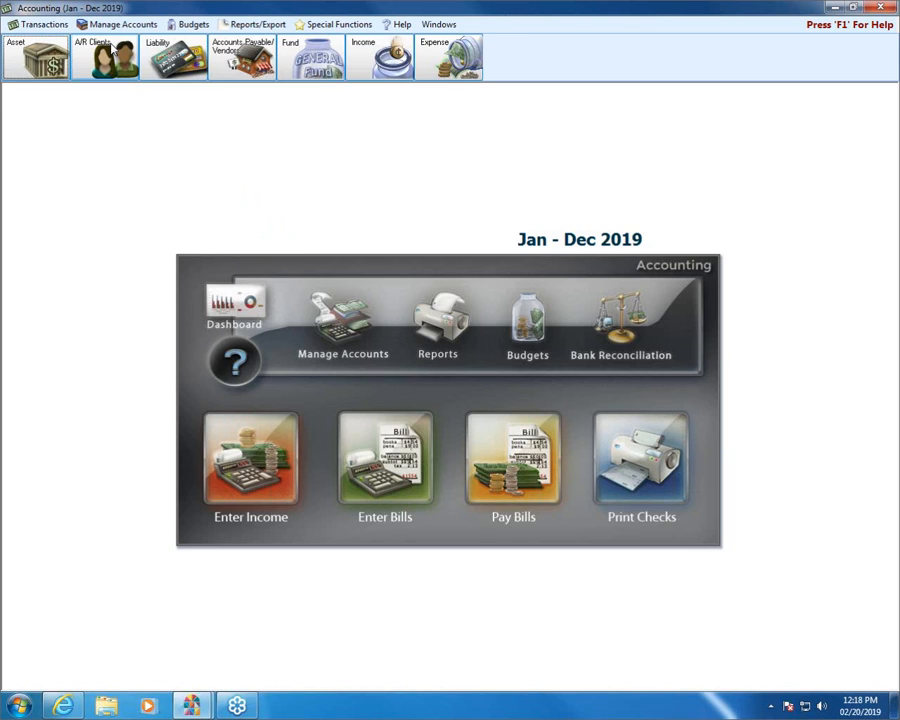
left_click(470, 60)
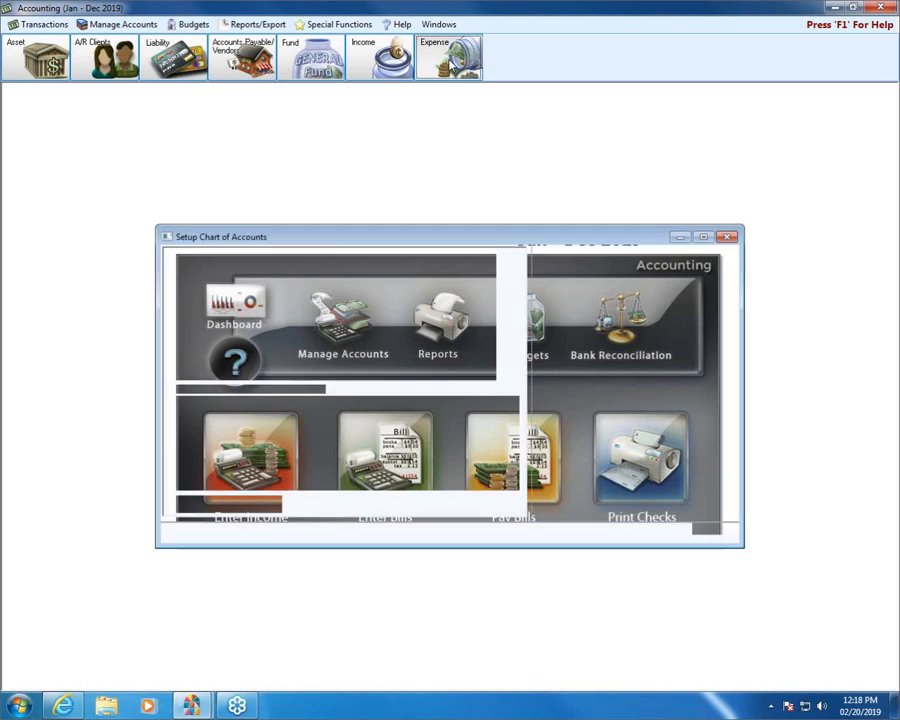
scroll(517, 472, "down", 3)
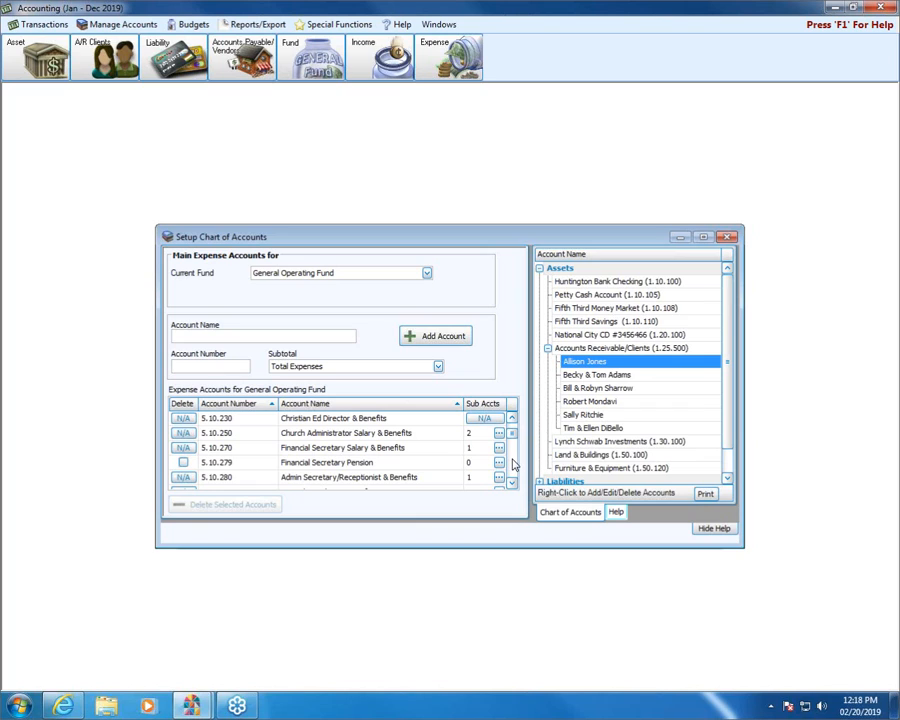
scroll(512, 464, "down", 2)
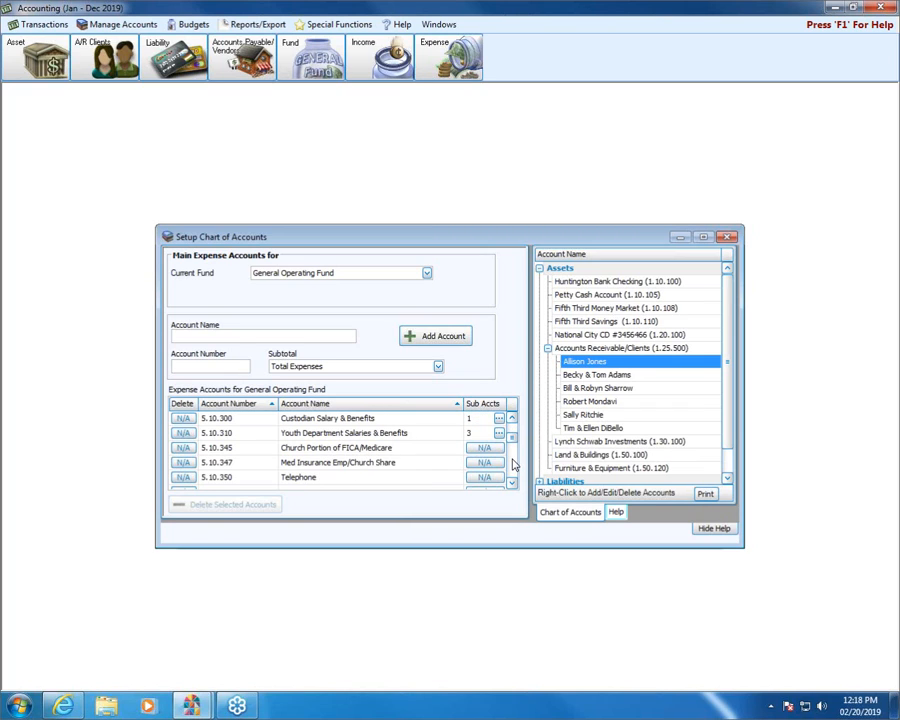
scroll(512, 466, "down", 2)
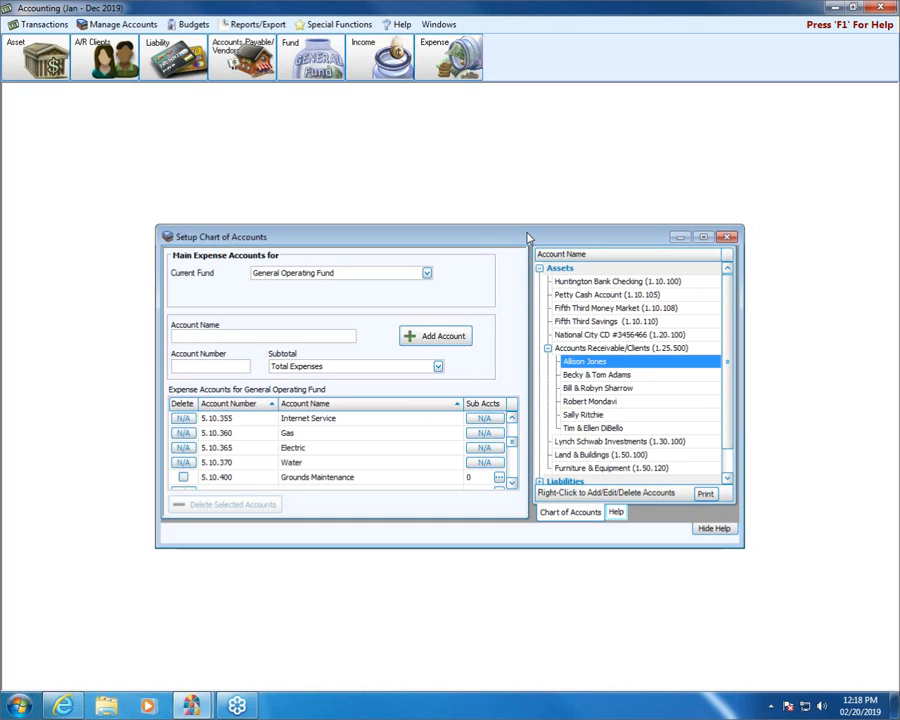
left_click(726, 238)
Start a bill for BsureURcovered Insurance, search its expense accounts for "INSUR", and close bill entry without adding the bill
left_click(390, 494)
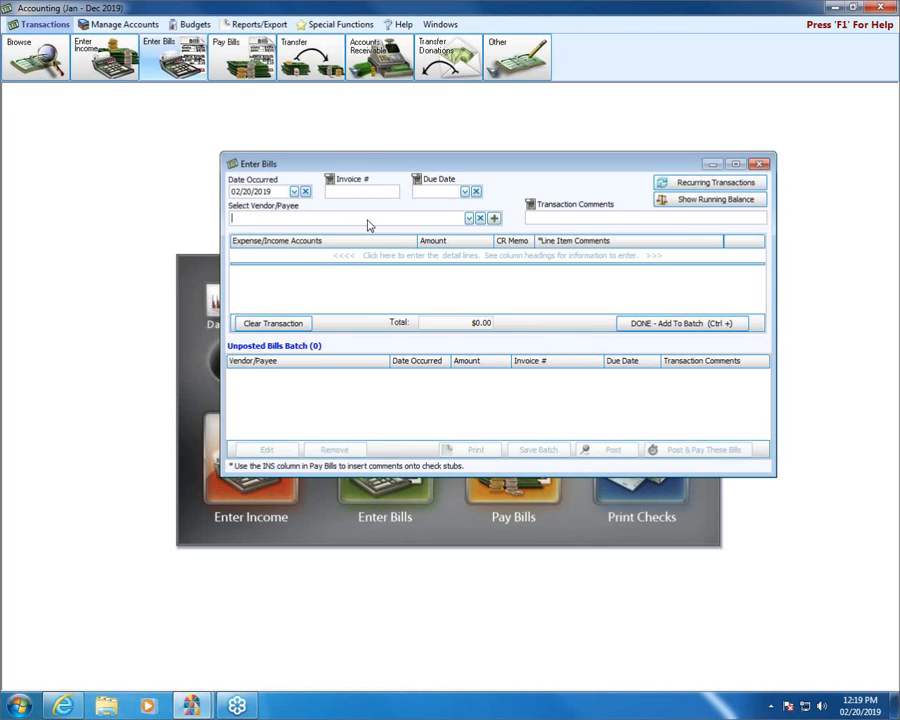
type("B")
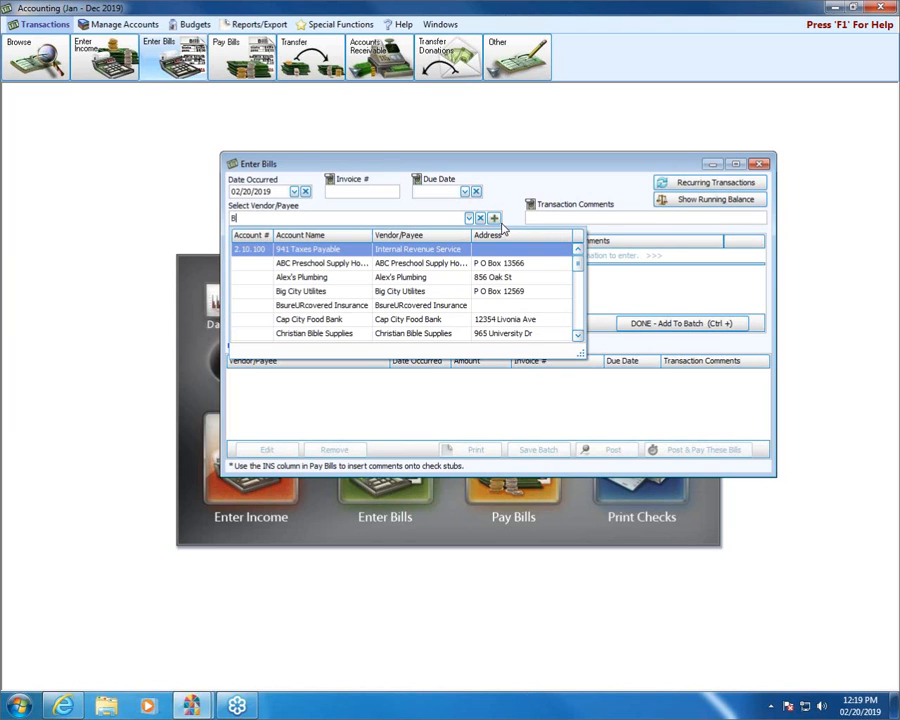
left_click(320, 307)
left_click(318, 308)
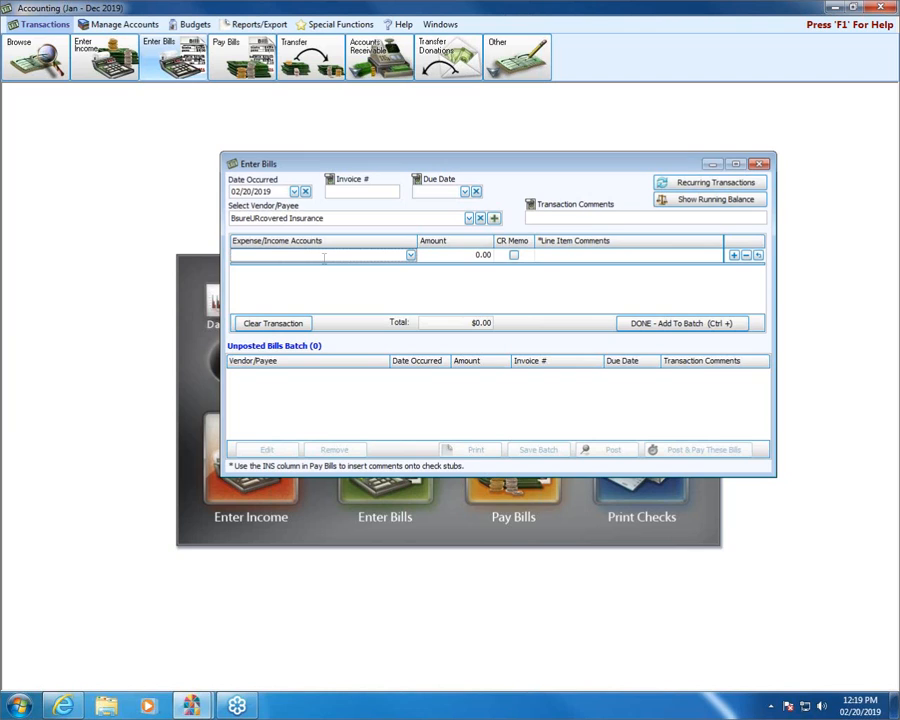
type("INSUR")
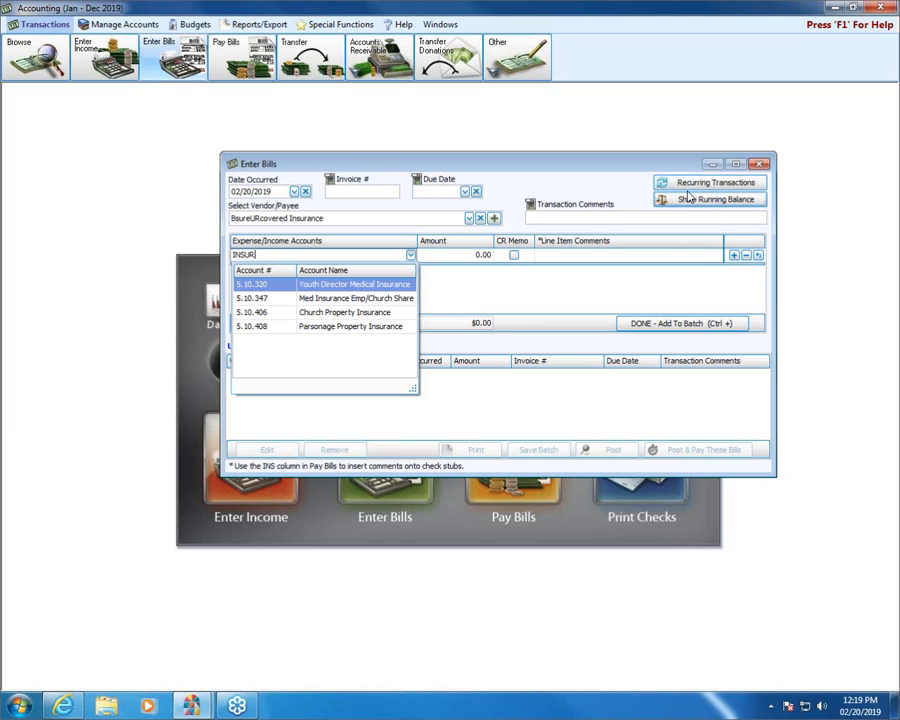
left_click(759, 165)
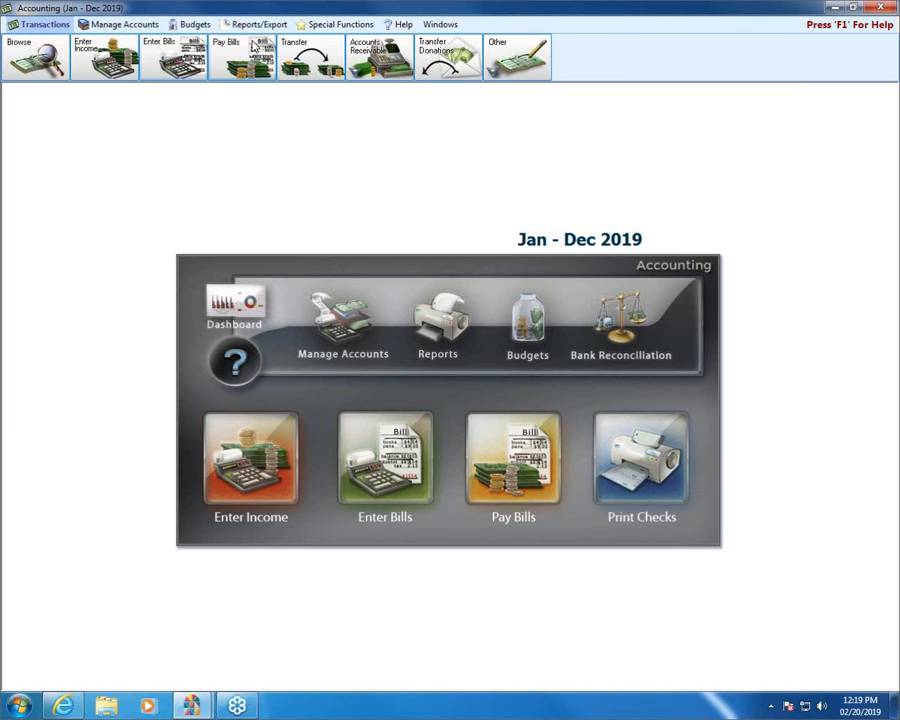
Start a transfer from General Operating Fund Balance (3.10.100), list the available destination funds, and close it without adding it
left_click(310, 45)
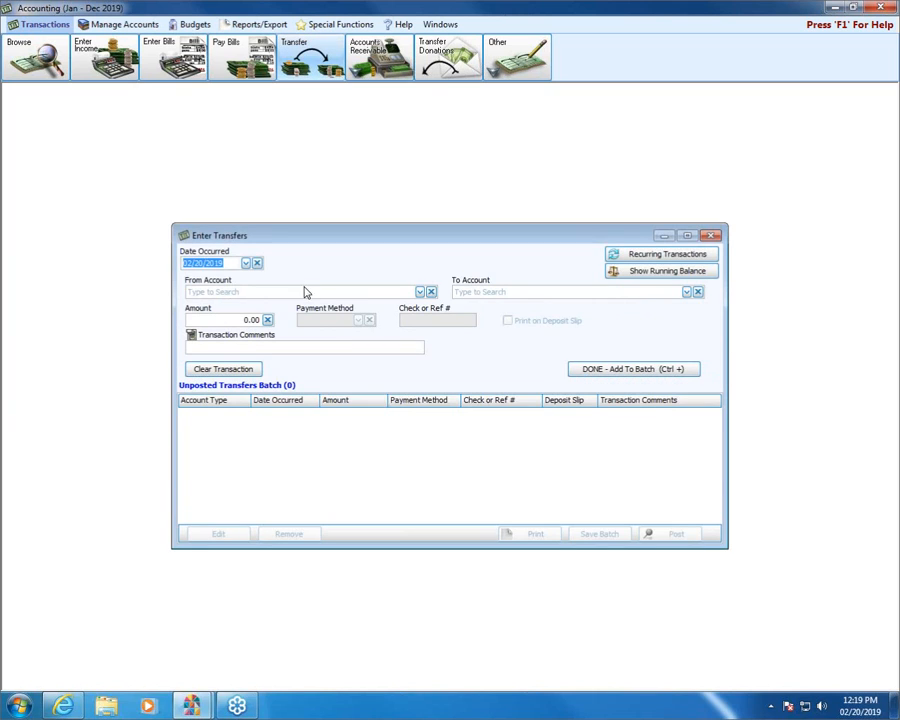
type("GEN")
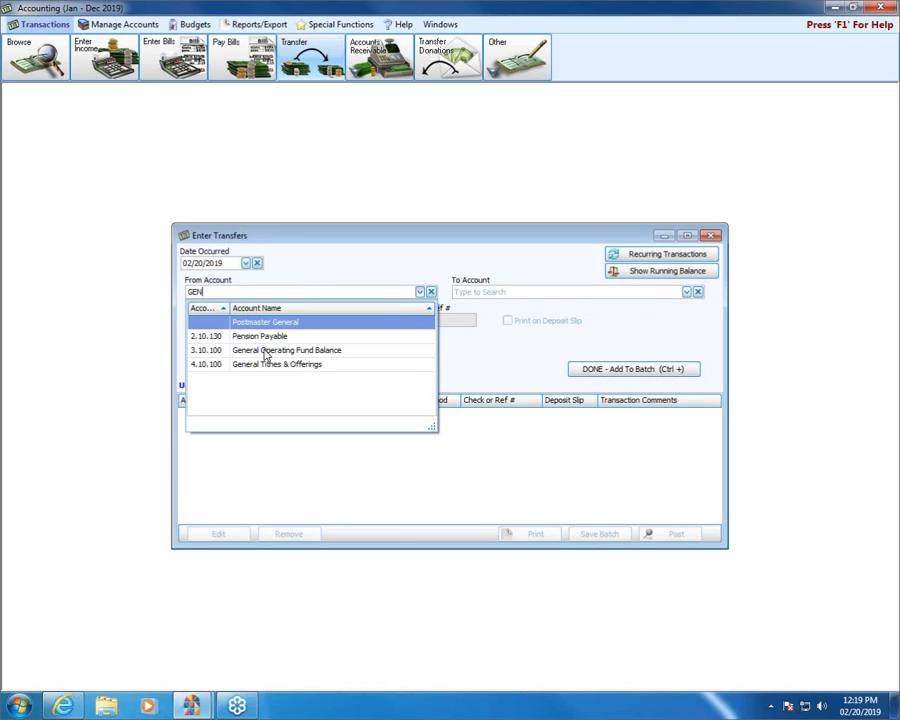
left_click(266, 350)
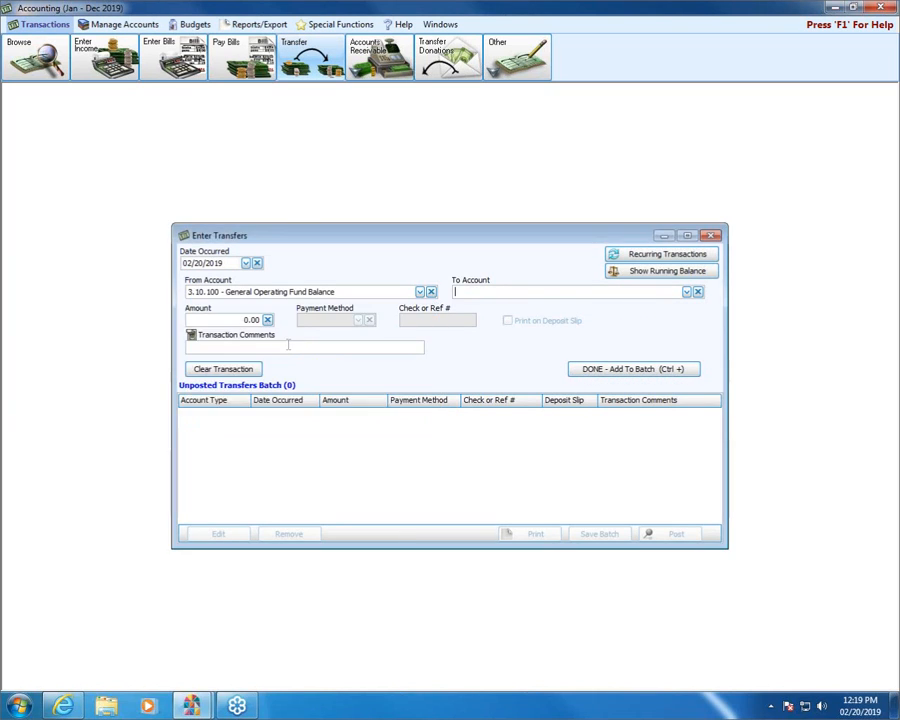
left_click(687, 292)
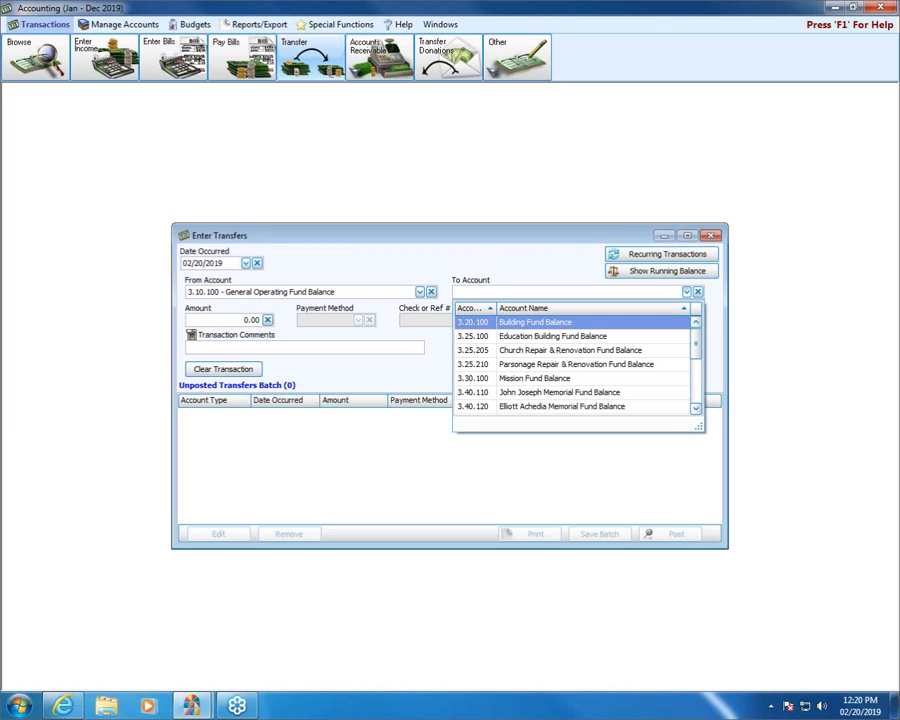
left_click(518, 224)
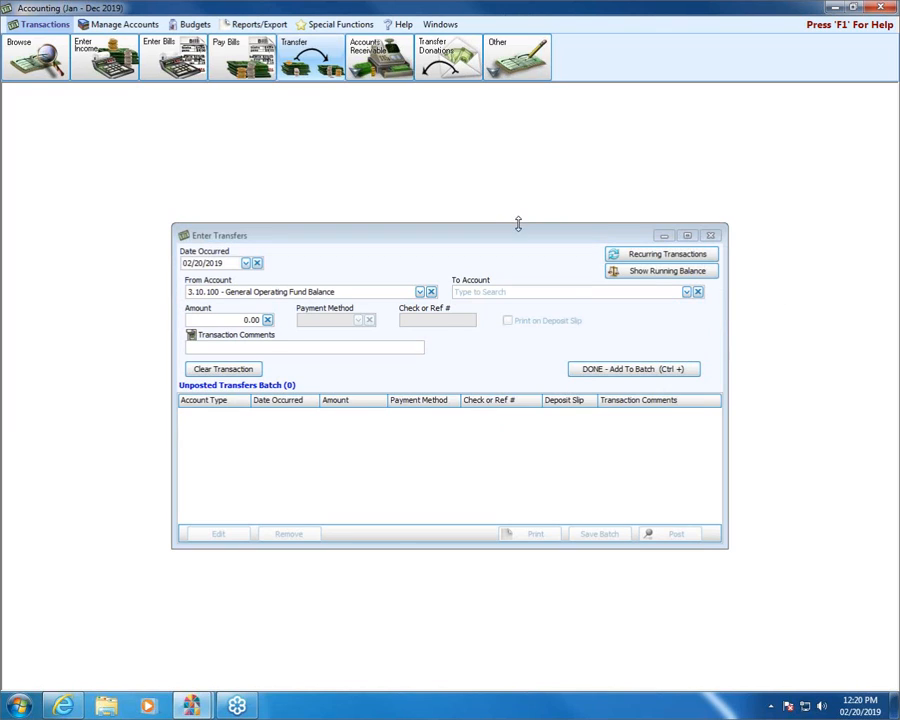
left_click(711, 236)
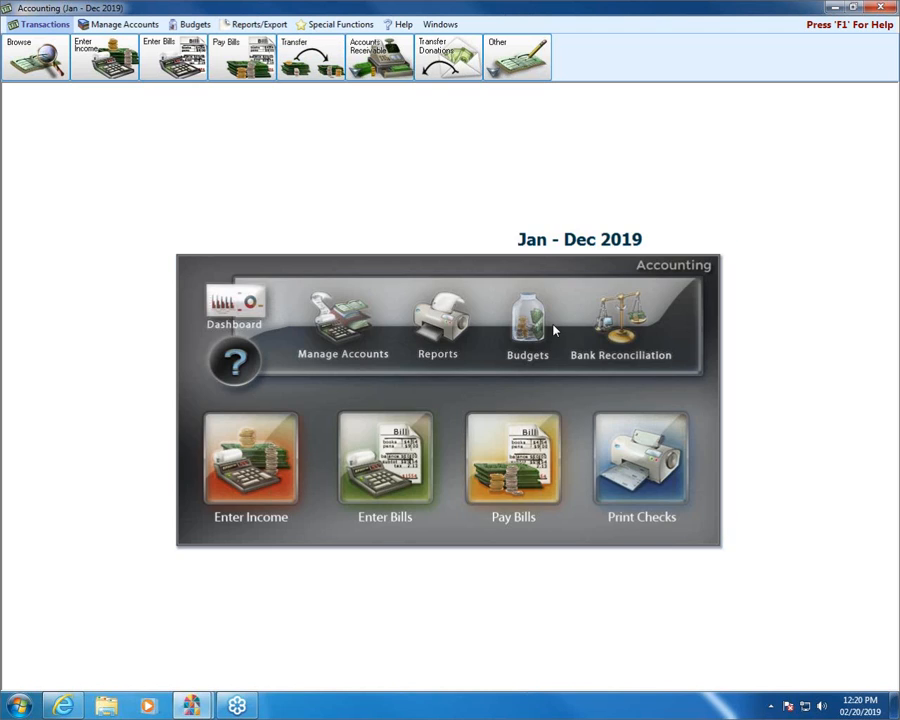
Collapse the chart of accounts, expand only the Fund Balance group, and select the standalone memorial fund 3.40.120
left_click(333, 332)
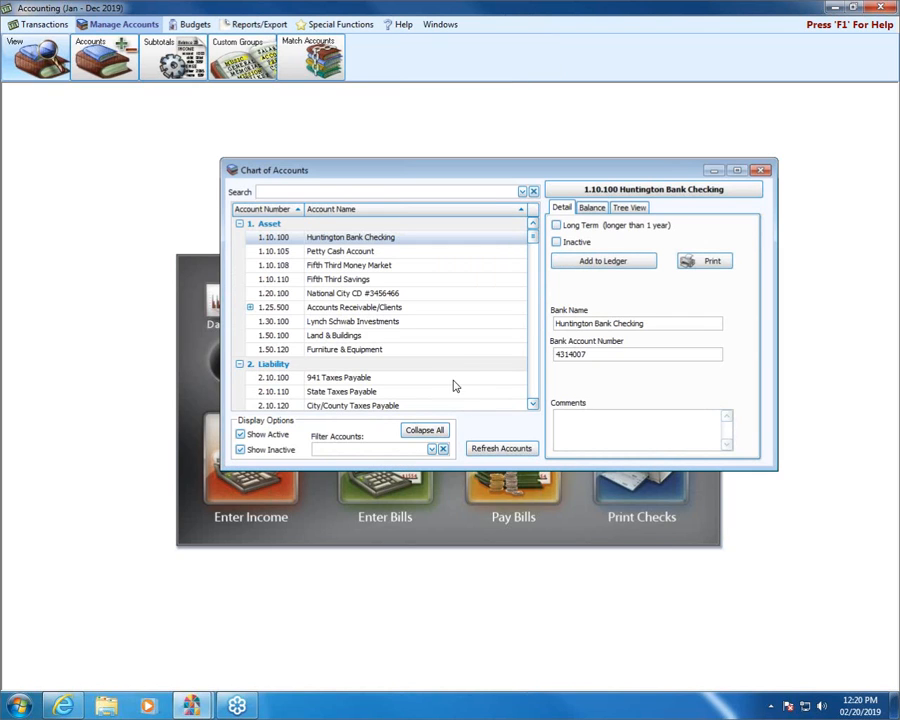
left_click(425, 430)
left_click(240, 252)
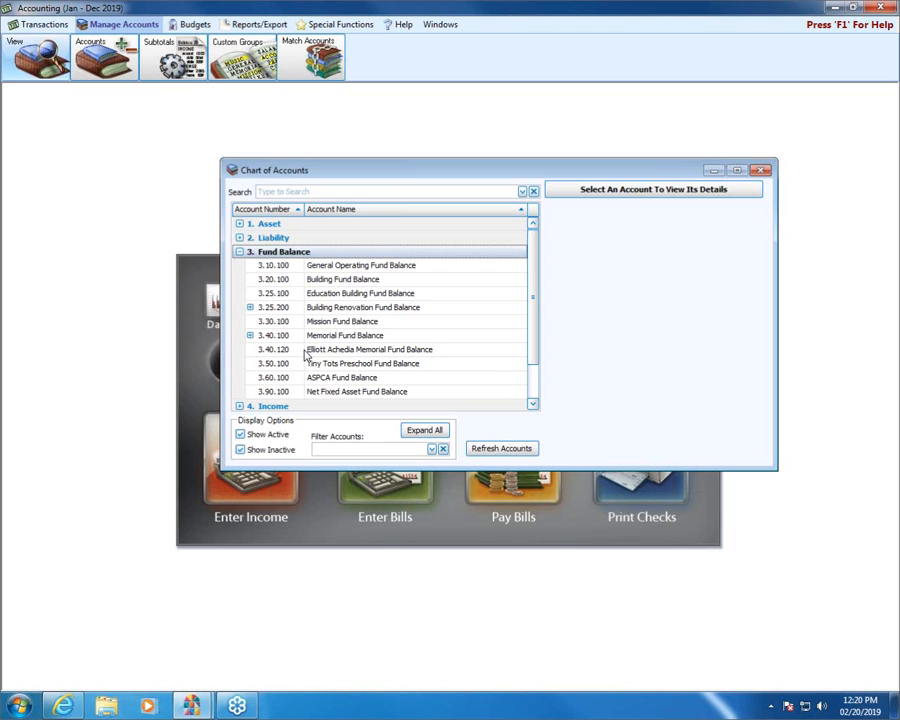
left_click(391, 350)
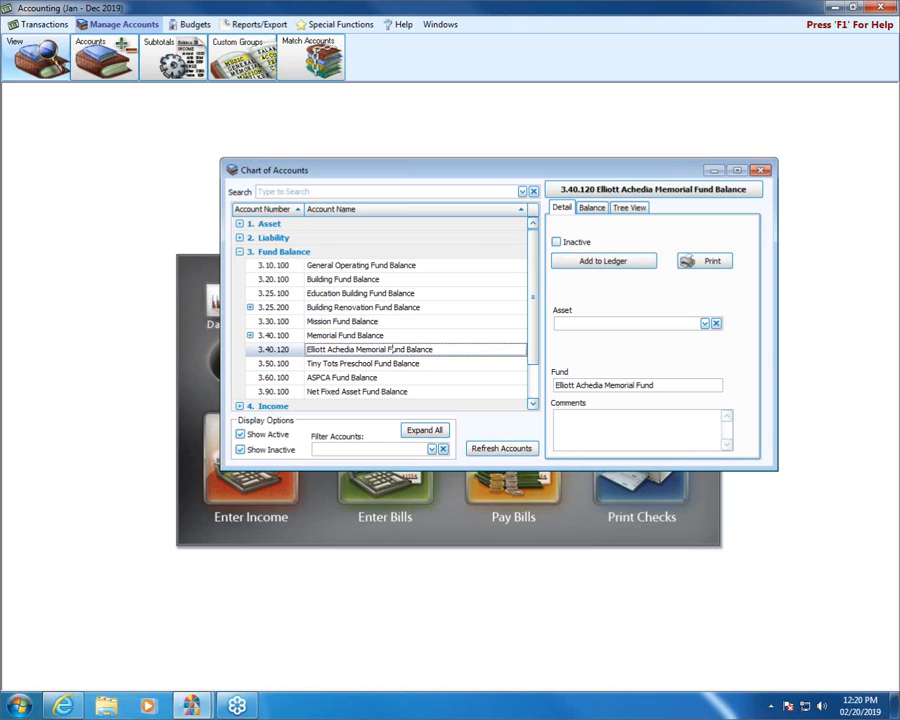
double_click(392, 349)
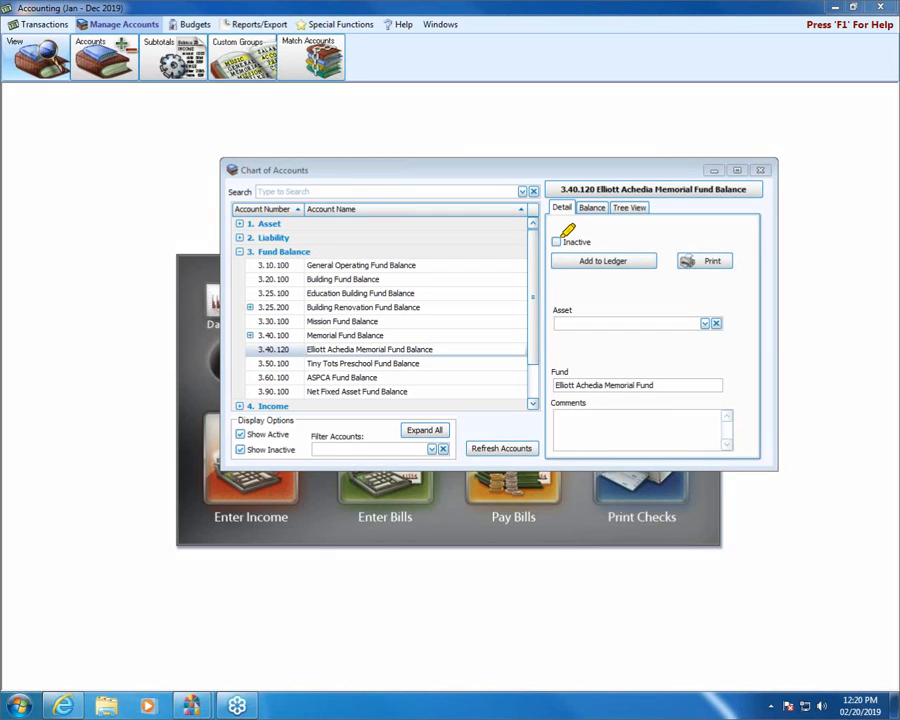
Add memorial fund 3.40.120 to the Memorial Fund Balance main ledger and view that ledger's sub funds
mouse_move(555, 238)
left_mouse_down()
mouse_move(679, 231)
mouse_move(677, 267)
mouse_move(557, 281)
left_mouse_up()
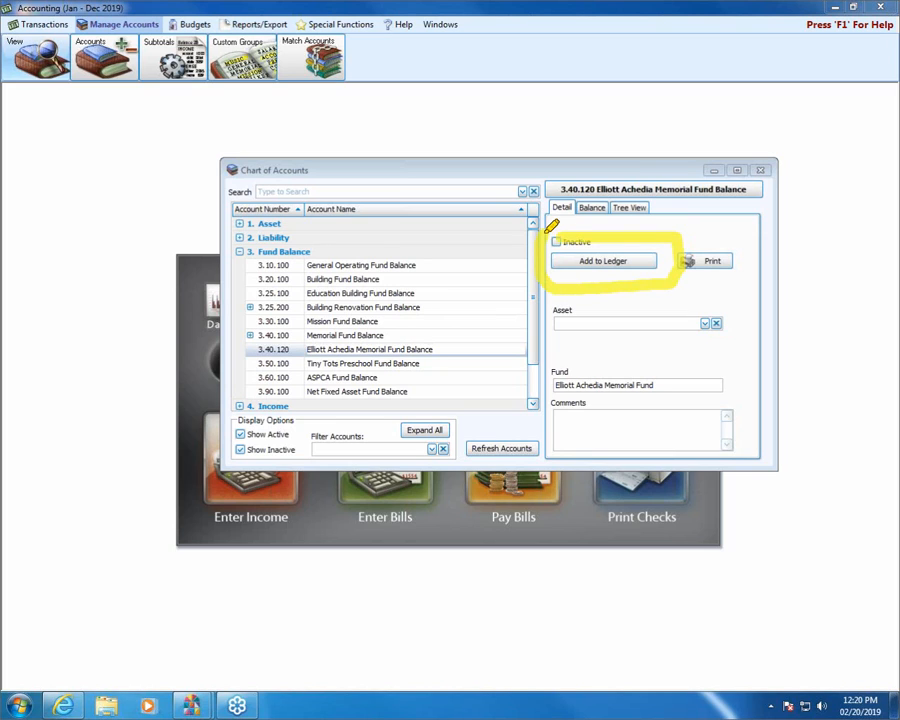
left_click_drag(611, 110, 611, 202)
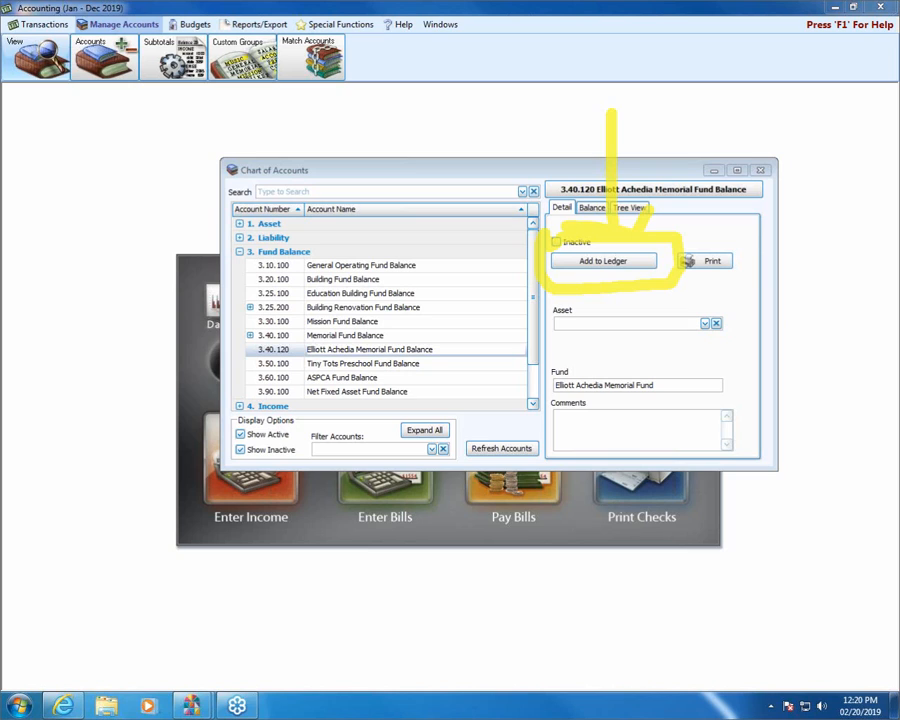
left_click(639, 259)
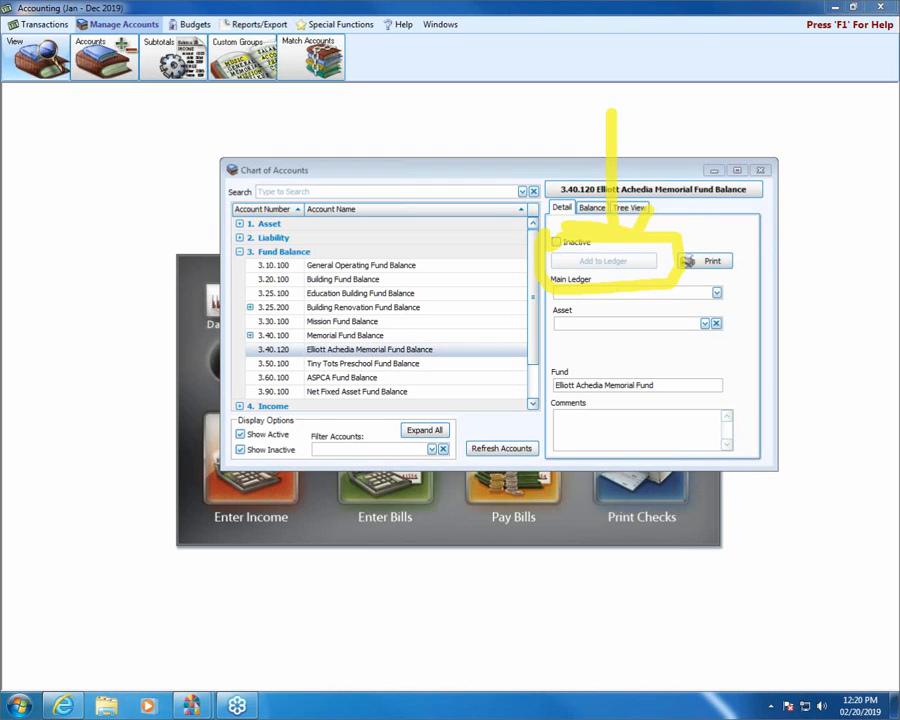
left_click(716, 292)
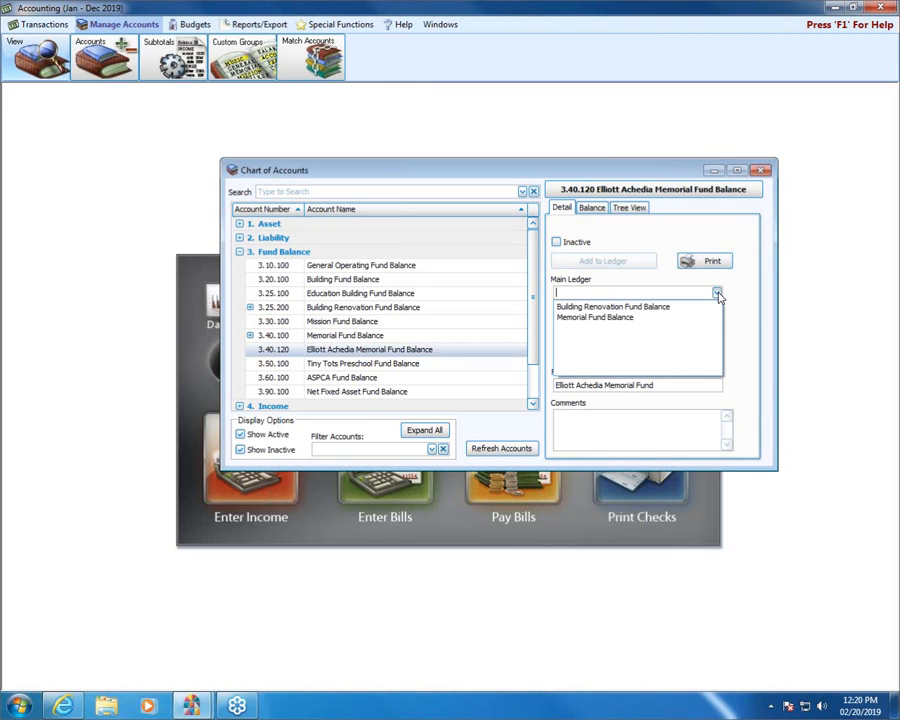
left_click(603, 318)
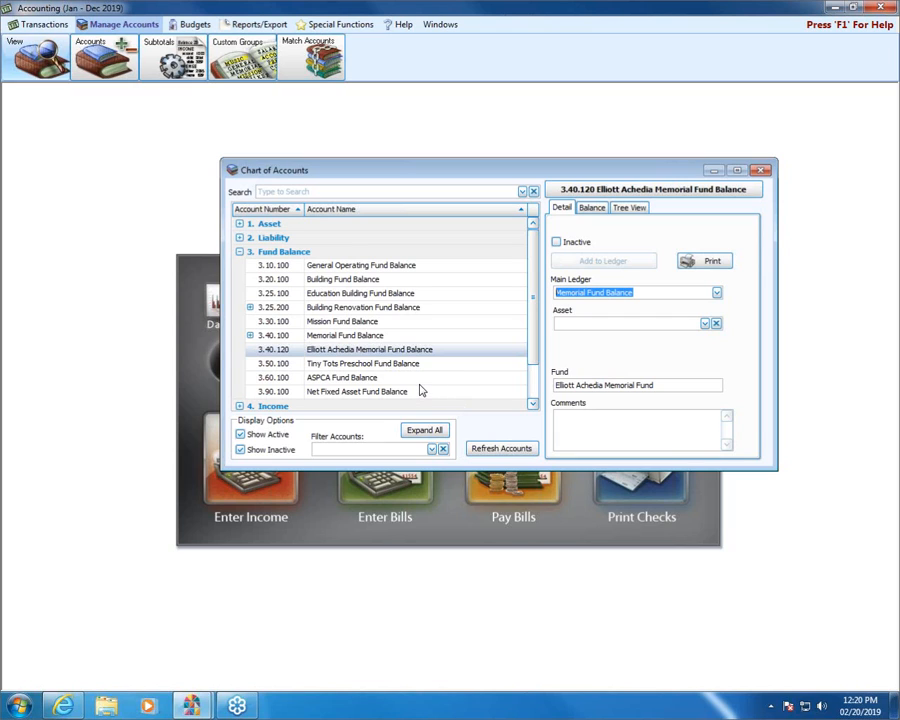
left_click(420, 390)
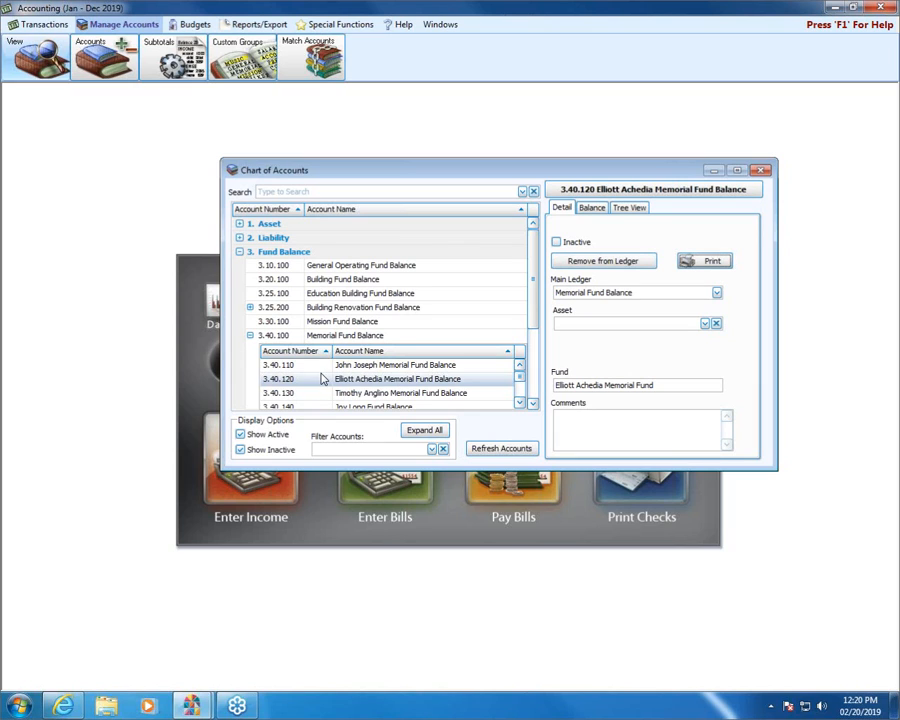
left_click(537, 404)
left_click(537, 404)
left_click(537, 404)
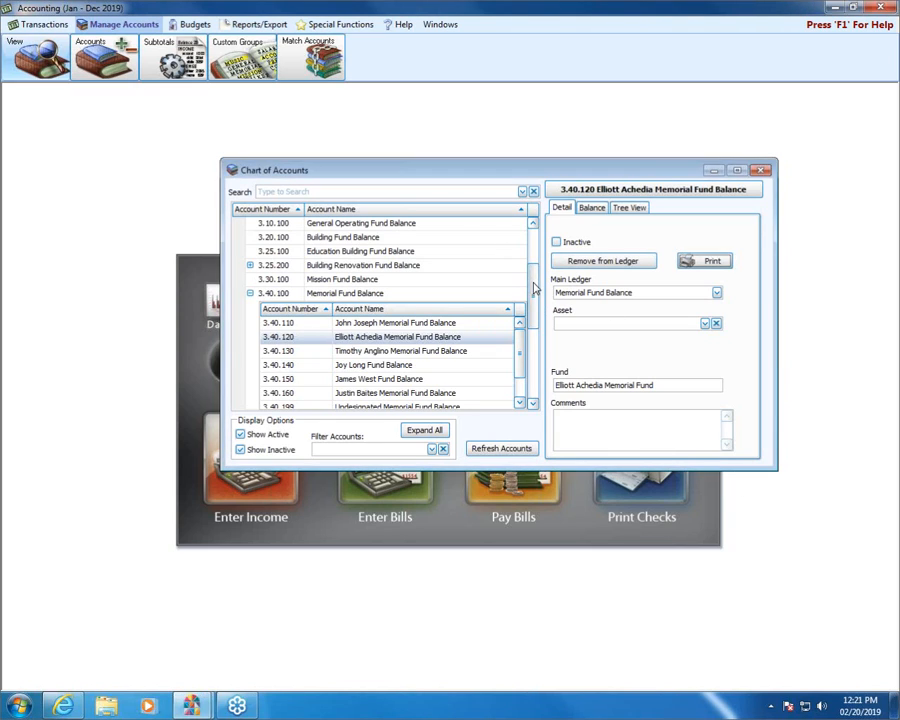
Review the sub funds listed under Memorial Fund Balance and close the chart of accounts
scroll(535, 288, "down", 1)
mouse_move(535, 288)
left_mouse_down()
mouse_move(537, 241)
mouse_move(544, 285)
left_mouse_up()
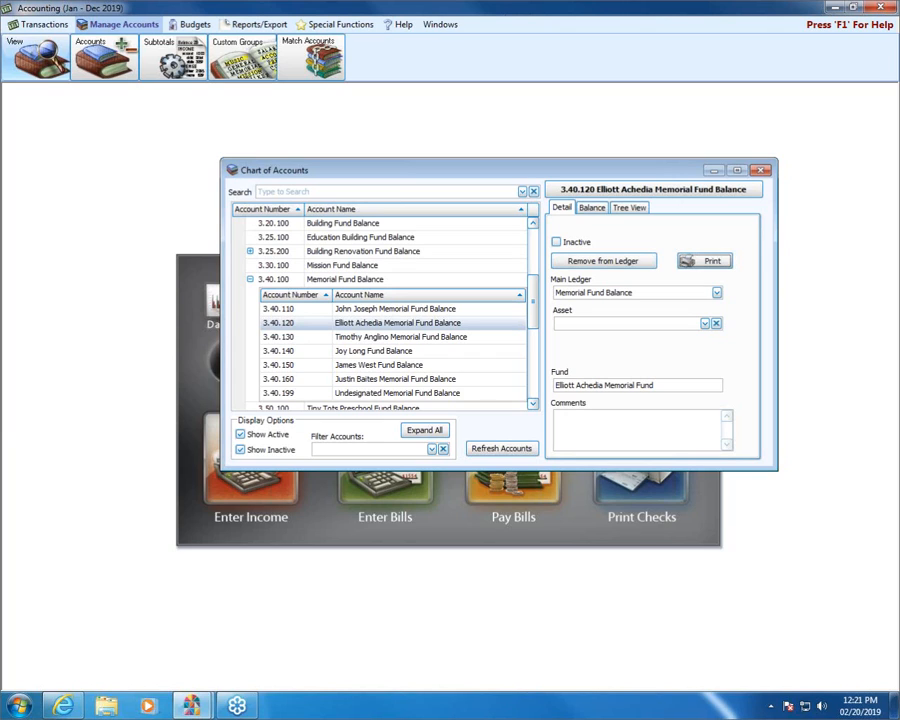
left_click(761, 170)
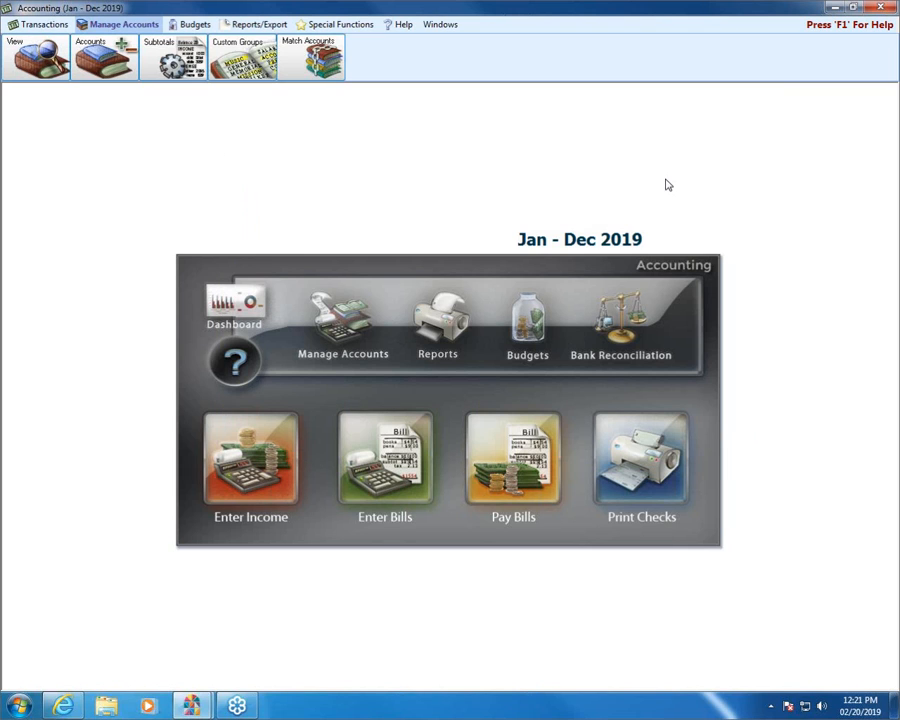
Generate a print preview of the Treasurer's Report for February 2019
left_click(258, 24)
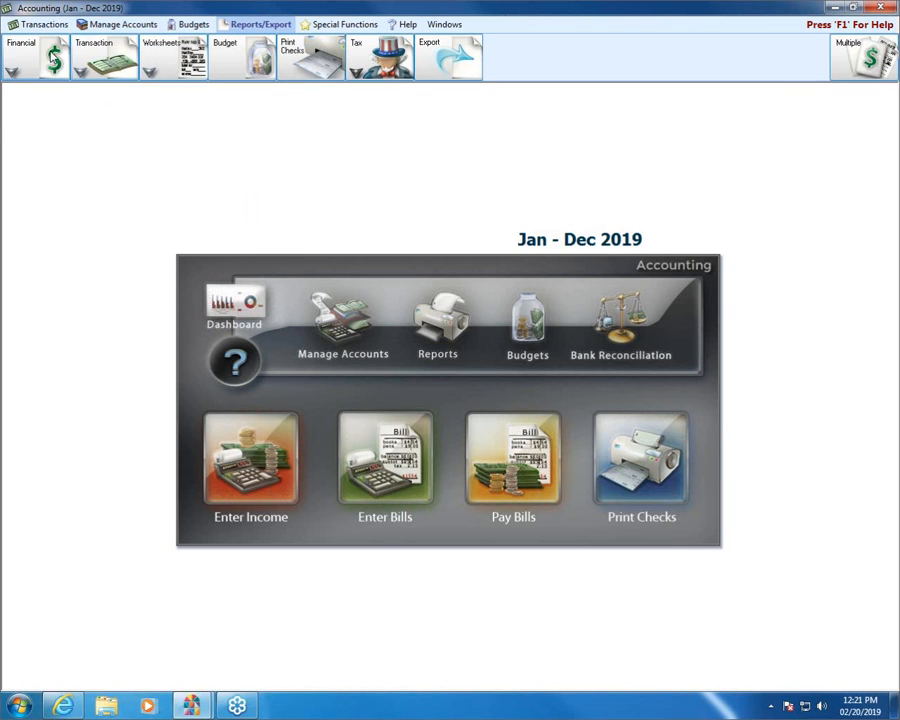
left_click(48, 58)
left_click(56, 121)
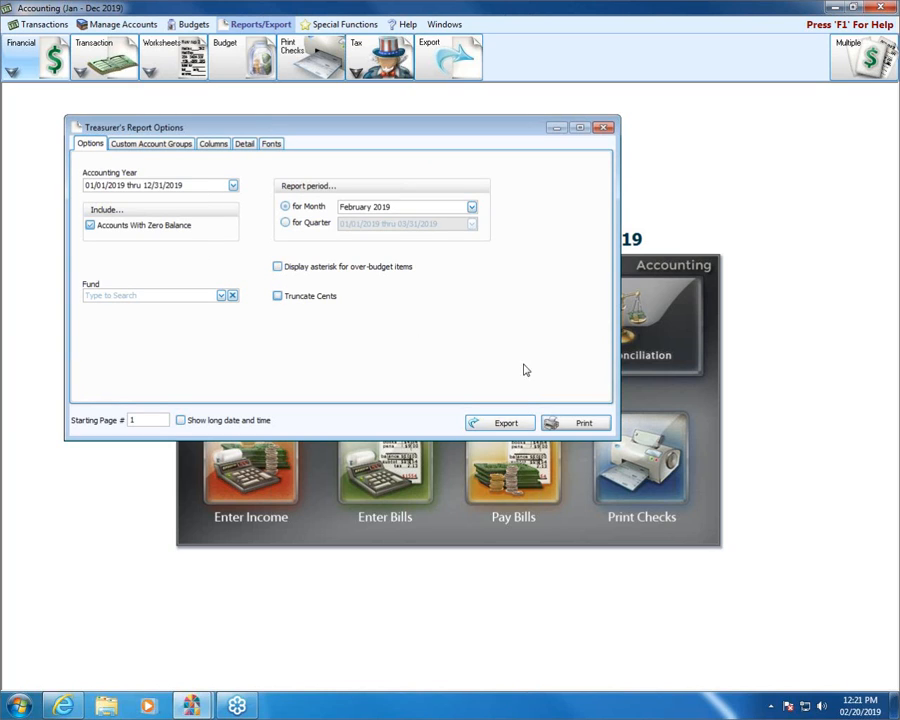
left_click(582, 422)
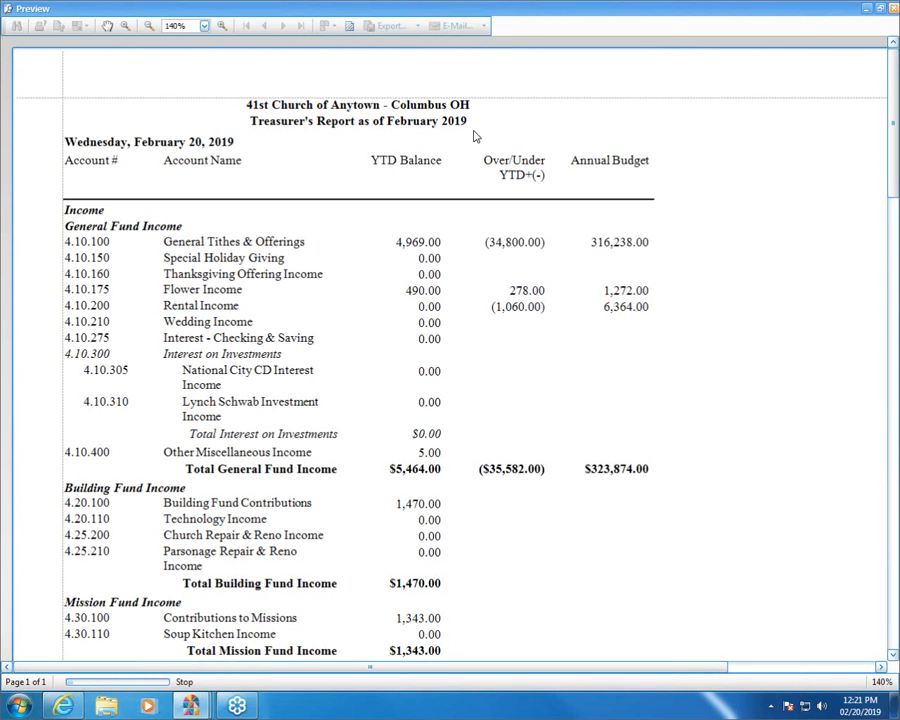
Examine the income and salary subtotals in the Treasurer's Report at 160% zoom, and close the preview and the report options
left_click_drag(893, 107, 894, 110)
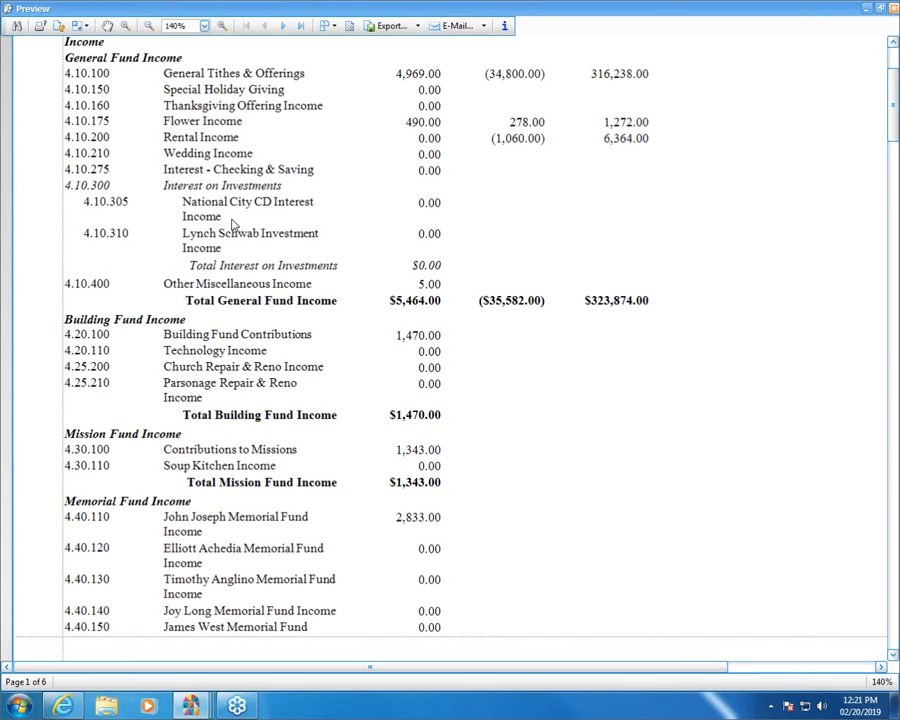
left_click_drag(895, 80, 893, 212)
left_click(222, 27)
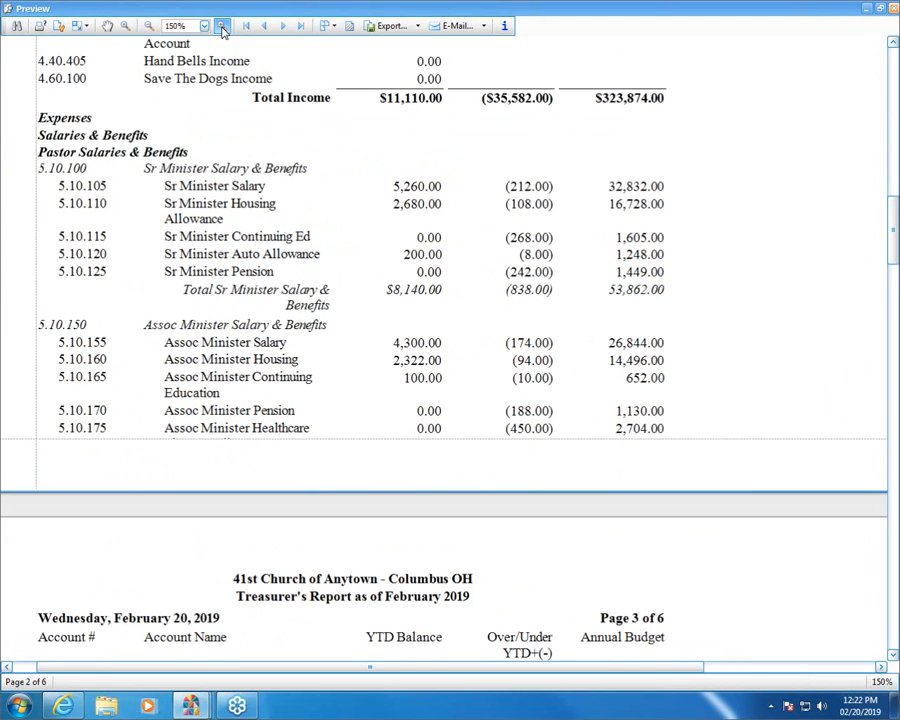
left_click(222, 27)
left_click_drag(378, 672, 325, 672)
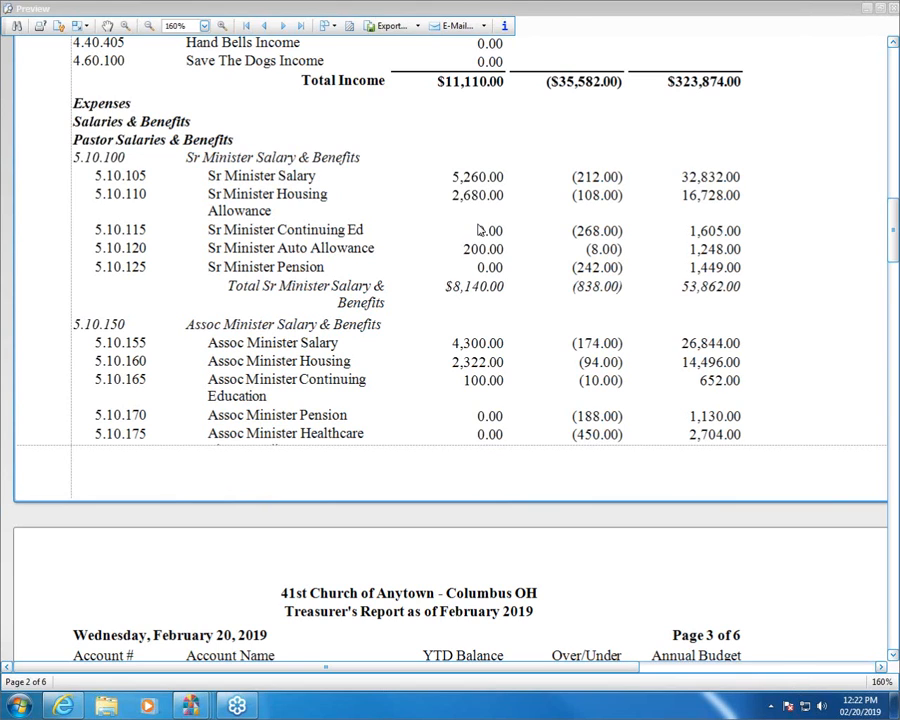
left_click(894, 9)
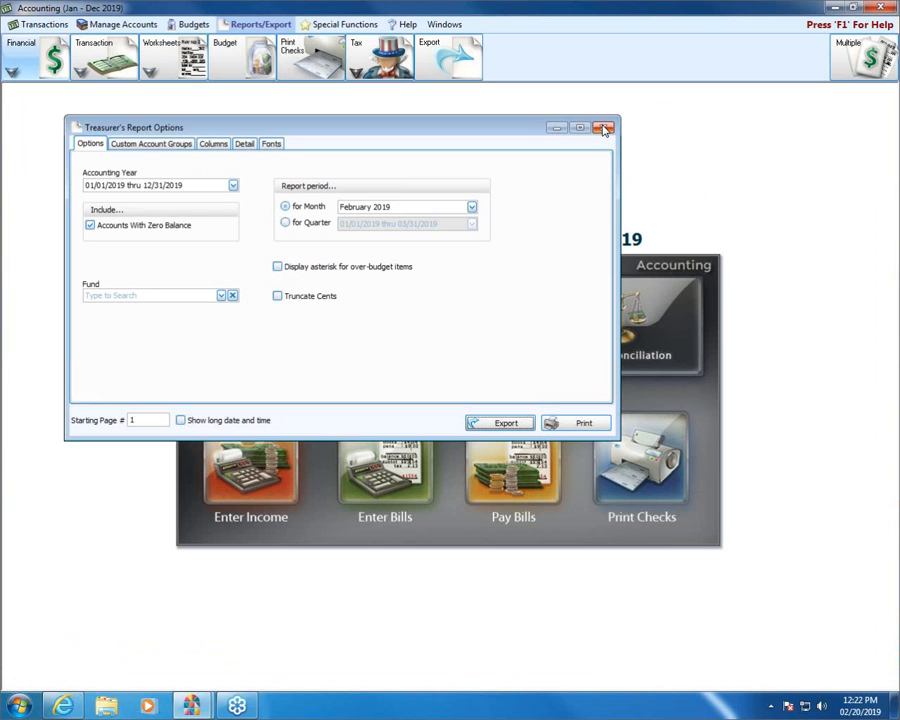
left_click(604, 128)
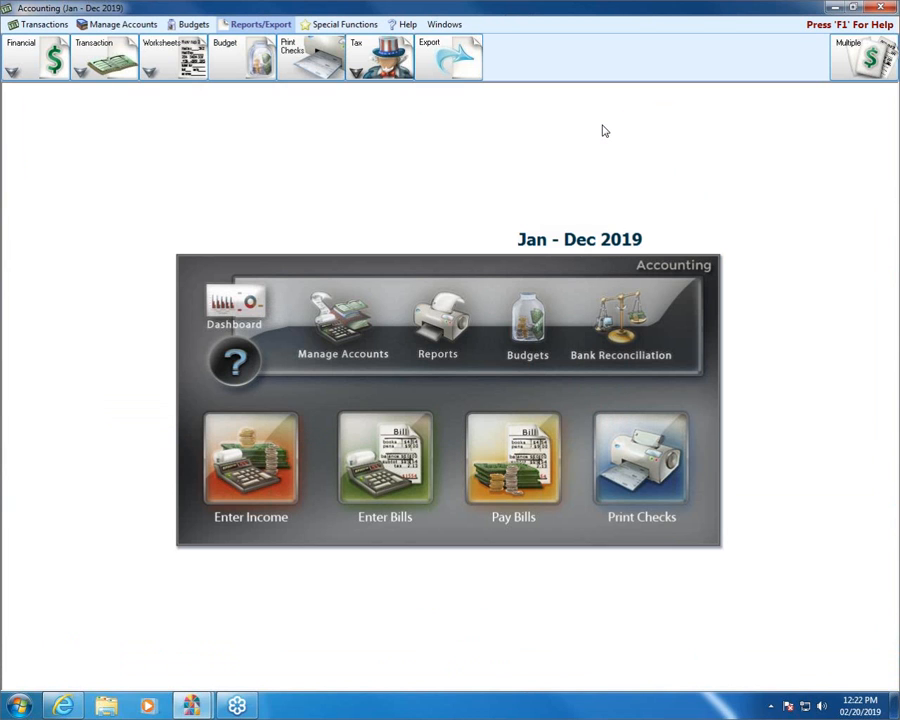
Switch to Internet Explorer, open the Support Center on churchwindows.com, and search it for "Sub" in any category
left_click(79, 704)
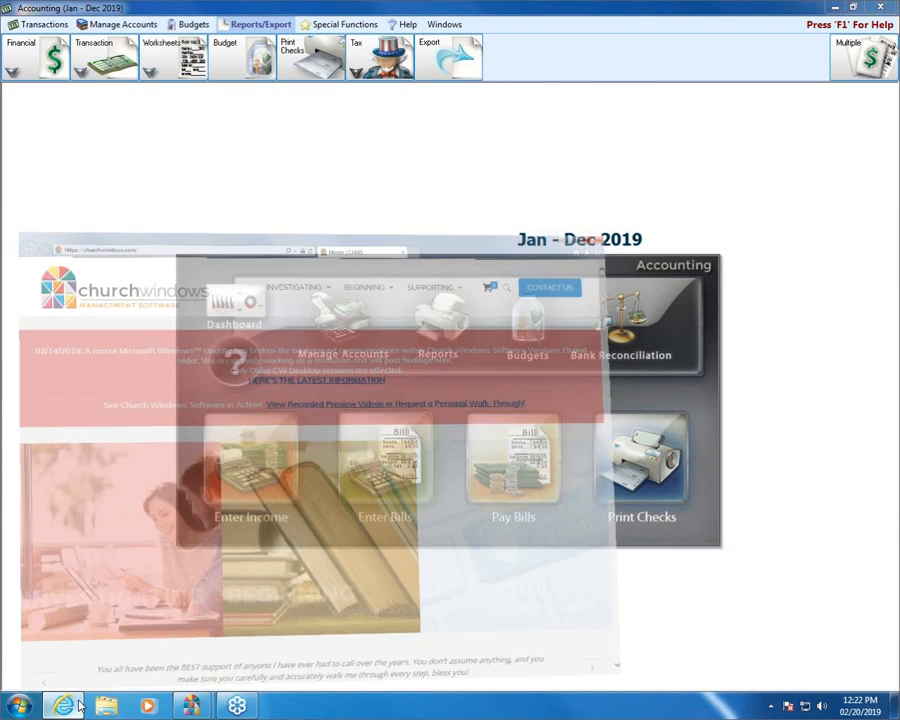
mouse_move(621, 85)
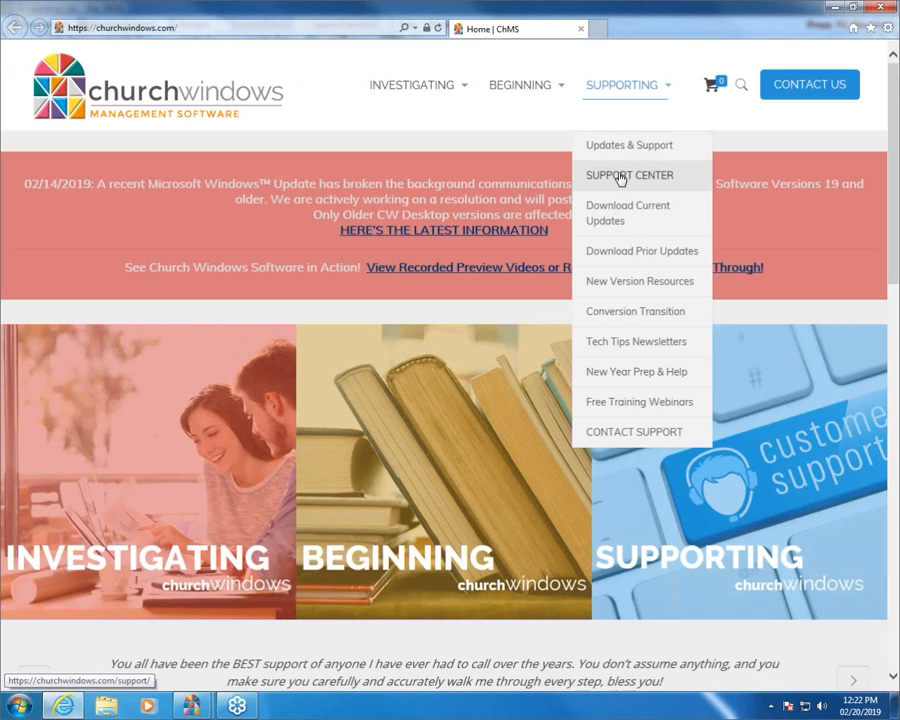
left_click(621, 177)
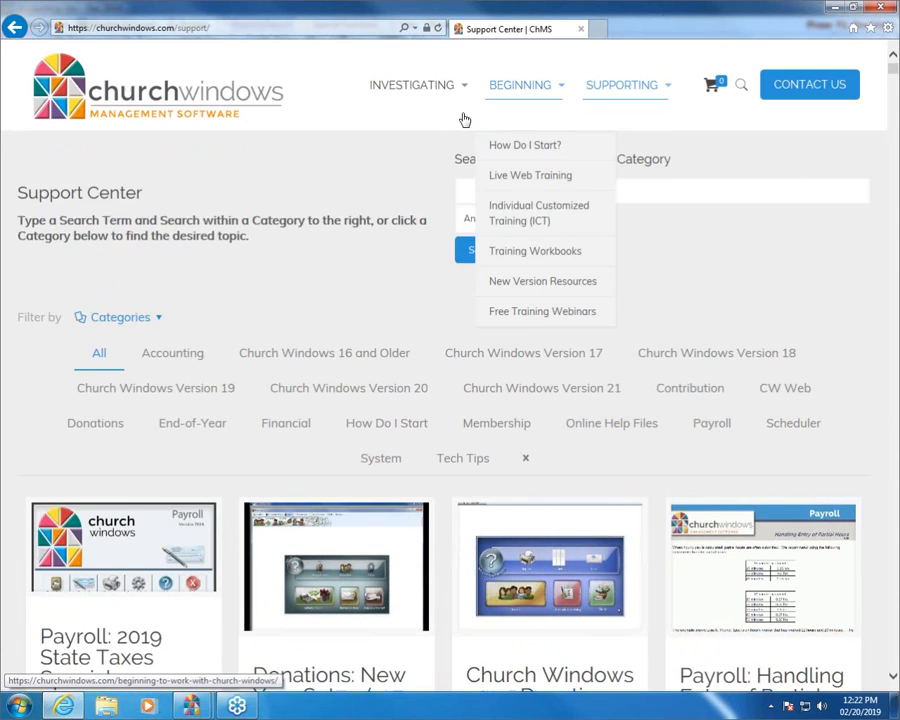
left_click(664, 191)
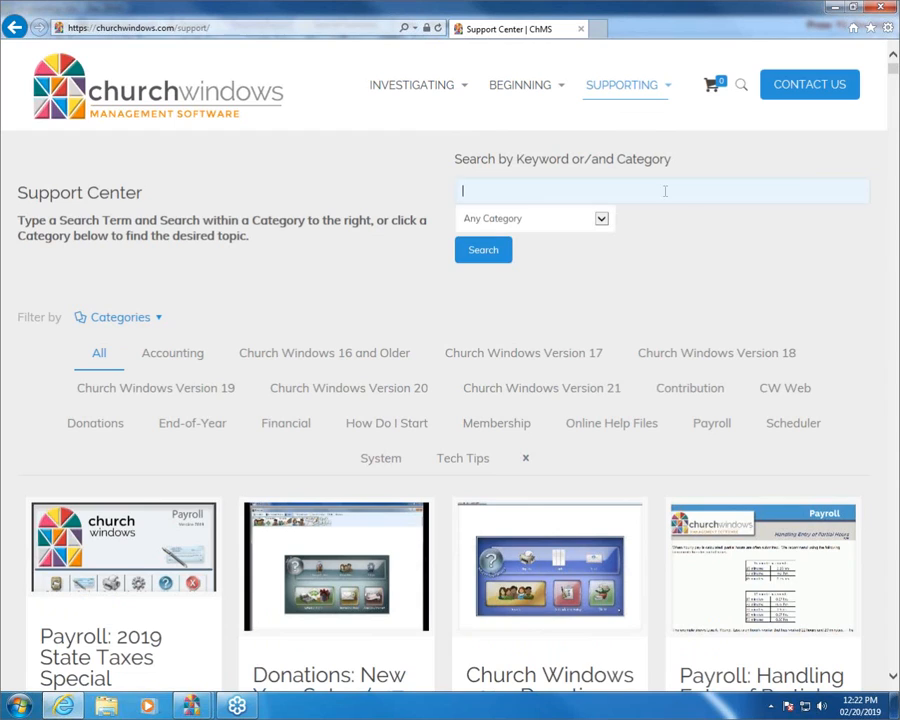
type("SUB")
key("BackSpace")
key("BackSpace")
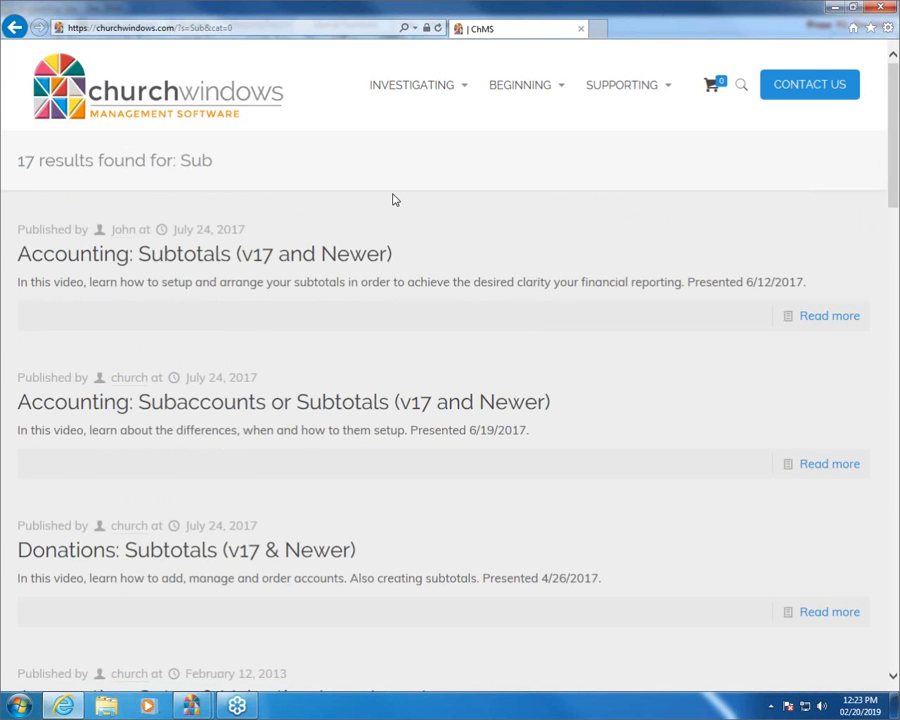
Close the browser with the support search results and exit the Accounting module
left_click(285, 404)
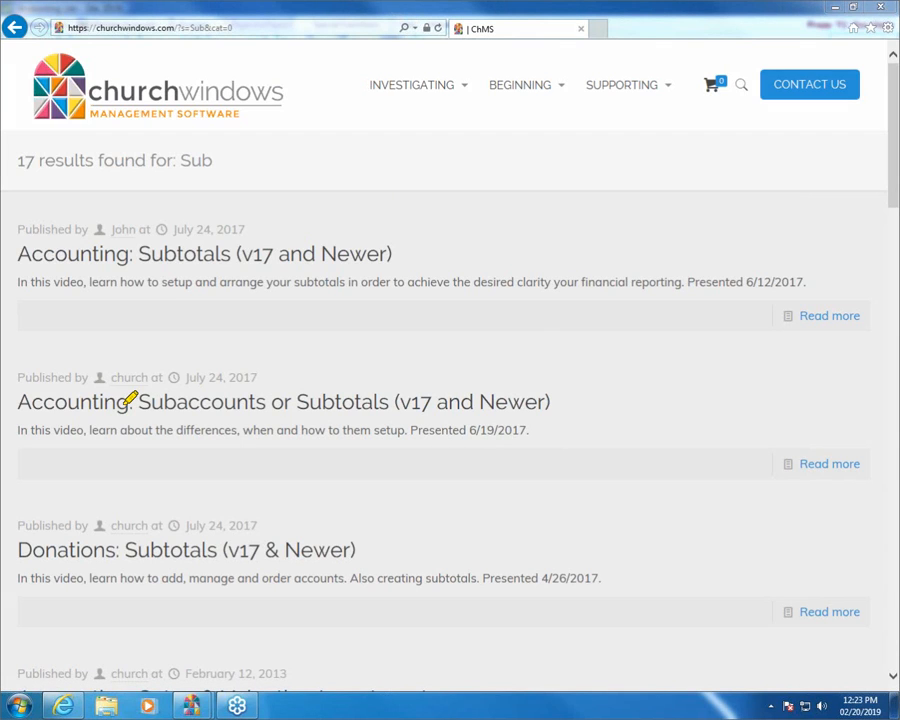
mouse_move(20, 378)
left_mouse_down()
mouse_move(561, 386)
mouse_move(549, 420)
mouse_move(130, 416)
mouse_move(16, 396)
left_mouse_up()
left_click(883, 7)
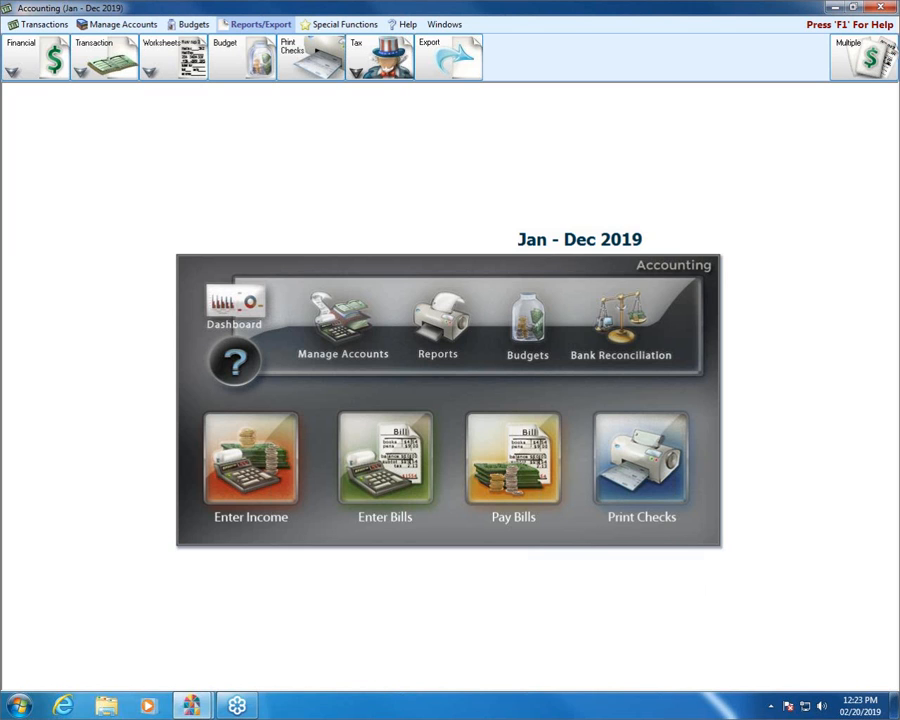
left_click(881, 7)
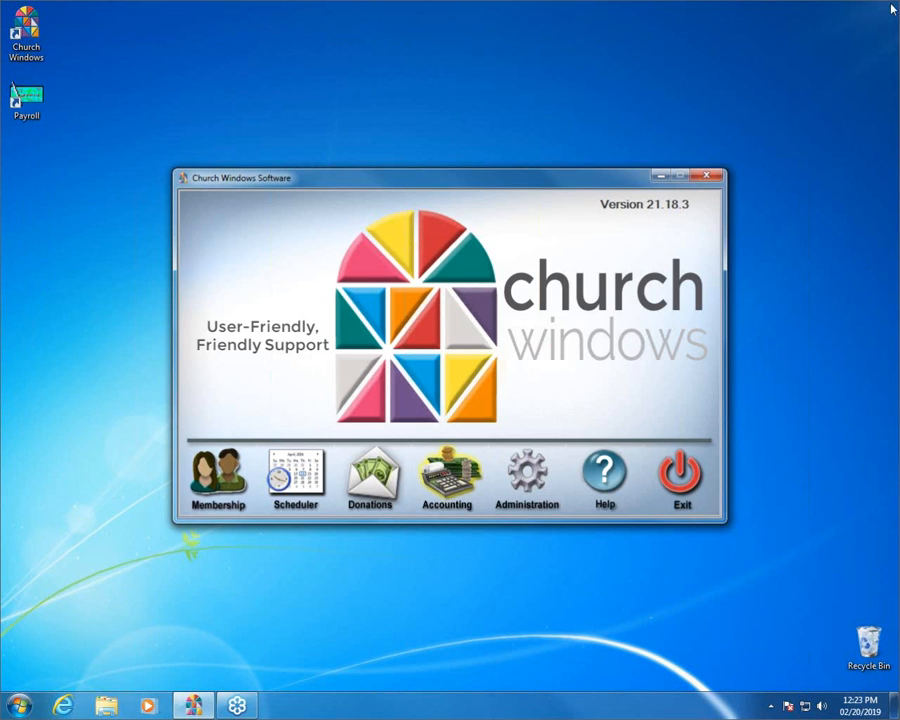